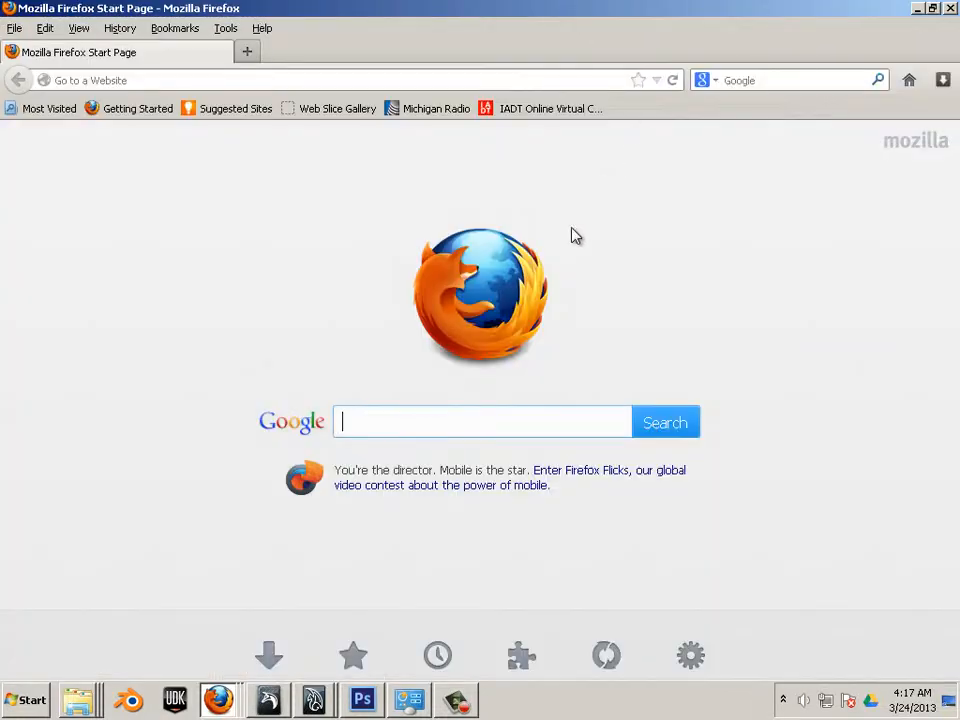
# Search Google for "Wood Texture" and show the image results
pyautogui.click(690, 408)
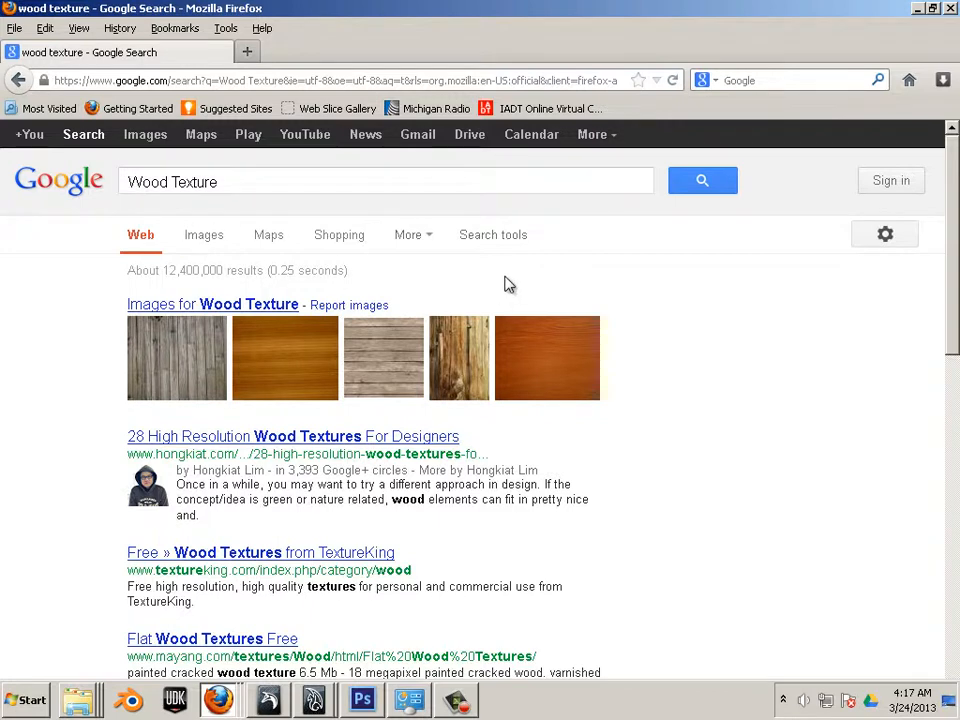
pyautogui.click(490, 244)
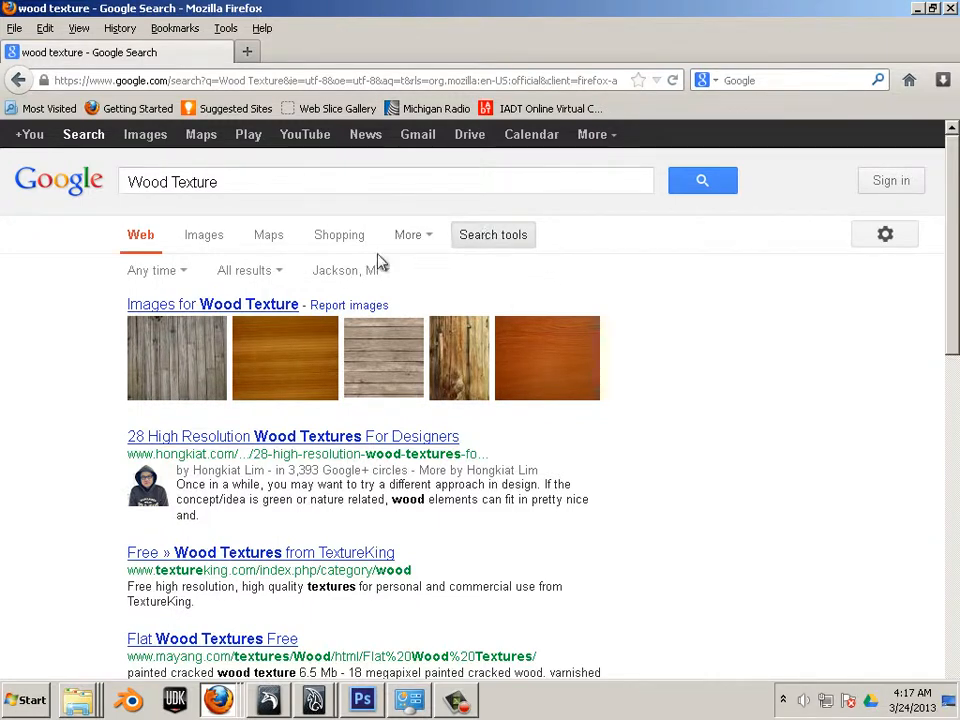
pyautogui.click(220, 244)
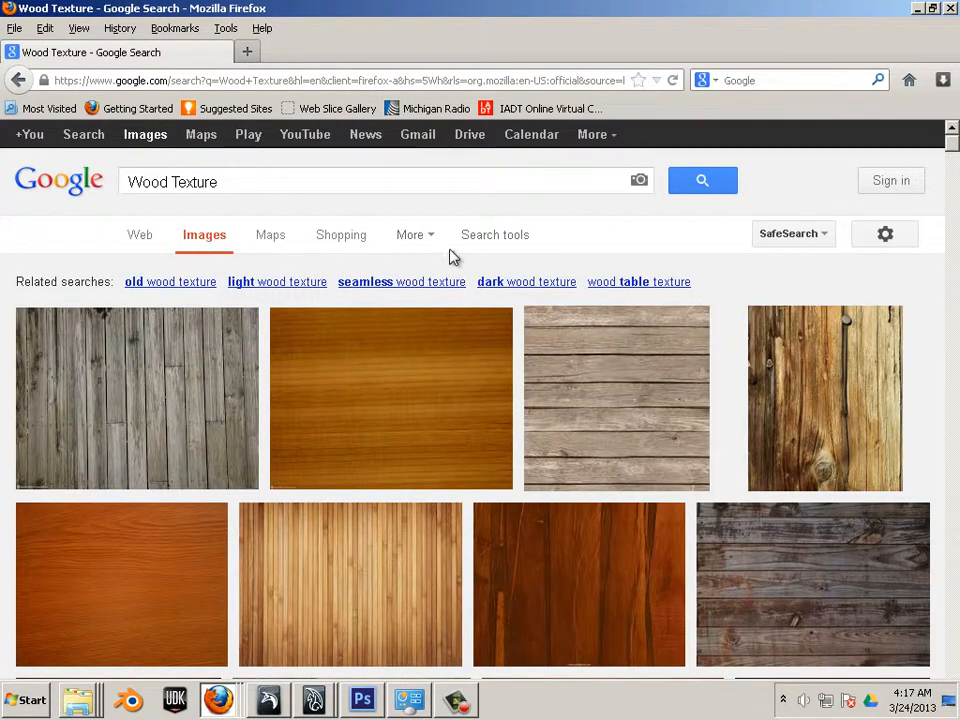
# Filter the wood texture images to sizes larger than 2 MP (1600×1200)
pyautogui.click(476, 240)
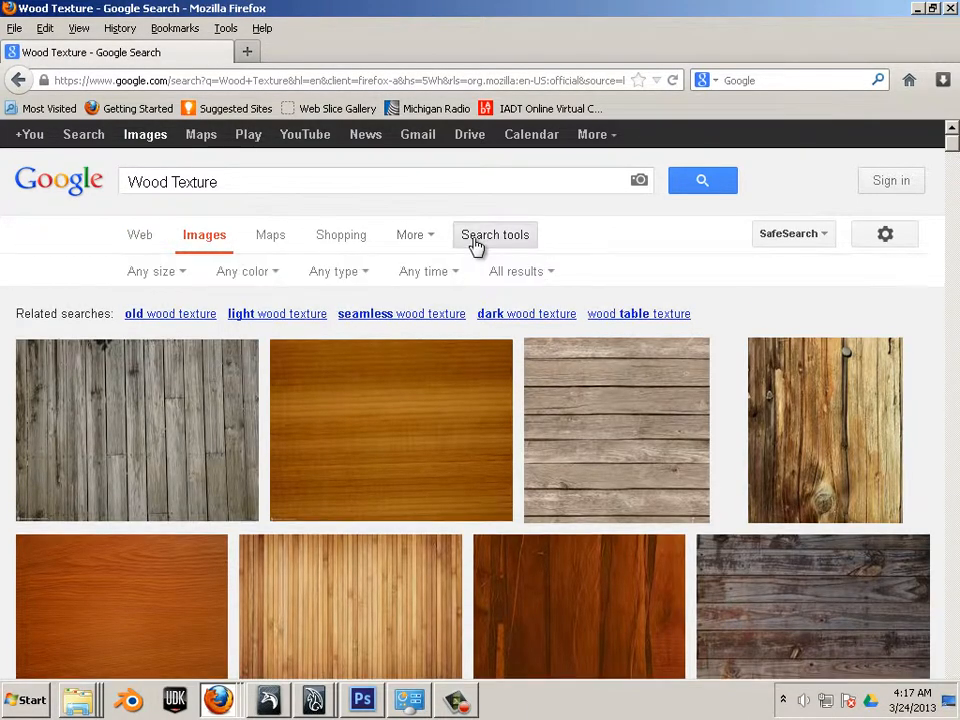
pyautogui.click(168, 272)
pyautogui.moveTo(187, 416)
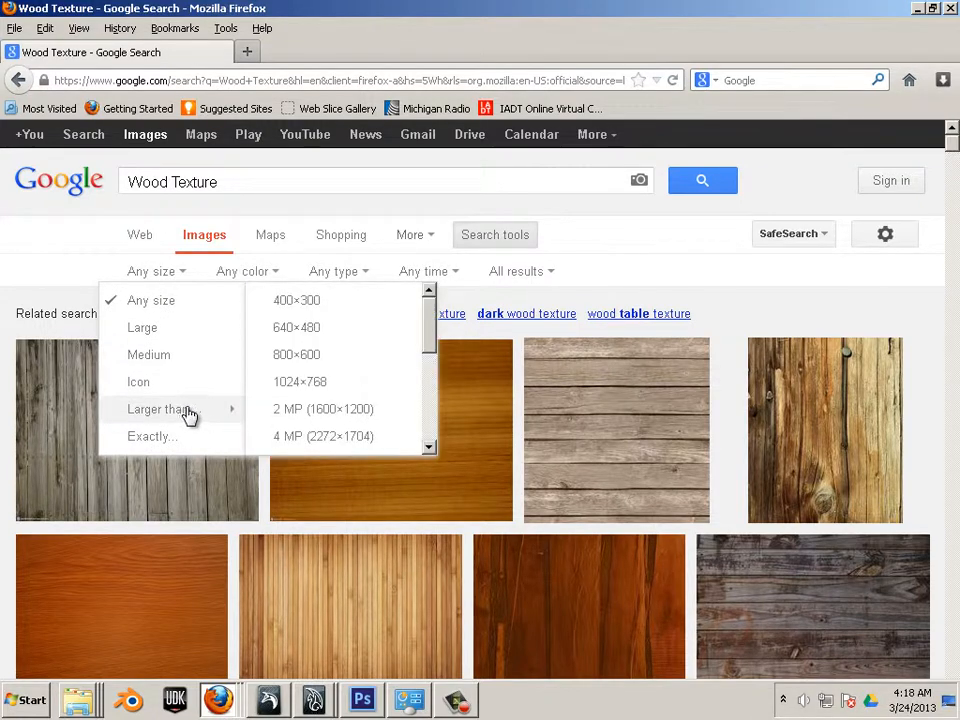
pyautogui.click(297, 418)
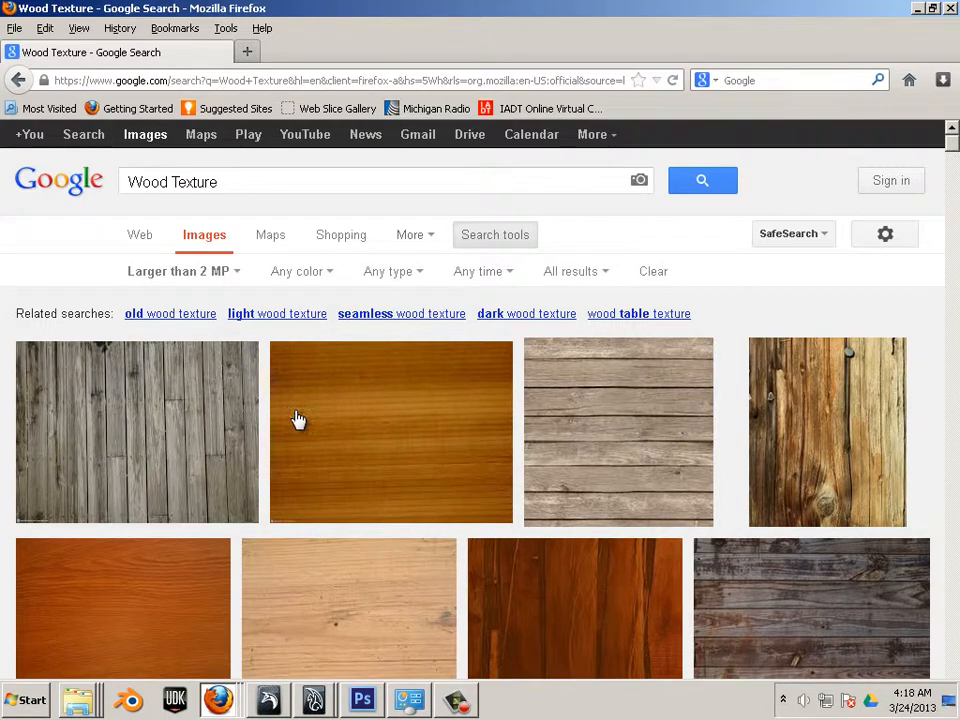
# Look through the large wood texture images for one suitable as a texture source
pyautogui.scroll(-6, 296, 418)
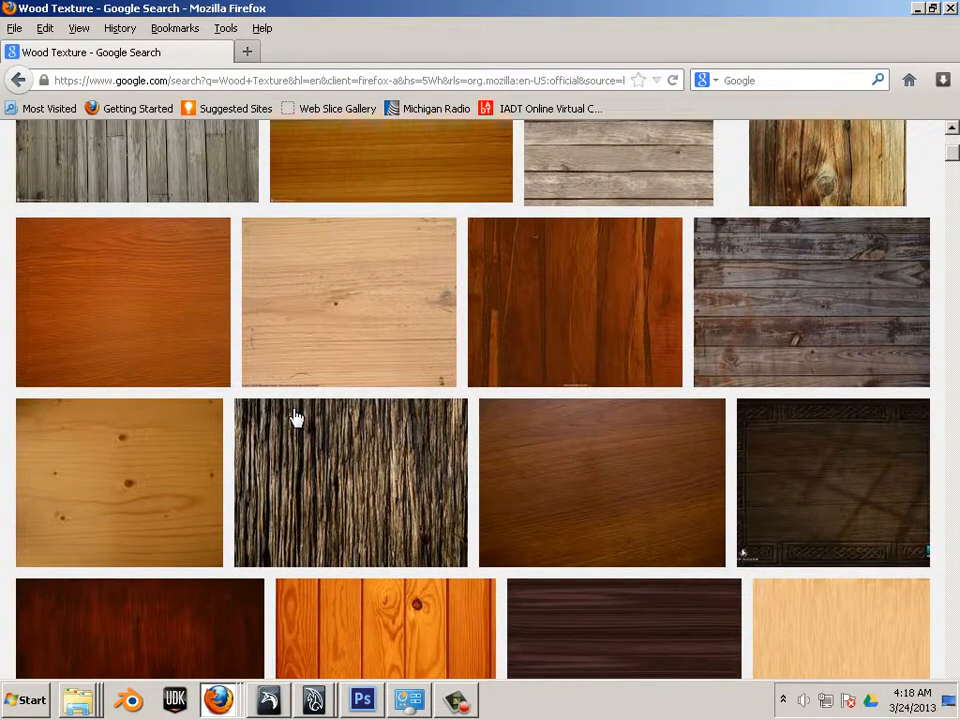
pyautogui.scroll(-10, 296, 418)
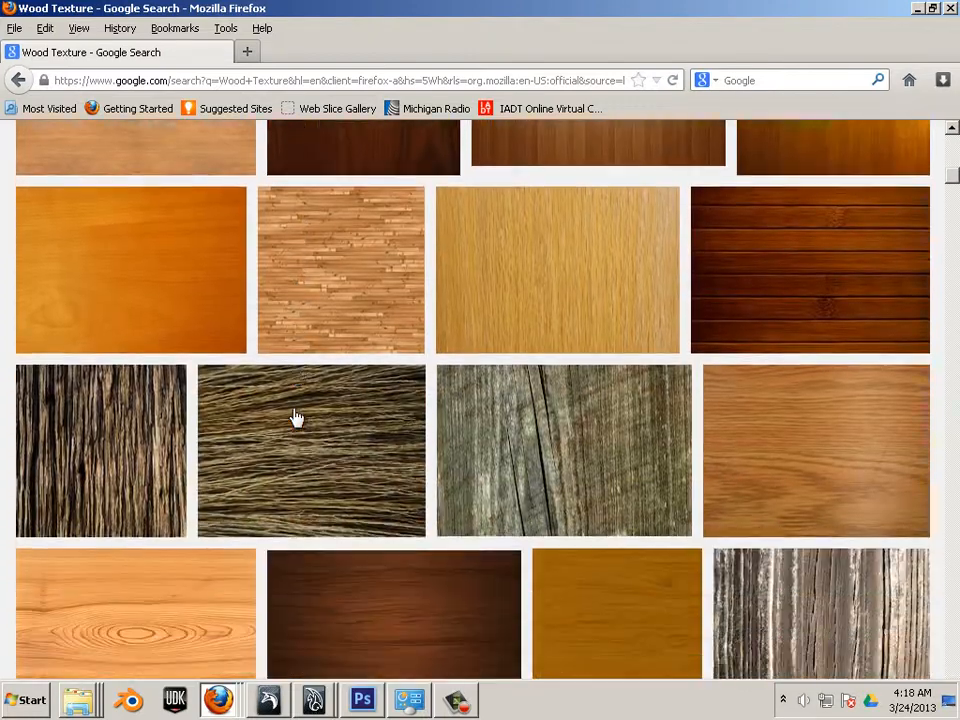
pyautogui.scroll(-3, 297, 418)
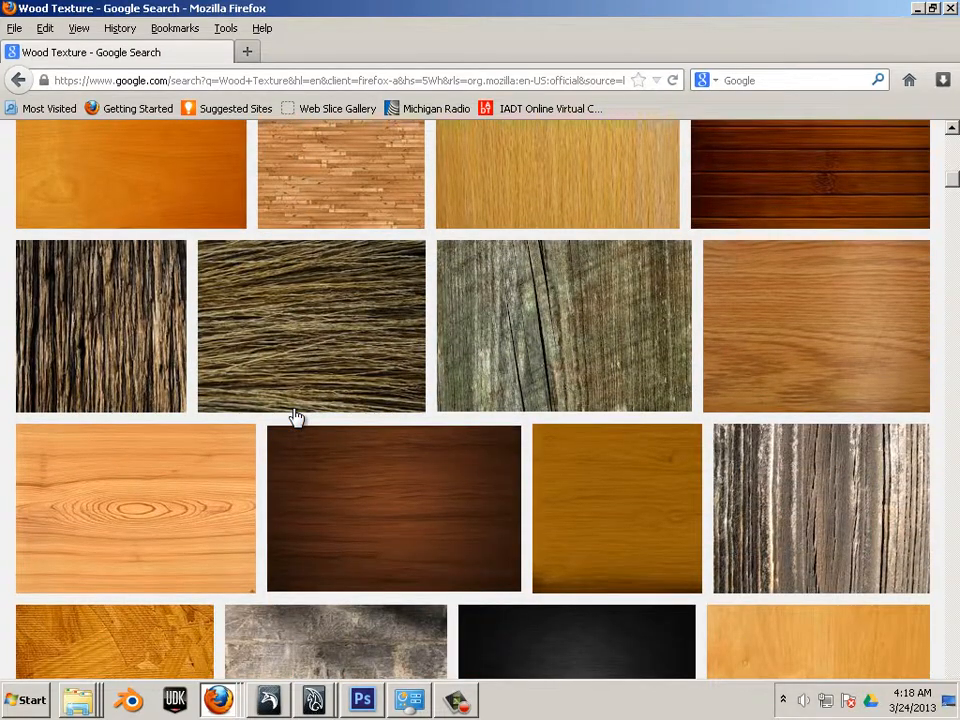
pyautogui.scroll(-8, 296, 418)
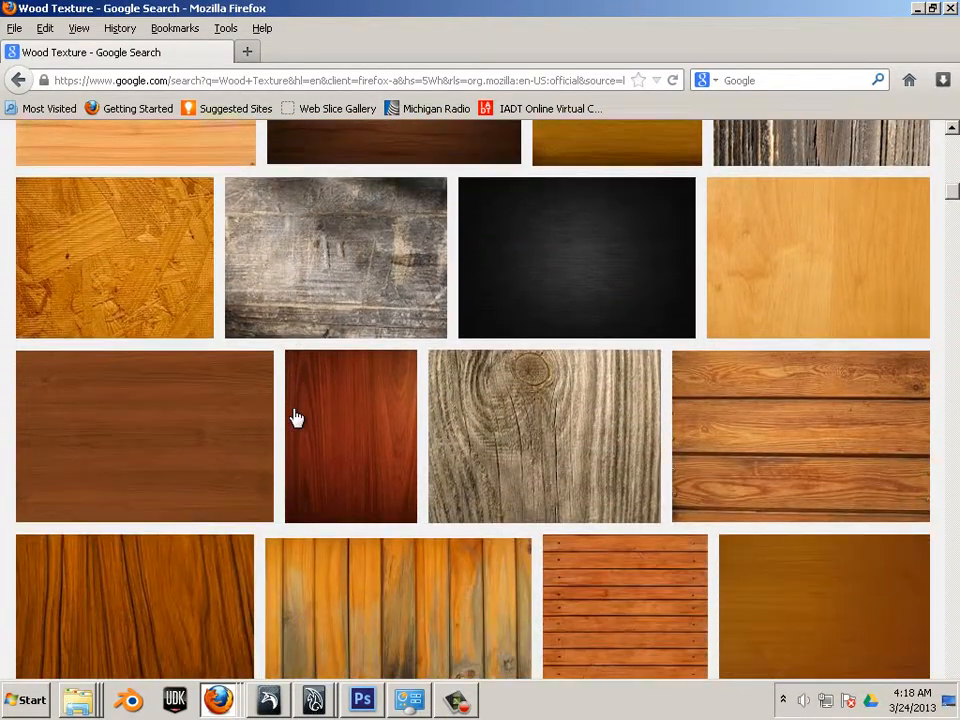
pyautogui.scroll(-4, 296, 418)
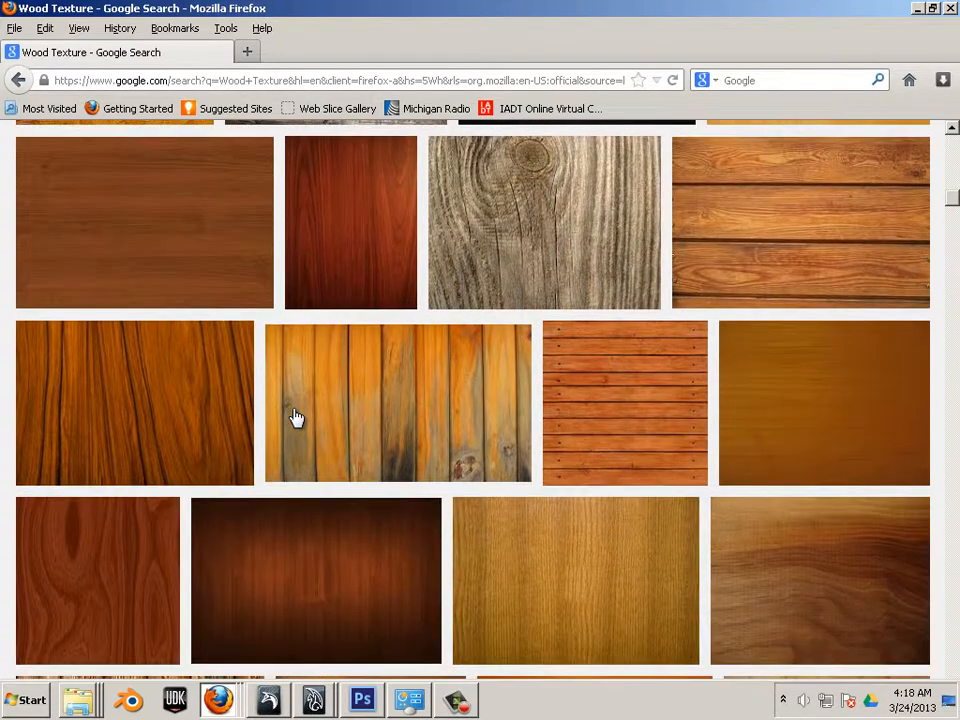
pyautogui.scroll(4, 295, 418)
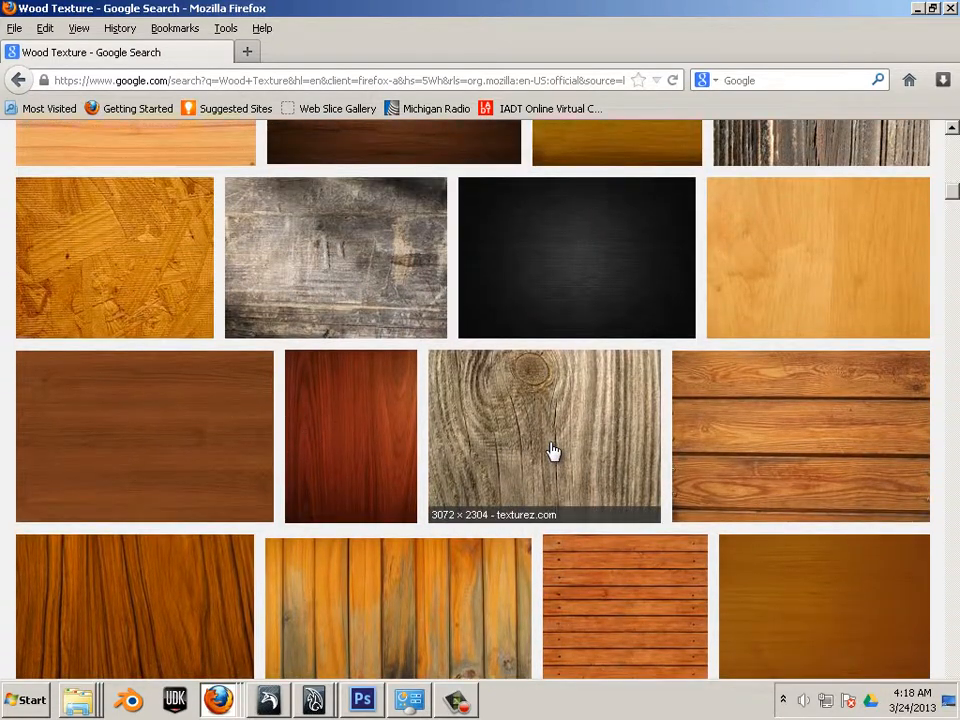
pyautogui.scroll(-12, 553, 452)
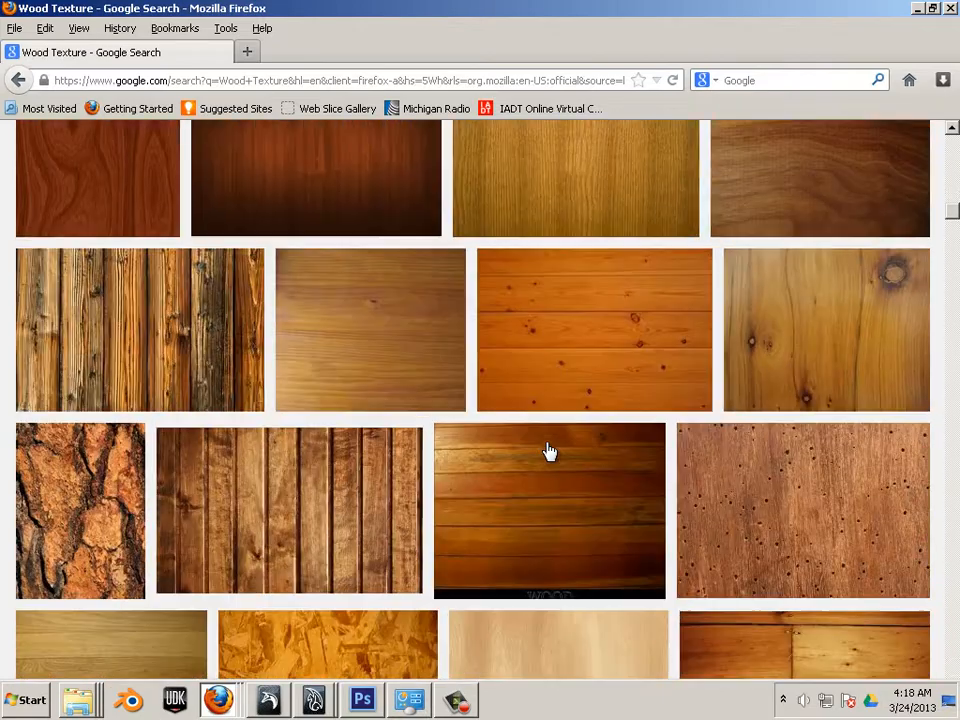
pyautogui.scroll(-10, 549, 452)
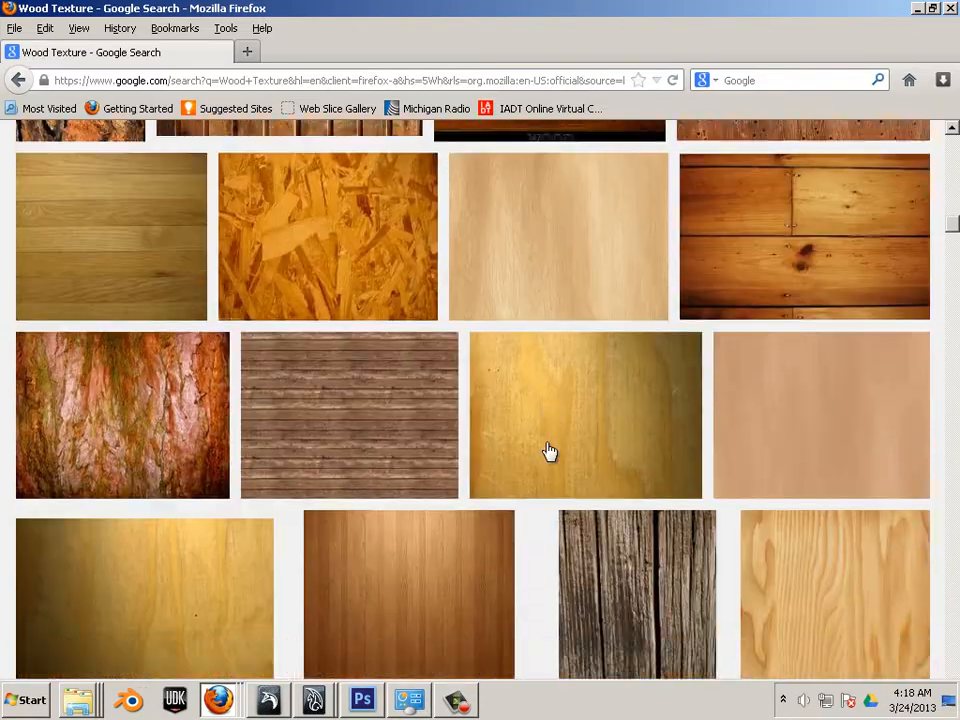
pyautogui.scroll(-9, 549, 452)
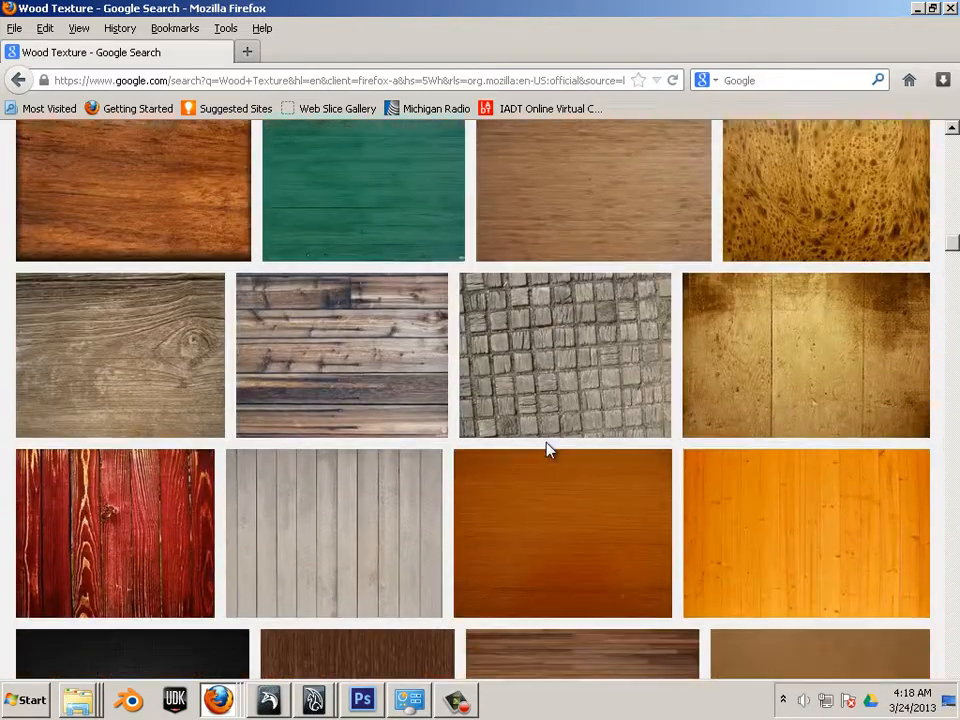
pyautogui.scroll(-15, 547, 450)
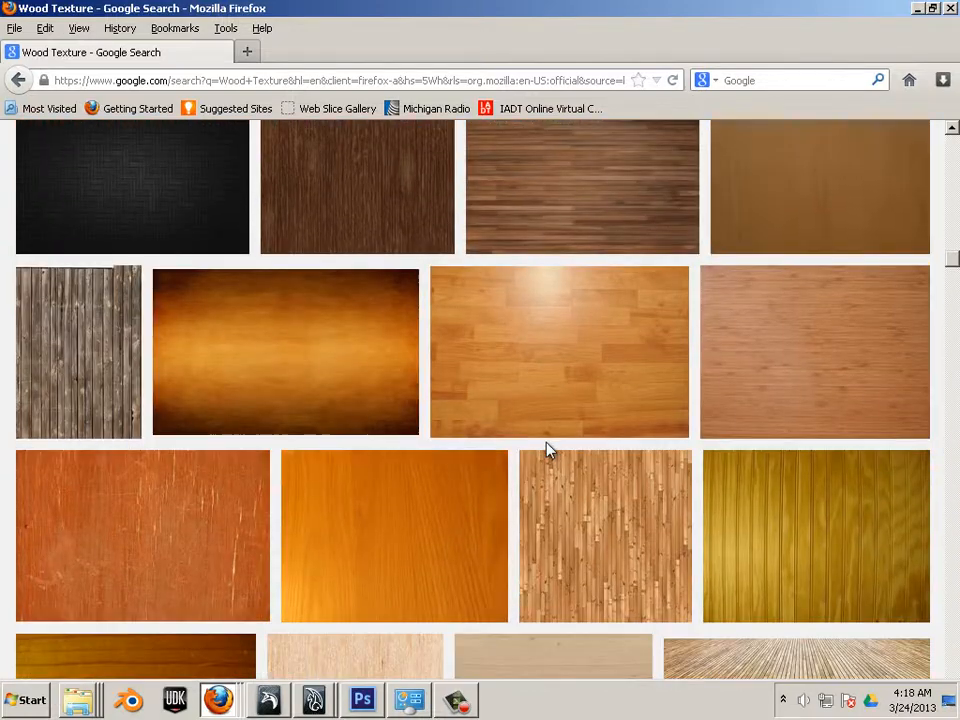
pyautogui.scroll(-8, 549, 452)
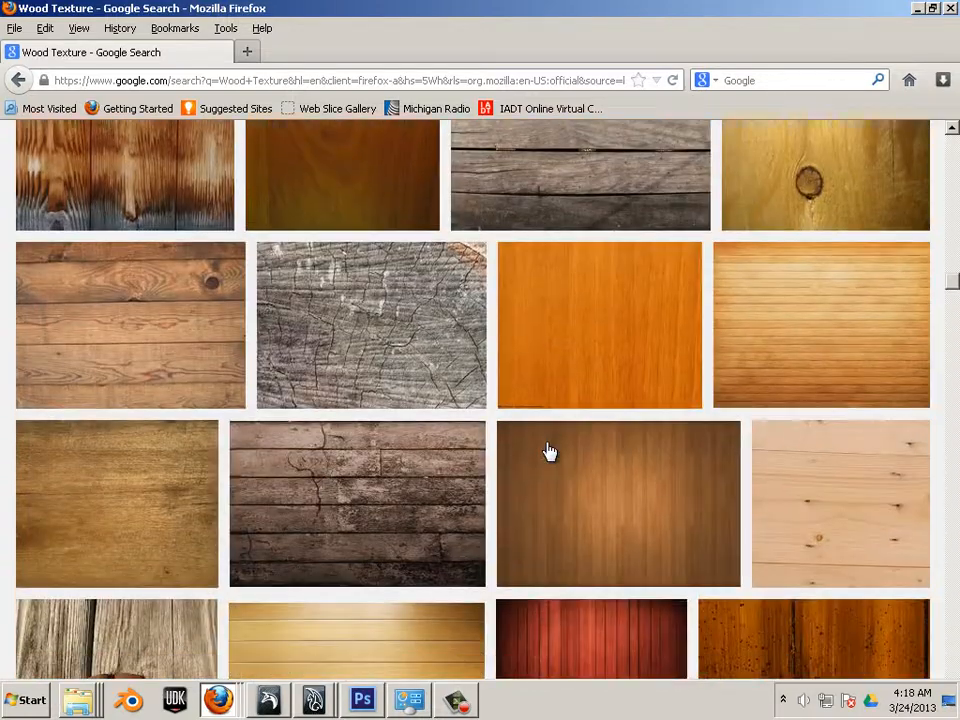
pyautogui.scroll(-8, 549, 452)
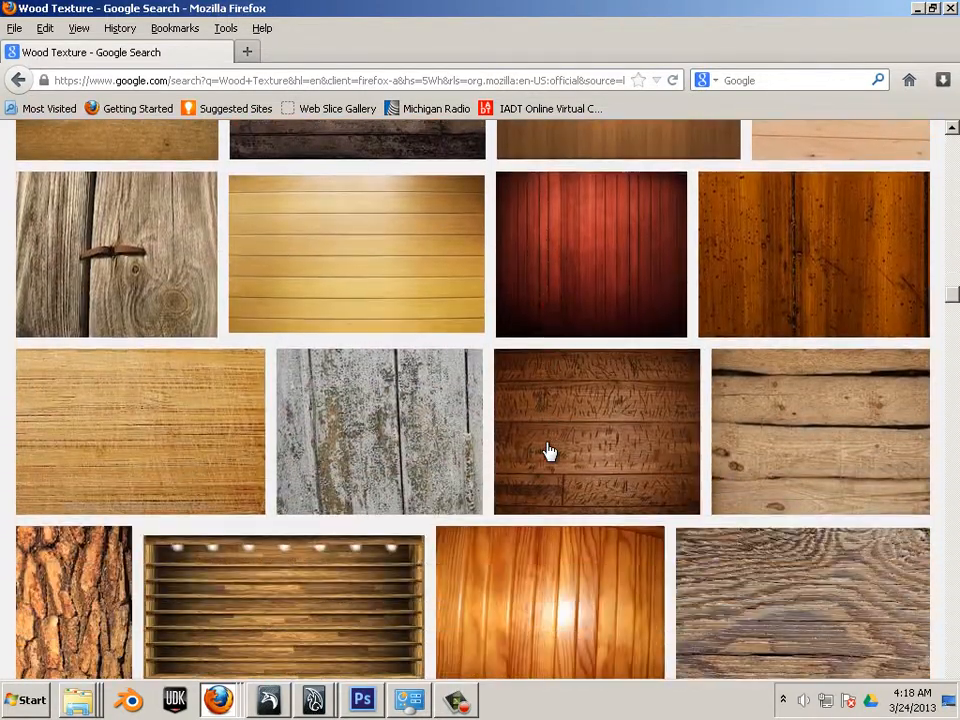
pyautogui.scroll(6, 549, 452)
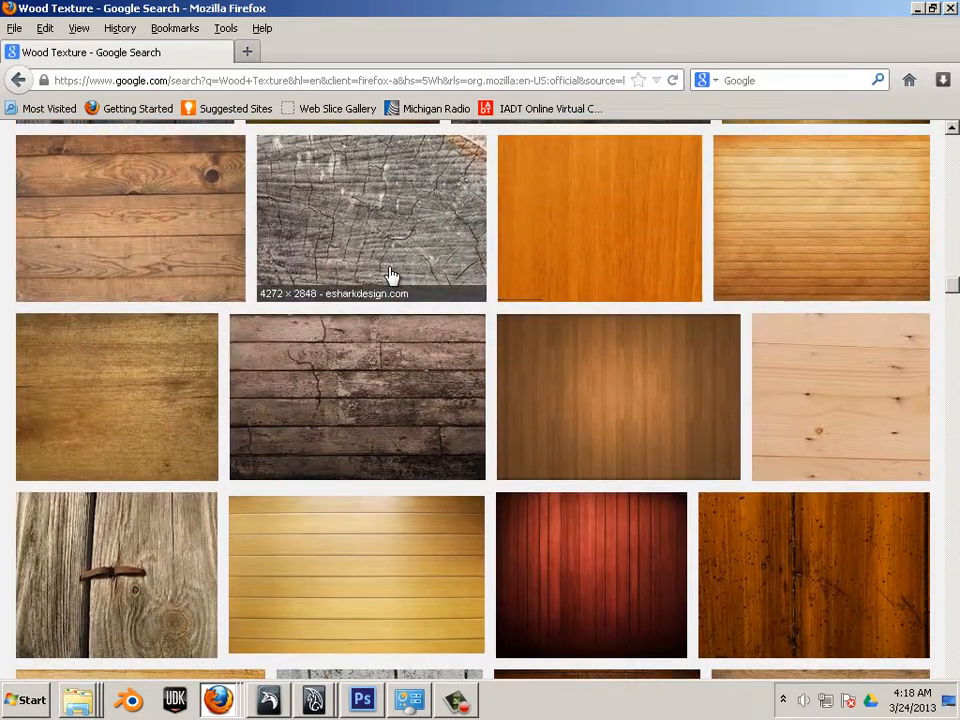
pyautogui.scroll(-17, 409, 377)
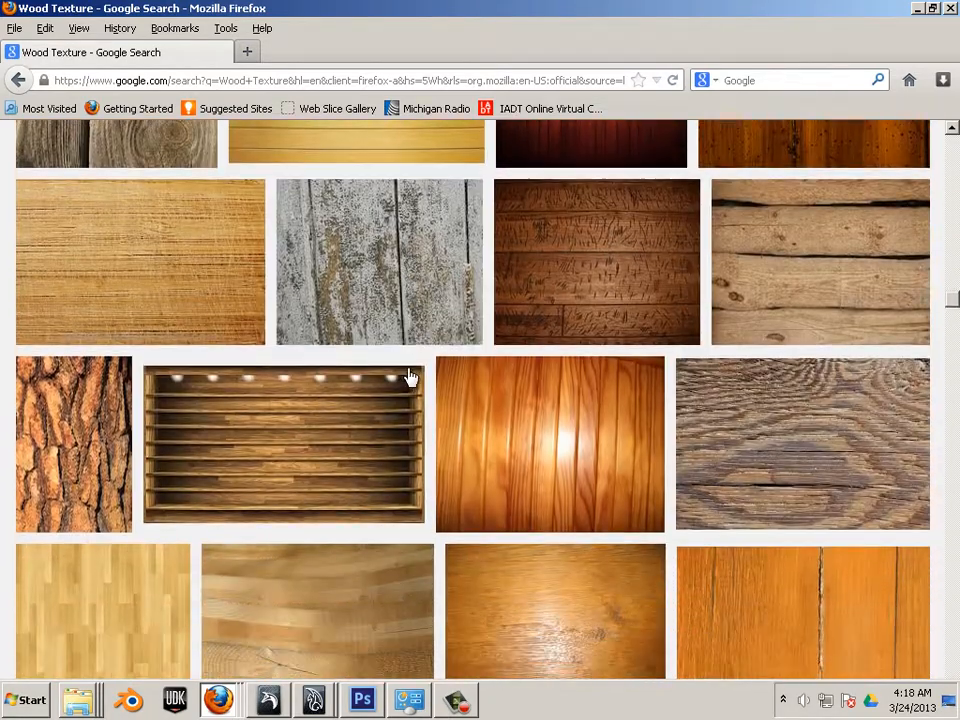
pyautogui.scroll(-6, 409, 377)
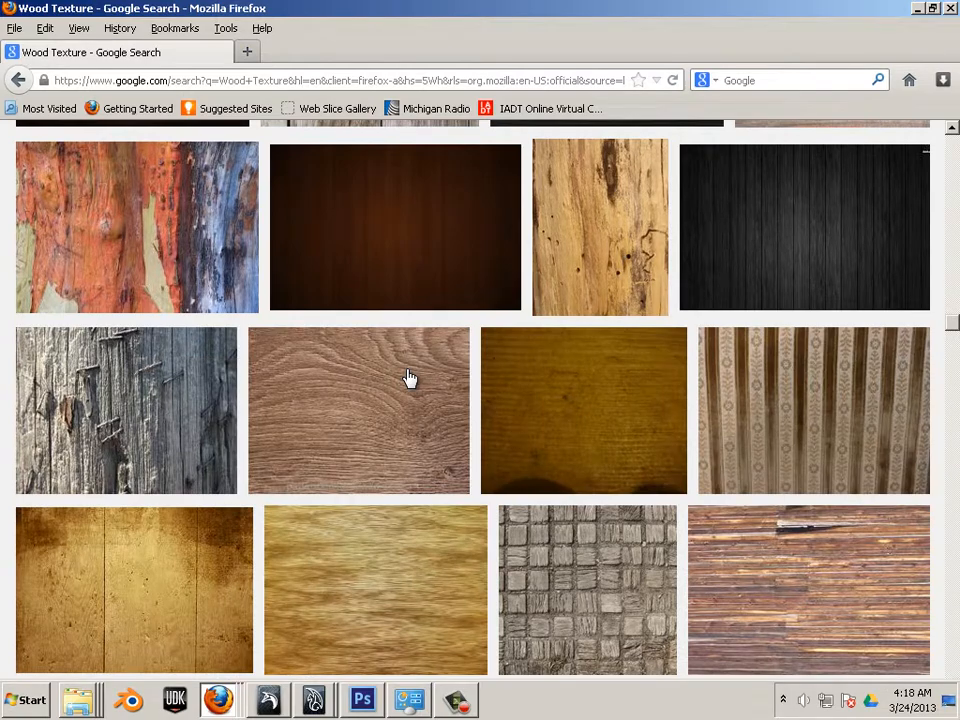
pyautogui.scroll(-12, 409, 377)
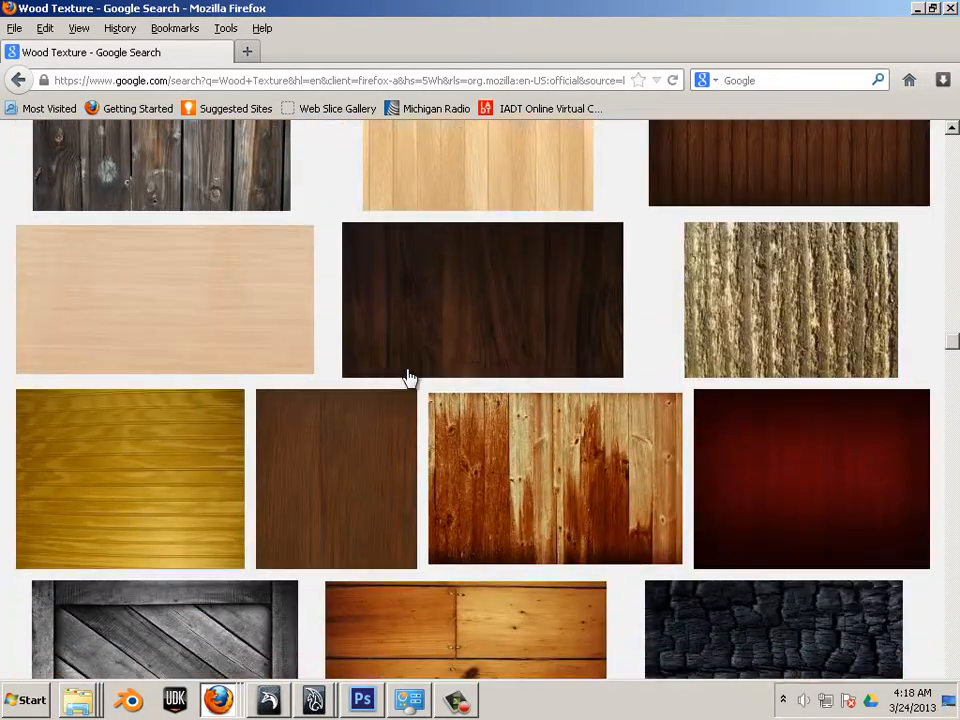
pyautogui.scroll(-12, 409, 377)
pyautogui.scroll(-2, 409, 377)
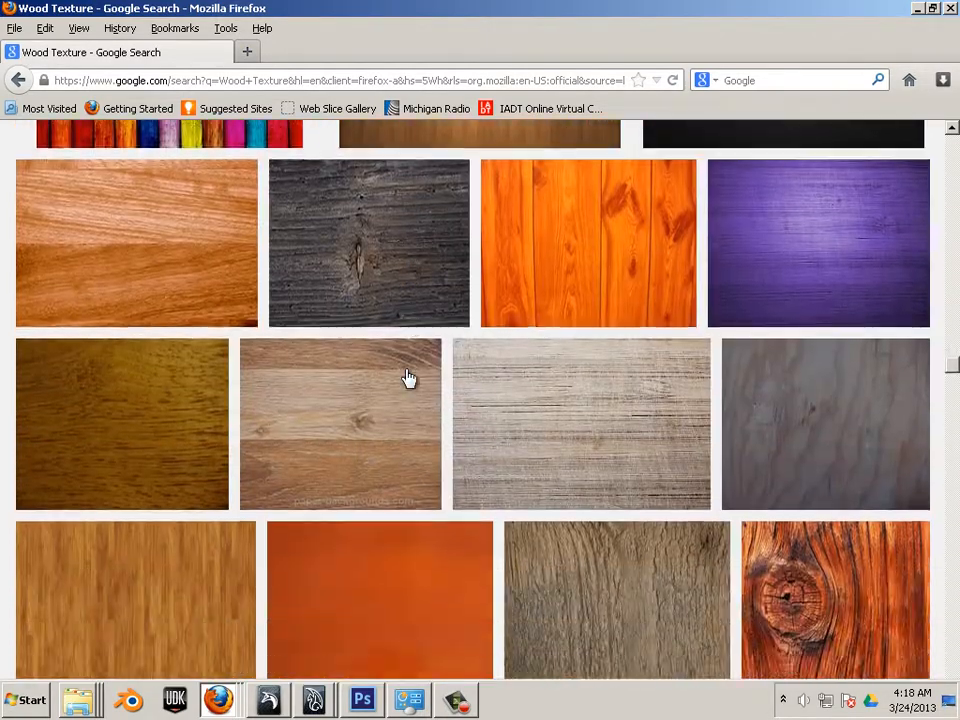
pyautogui.scroll(-8, 409, 377)
pyautogui.scroll(-8, 409, 377)
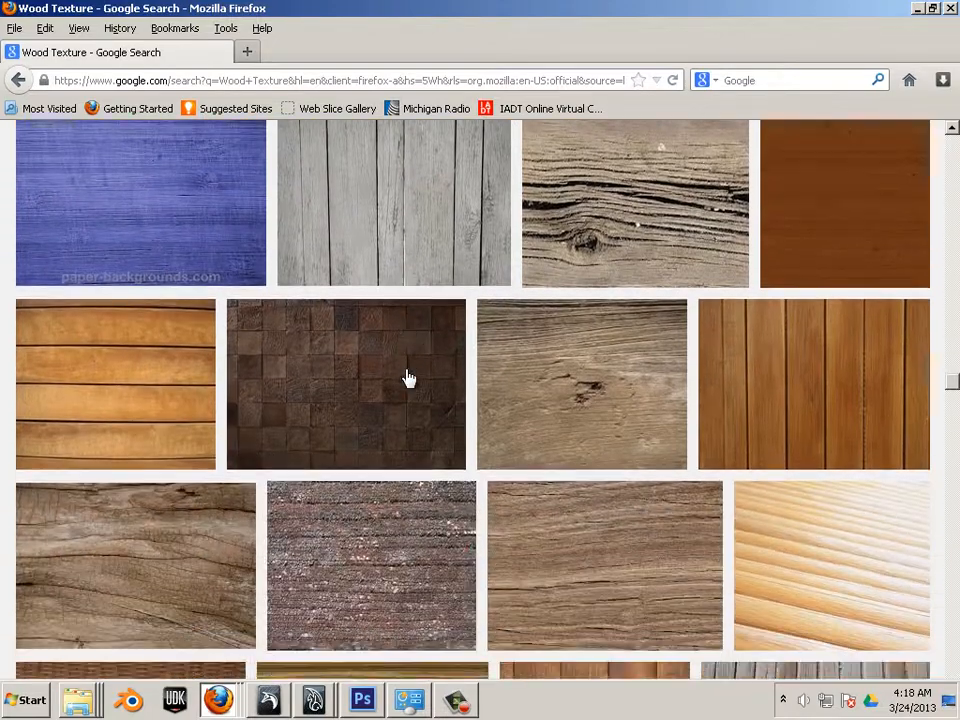
pyautogui.scroll(-13, 409, 377)
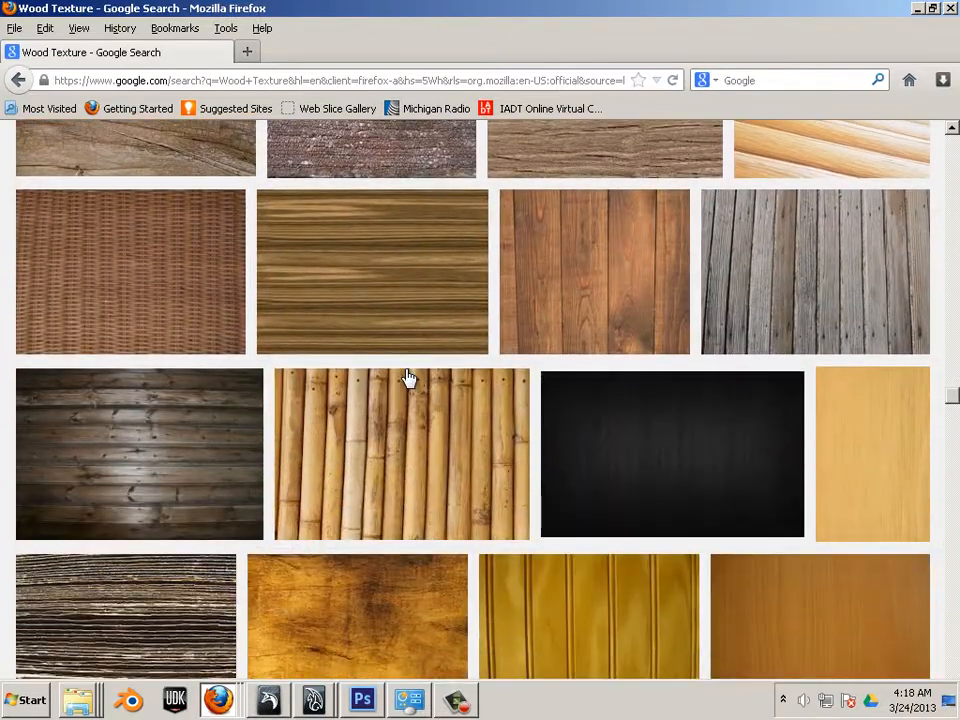
pyautogui.scroll(-3, 409, 377)
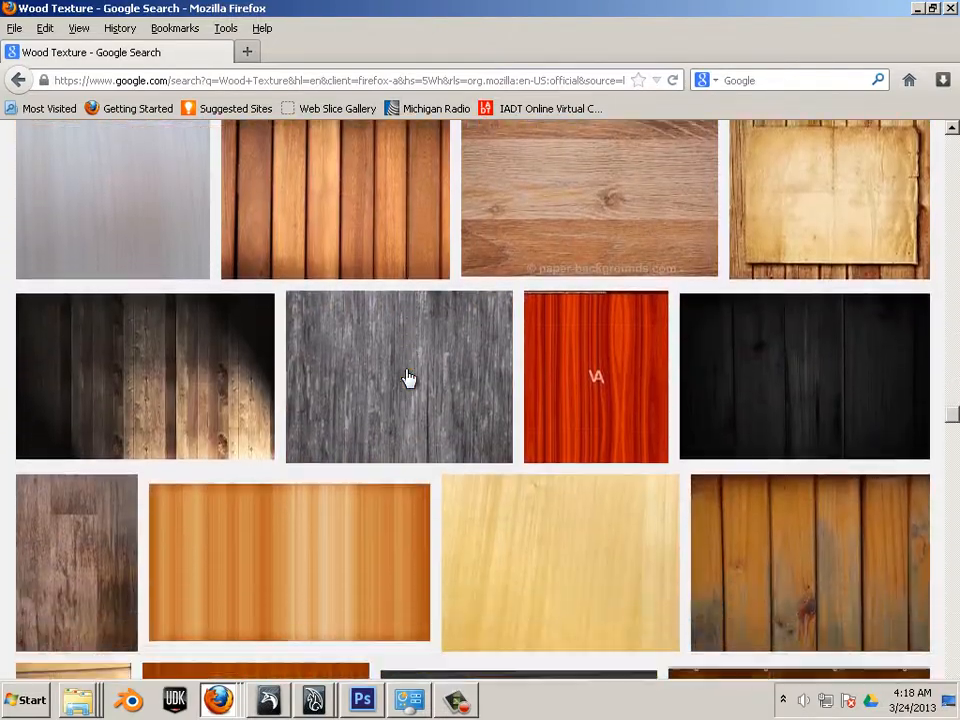
pyautogui.scroll(-12, 409, 377)
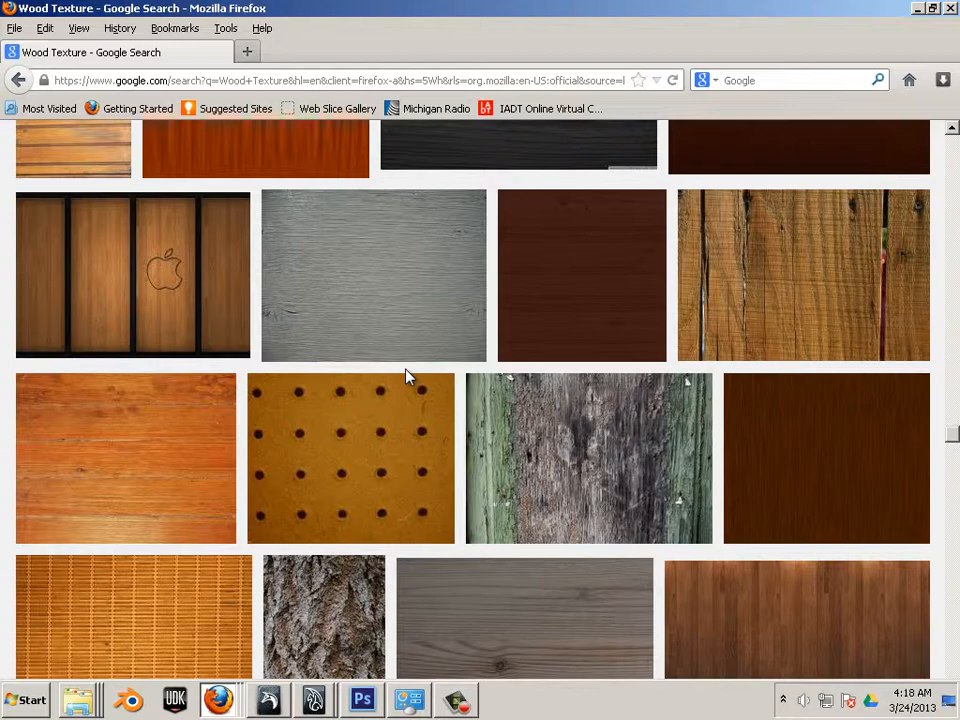
# Open the full-size original of the weathered grey wood image with green painted edges and copy it to the clipboard
pyautogui.click(600, 483)
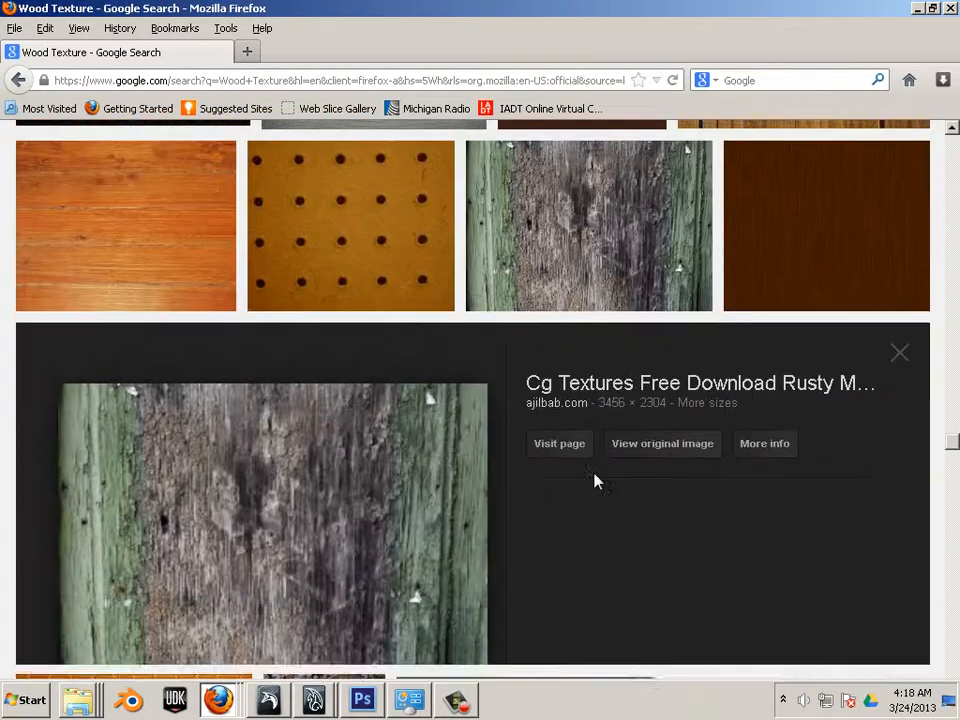
pyautogui.click(650, 393)
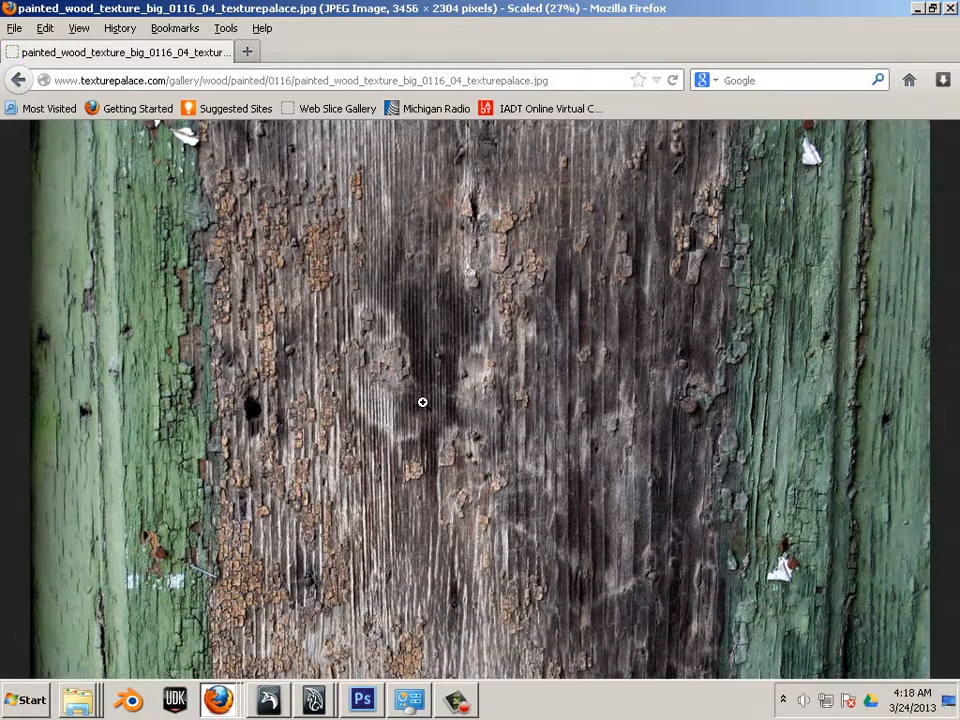
pyautogui.rightClick(422, 402)
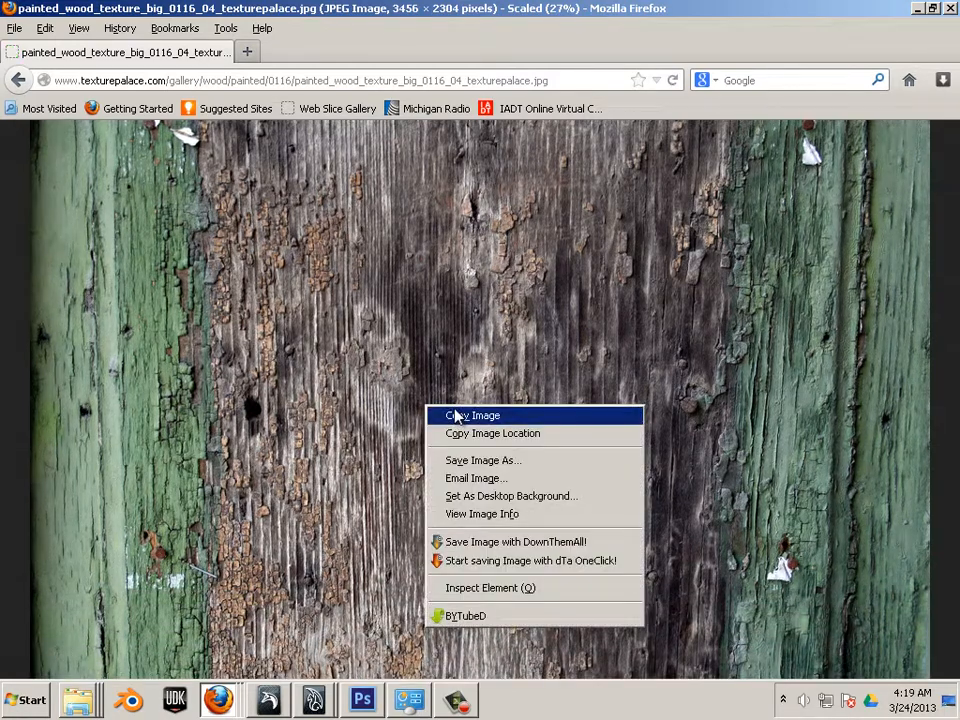
pyautogui.click(455, 415)
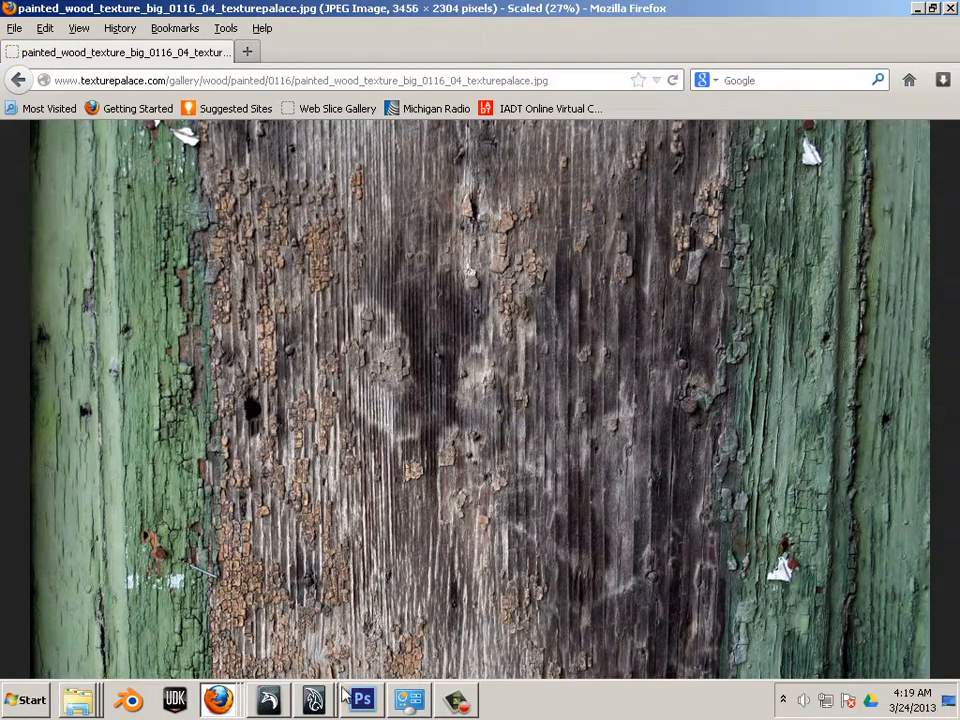
# Switch to Photoshop and create a new document 2048 pixels wide and 2048 pixels high
pyautogui.hotkey('alt', 'Tab')
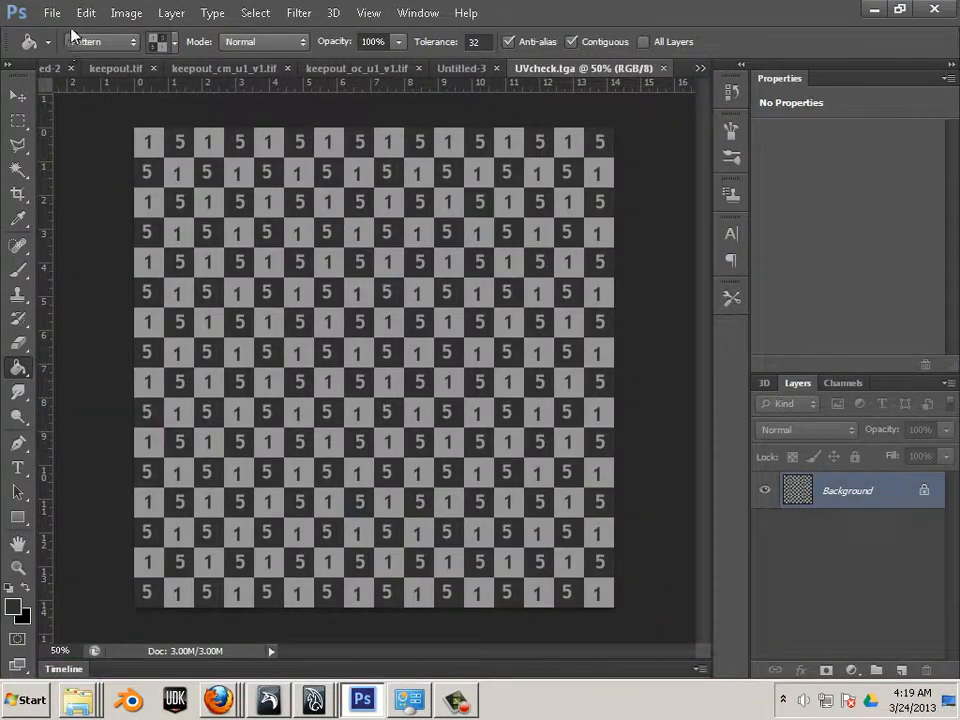
pyautogui.click(52, 13)
pyautogui.click(64, 30)
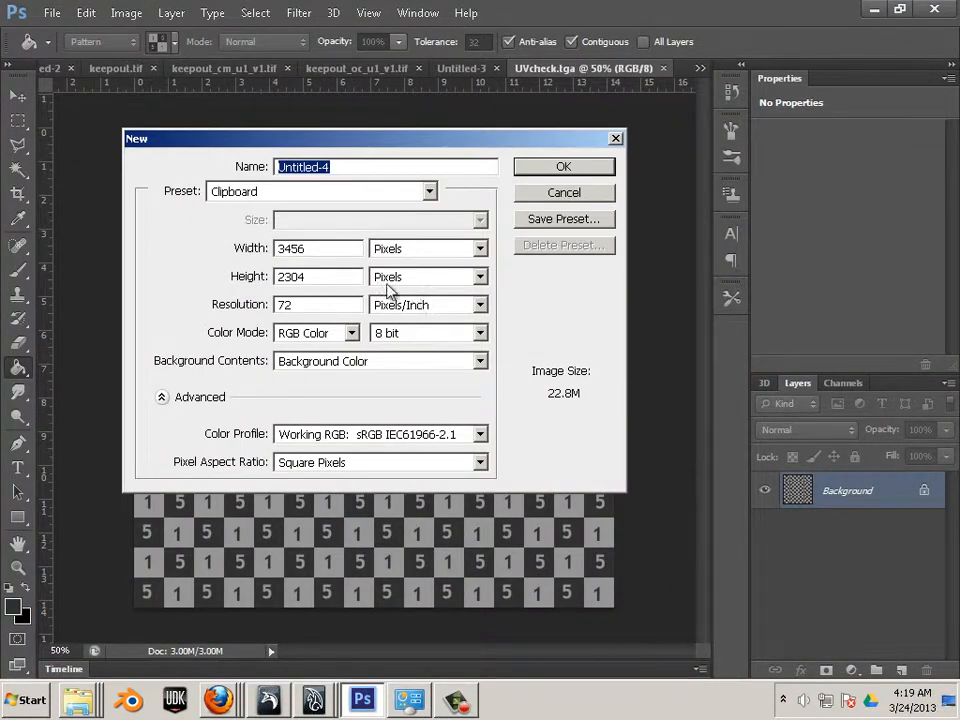
pyautogui.moveTo(338, 250); pyautogui.dragTo(279, 250)
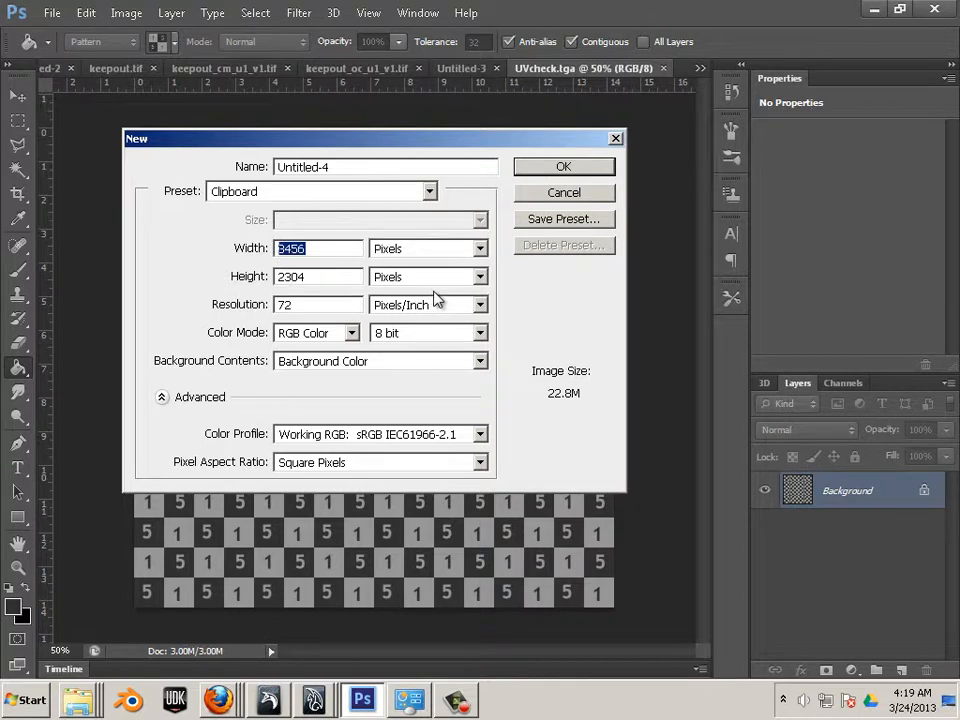
pyautogui.write('2048')
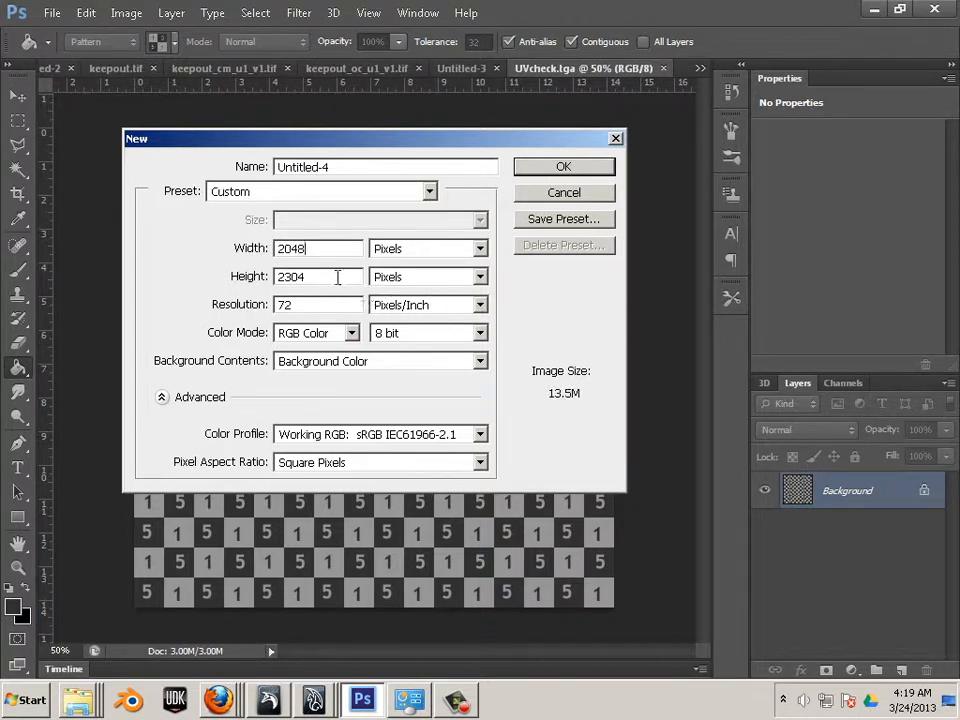
pyautogui.press('Tab')
pyautogui.write('2048')
pyautogui.click(548, 170)
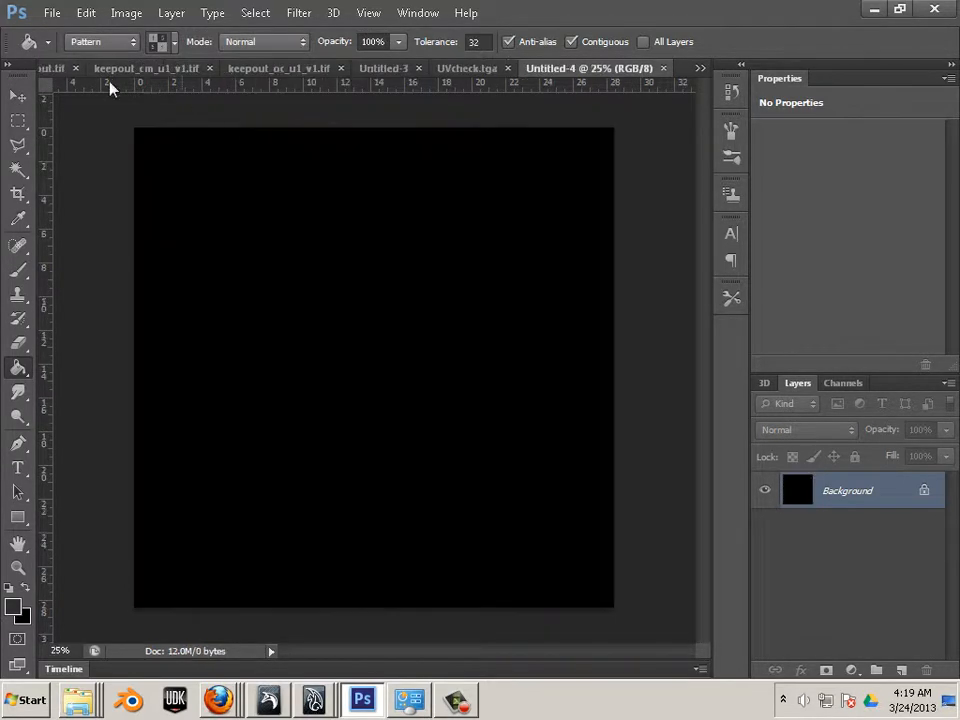
# Paste the copied wood image and scale it down to about 75%, positioned so it spans the canvas width with its lower part empty
pyautogui.click(86, 14)
pyautogui.click(128, 163)
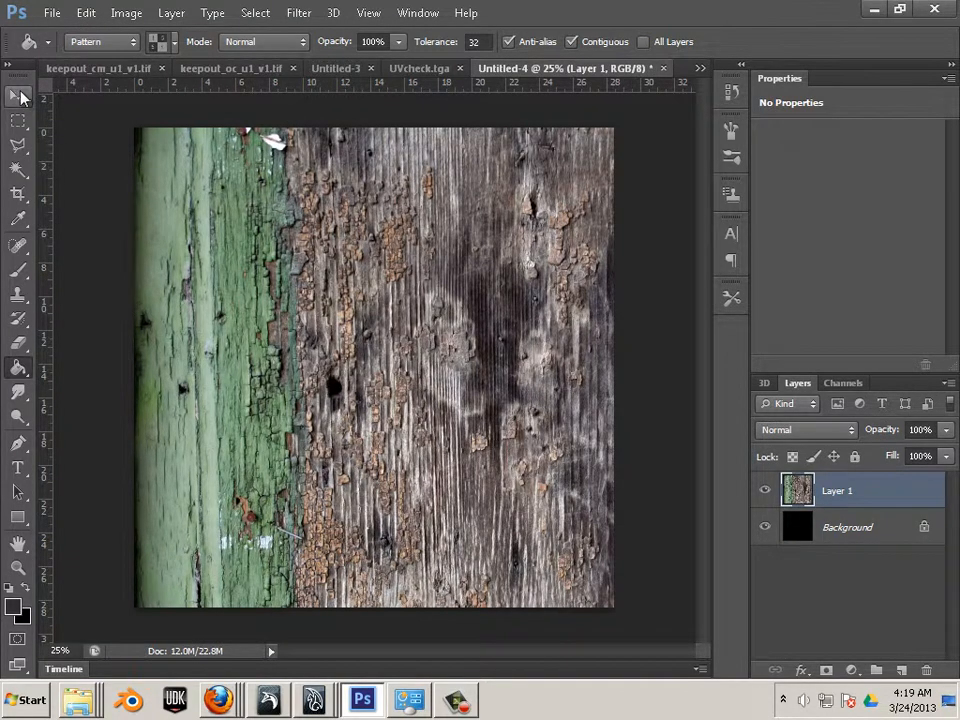
pyautogui.click(19, 96)
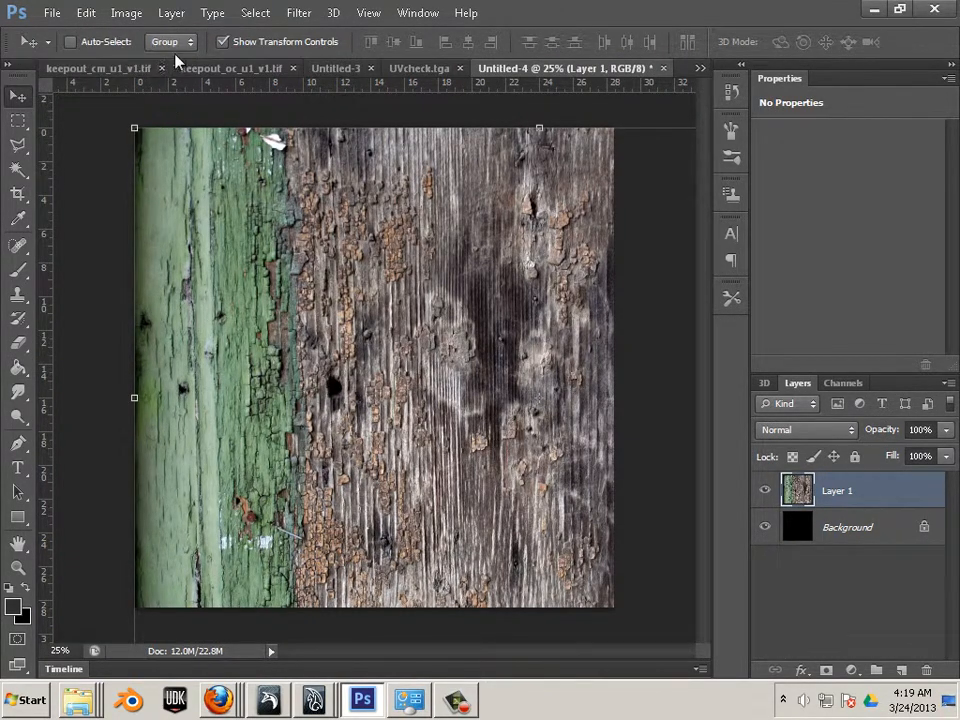
pyautogui.moveTo(135, 127); pyautogui.dragTo(205, 212)
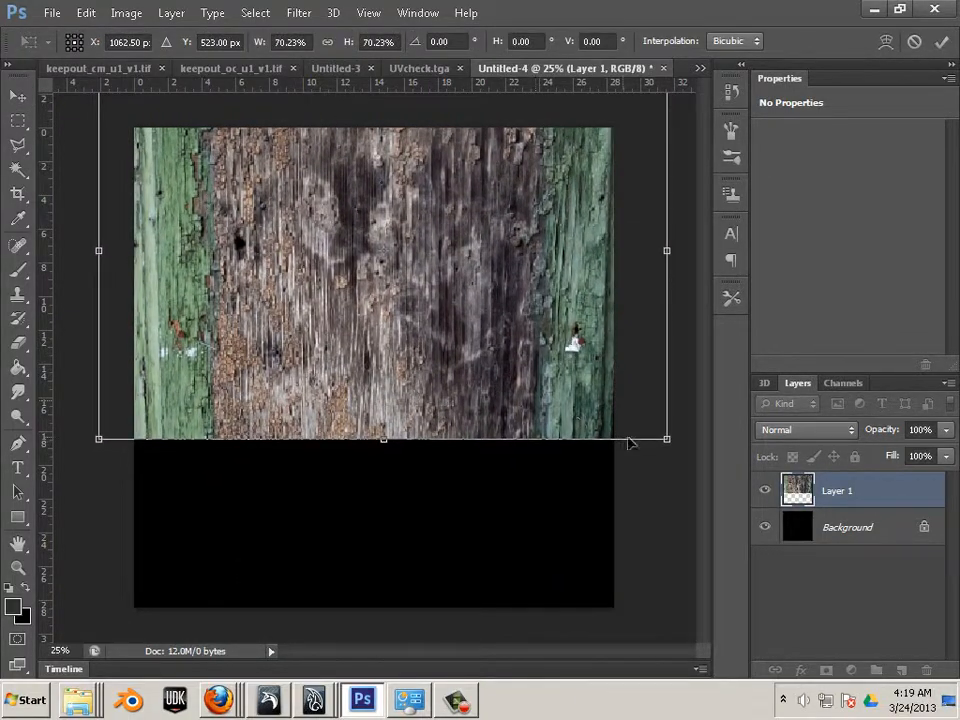
pyautogui.moveTo(665, 440); pyautogui.dragTo(702, 476)
pyautogui.moveTo(535, 410); pyautogui.dragTo(521, 398)
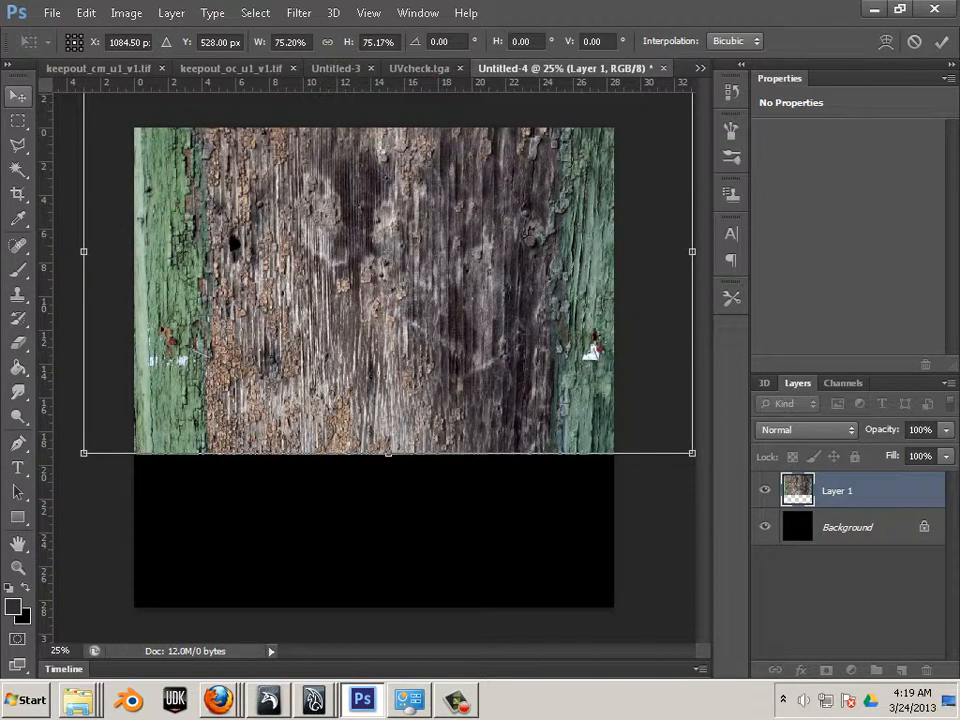
pyautogui.press('v')
pyautogui.click(214, 184)
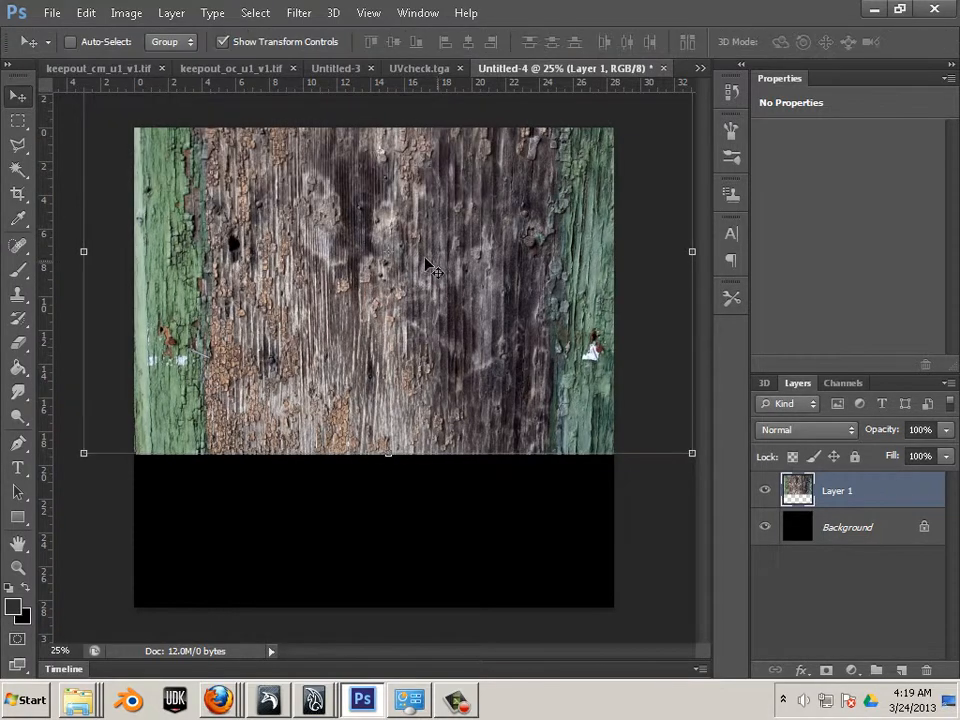
# Duplicate the wood layer downward so the copy covers the empty lower part of the canvas
pyautogui.moveTo(422, 267)
pyautogui.mouseDown()
pyautogui.moveTo(439, 381)
pyautogui.moveTo(426, 540)
pyautogui.mouseUp()
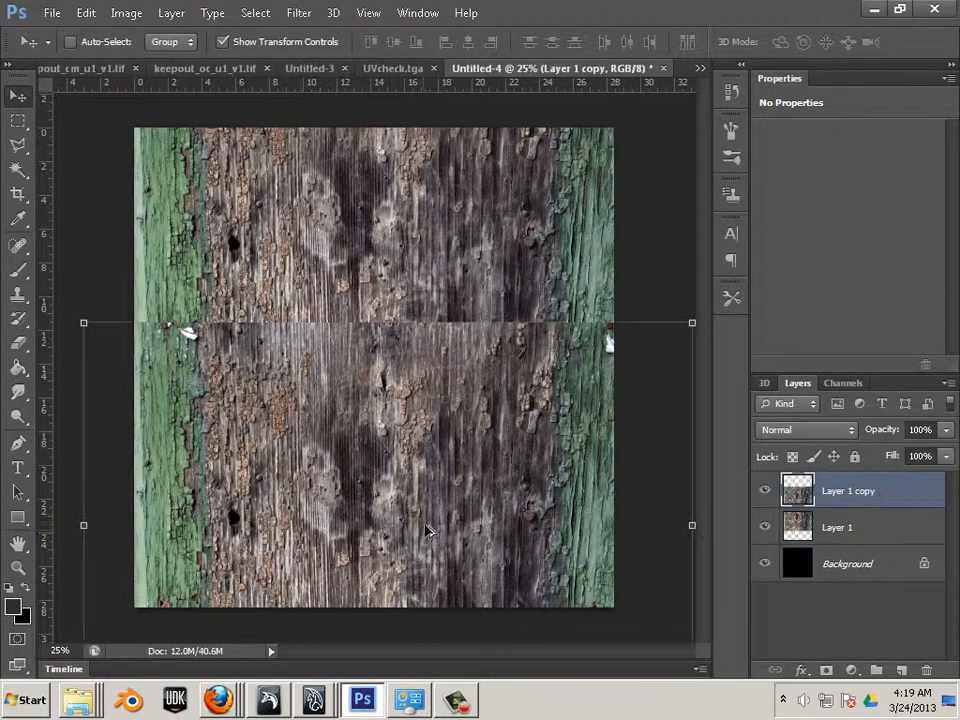
# Set the Eraser to the rough 17 px spatter brush tip and turn on Shape Dynamics for it
pyautogui.click(18, 345)
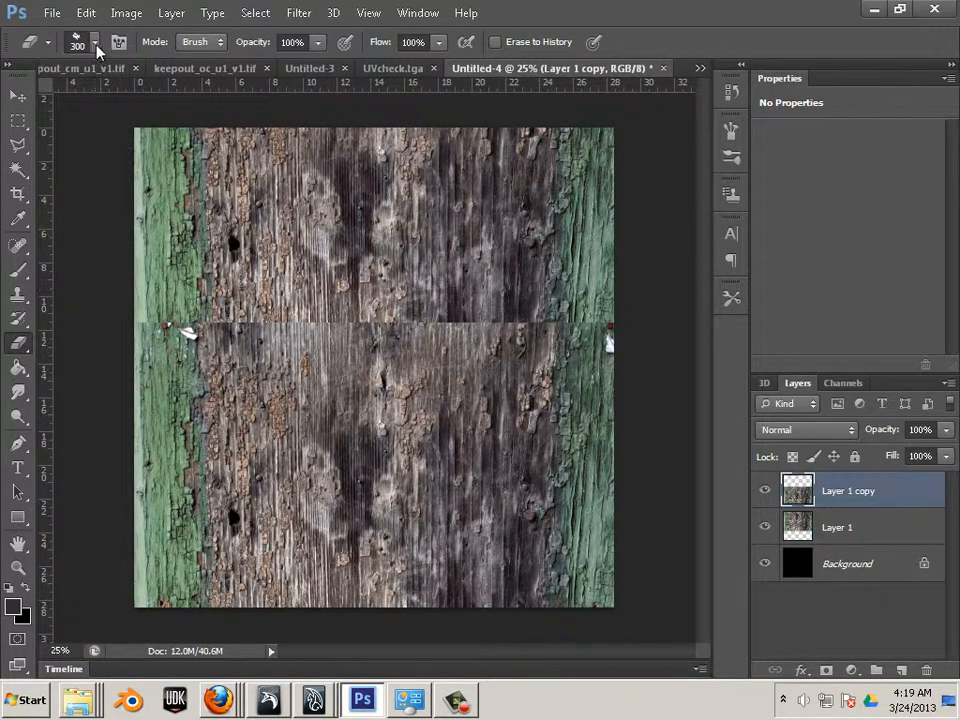
pyautogui.click(80, 42)
pyautogui.moveTo(211, 201); pyautogui.dragTo(209, 230)
pyautogui.click(189, 278)
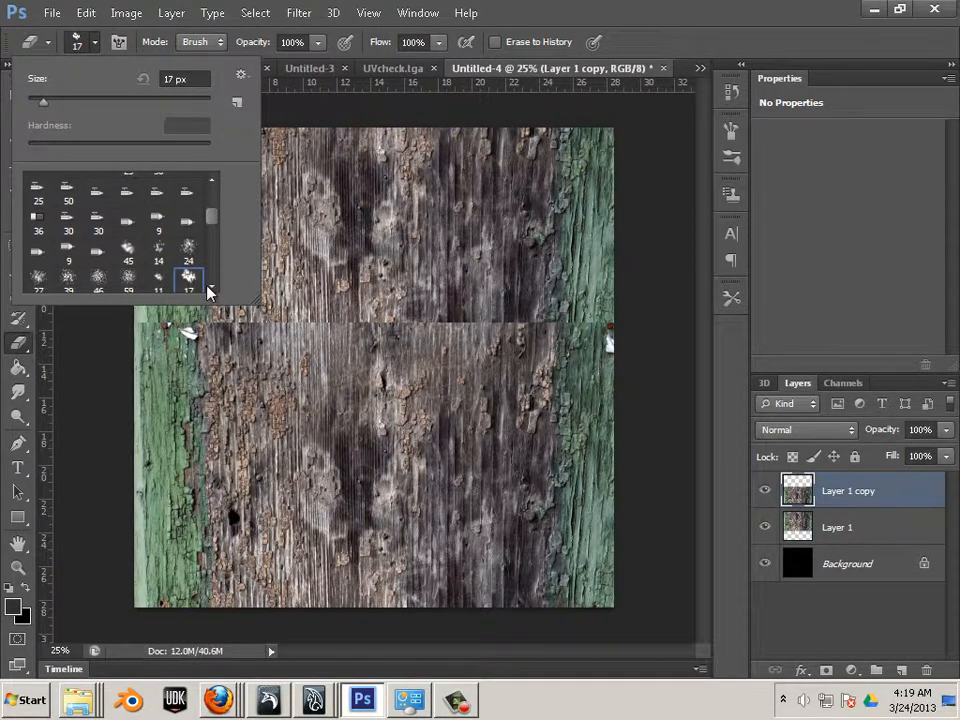
pyautogui.click(500, 27)
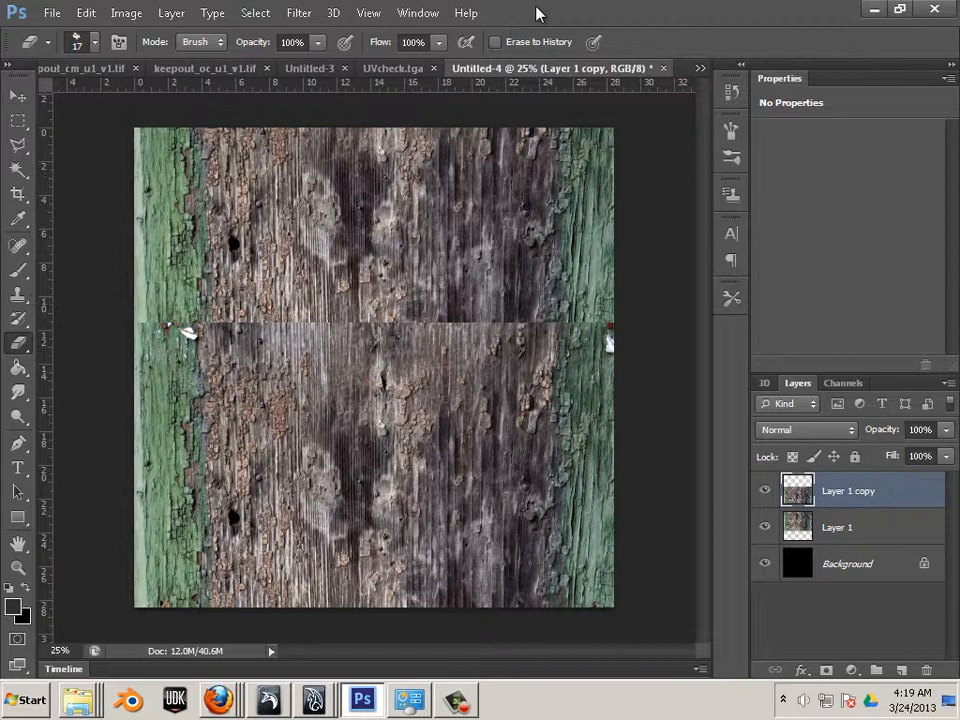
pyautogui.click(420, 12)
pyautogui.click(470, 124)
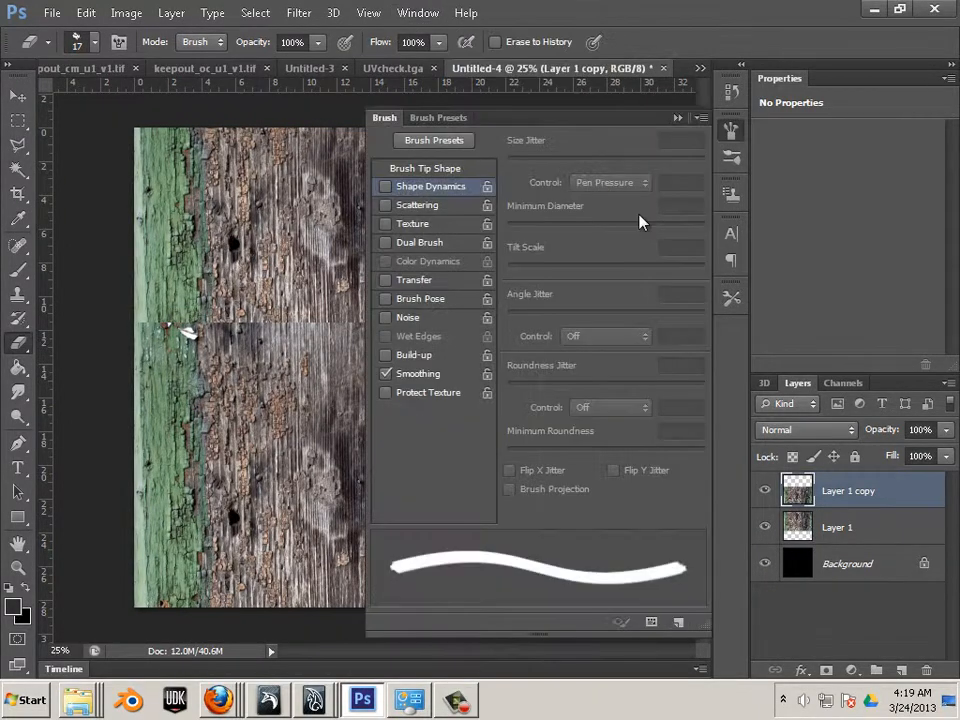
pyautogui.click(385, 187)
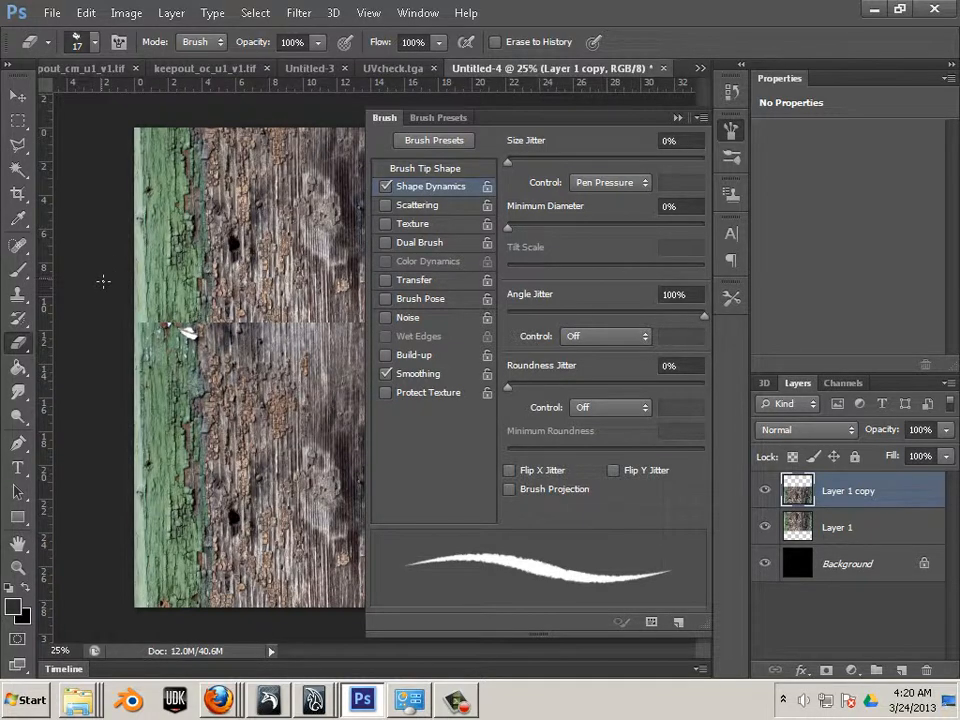
pyautogui.click(677, 118)
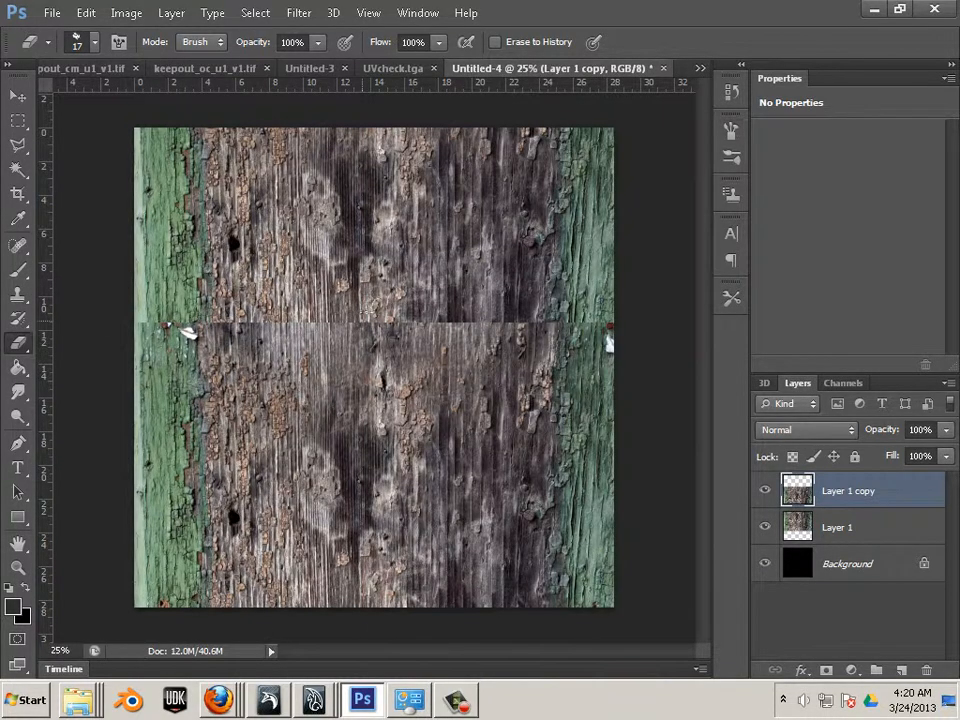
# Enlarge the eraser to 600 px and erase the hard upper edge of the duplicated wood layer across the full width
pyautogui.press(']')
pyautogui.press(']')
pyautogui.press(']')
pyautogui.press(']')
pyautogui.press(']')
pyautogui.press(']')
pyautogui.press(']')
pyautogui.press(']')
pyautogui.press(']')
pyautogui.press(']')
pyautogui.press(']')
pyautogui.press(']')
pyautogui.press(']')
pyautogui.press(']')
pyautogui.press(']')
pyautogui.press(']')
pyautogui.press(']')
pyautogui.press(']')
pyautogui.press(']')
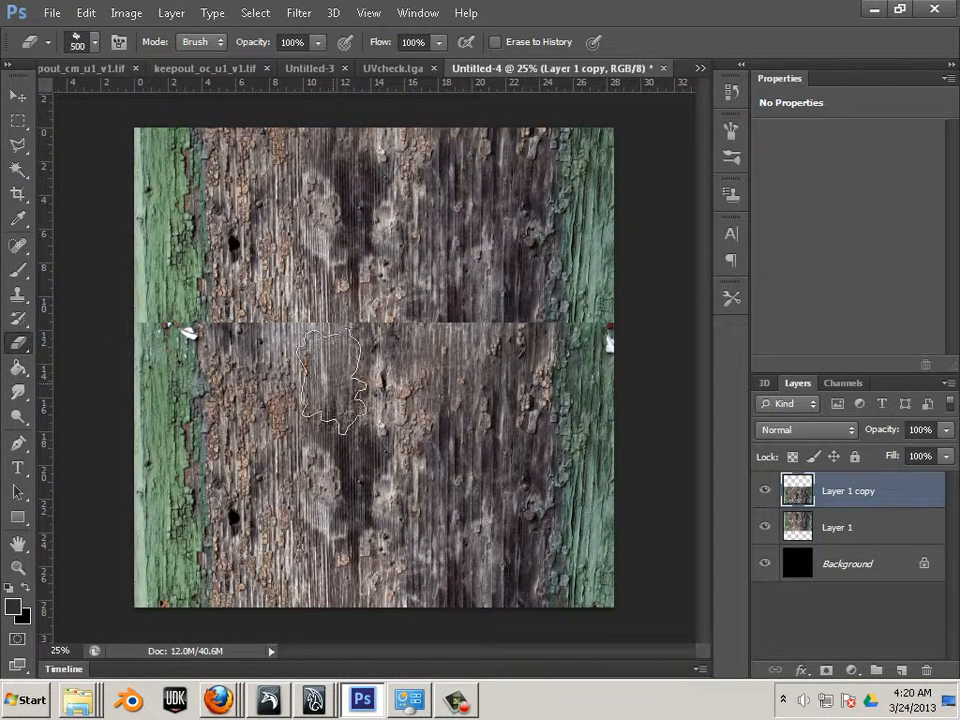
pyautogui.moveTo(172, 322); pyautogui.dragTo(612, 327)
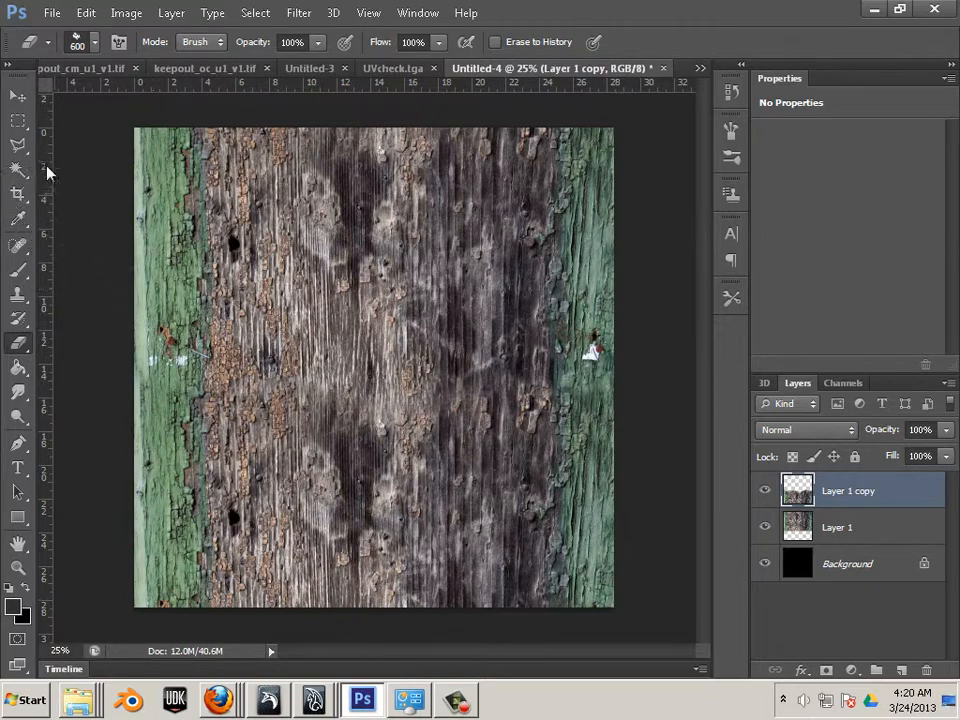
# Shift the duplicated wood layer slightly sideways against the original, and merge it down into Layer 1
pyautogui.click(18, 95)
pyautogui.moveTo(463, 510); pyautogui.dragTo(300, 435)
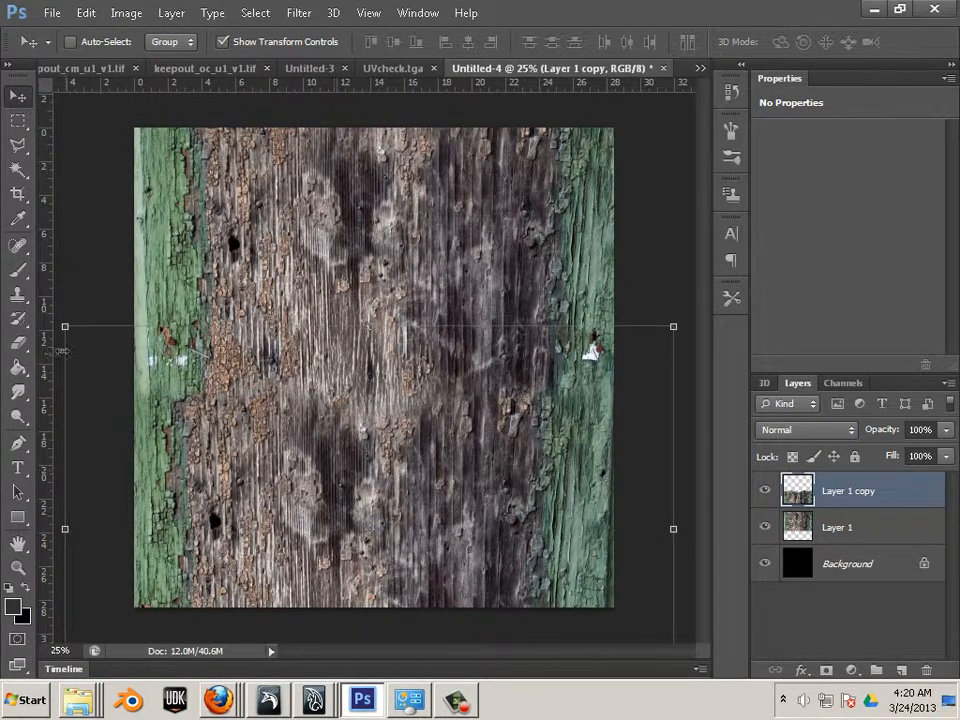
pyautogui.click(20, 247)
pyautogui.click(24, 256)
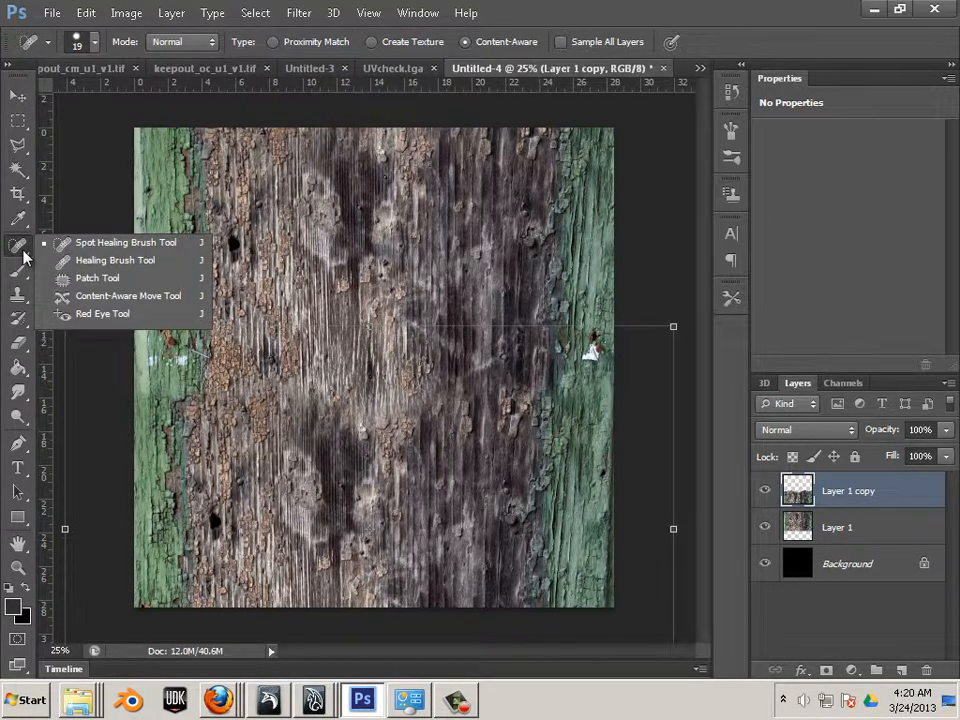
pyautogui.click(90, 279)
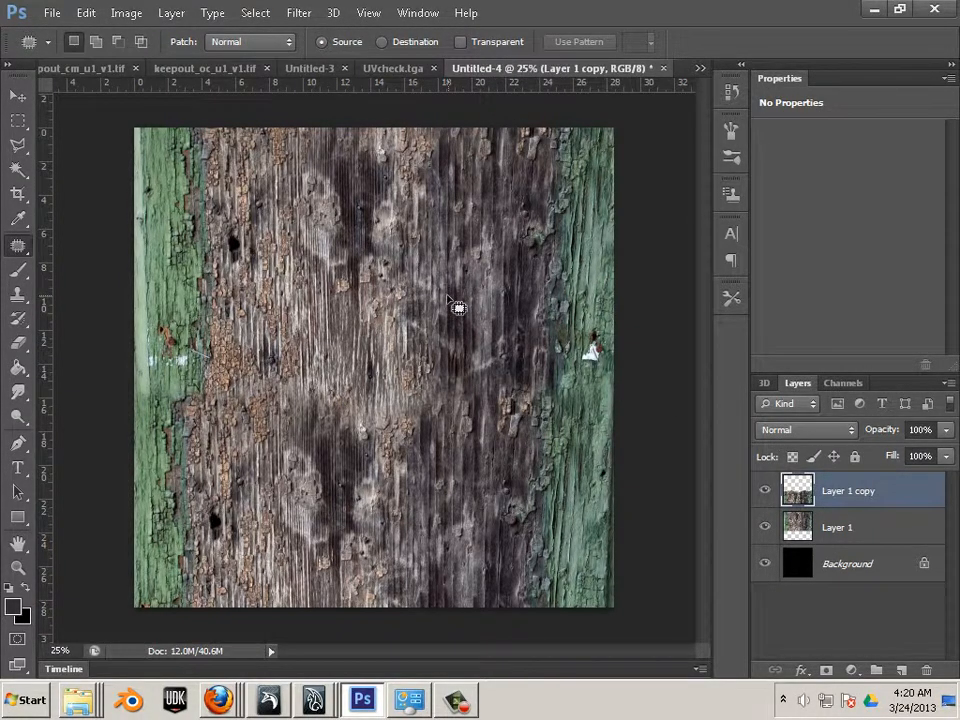
pyautogui.hotkey('ctrl', 'e')
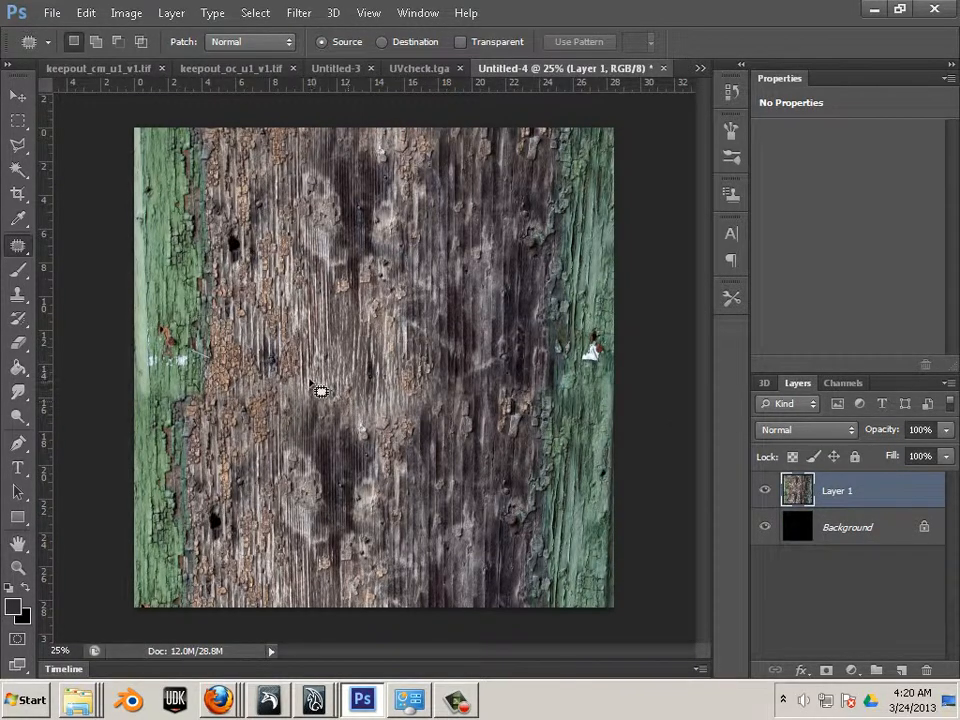
# Patch the repeated dark stain in the lower half with wood from the upper area around the knot hole, and deselect
pyautogui.moveTo(297, 374); pyautogui.dragTo(257, 473)
pyautogui.hotkey('ctrl', 'd')
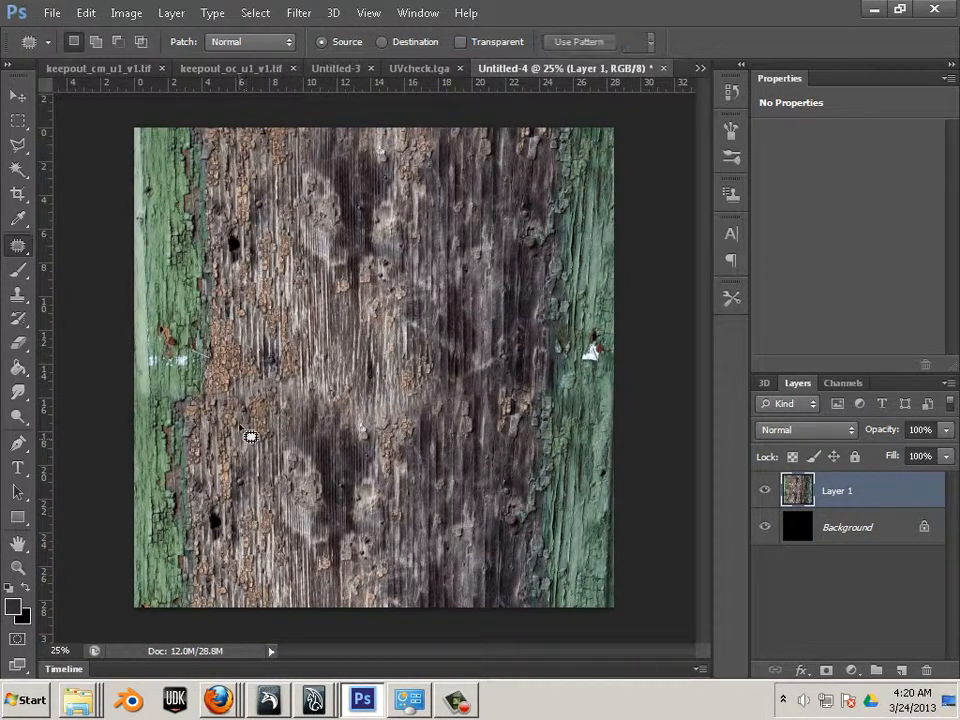
pyautogui.moveTo(378, 551)
pyautogui.mouseDown()
pyautogui.moveTo(398, 432)
pyautogui.moveTo(331, 380)
pyautogui.moveTo(256, 366)
pyautogui.moveTo(265, 517)
pyautogui.moveTo(314, 549)
pyautogui.moveTo(368, 540)
pyautogui.moveTo(396, 428)
pyautogui.moveTo(339, 385)
pyautogui.moveTo(280, 392)
pyautogui.mouseUp()
pyautogui.moveTo(315, 445); pyautogui.dragTo(257, 237)
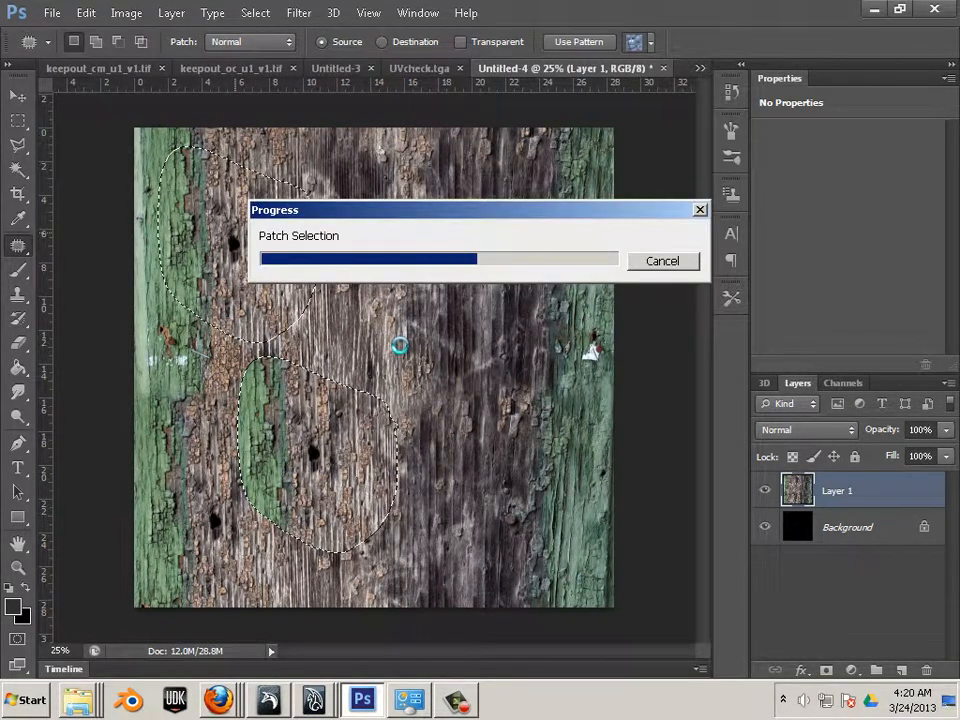
pyautogui.hotkey('ctrl', 'd')
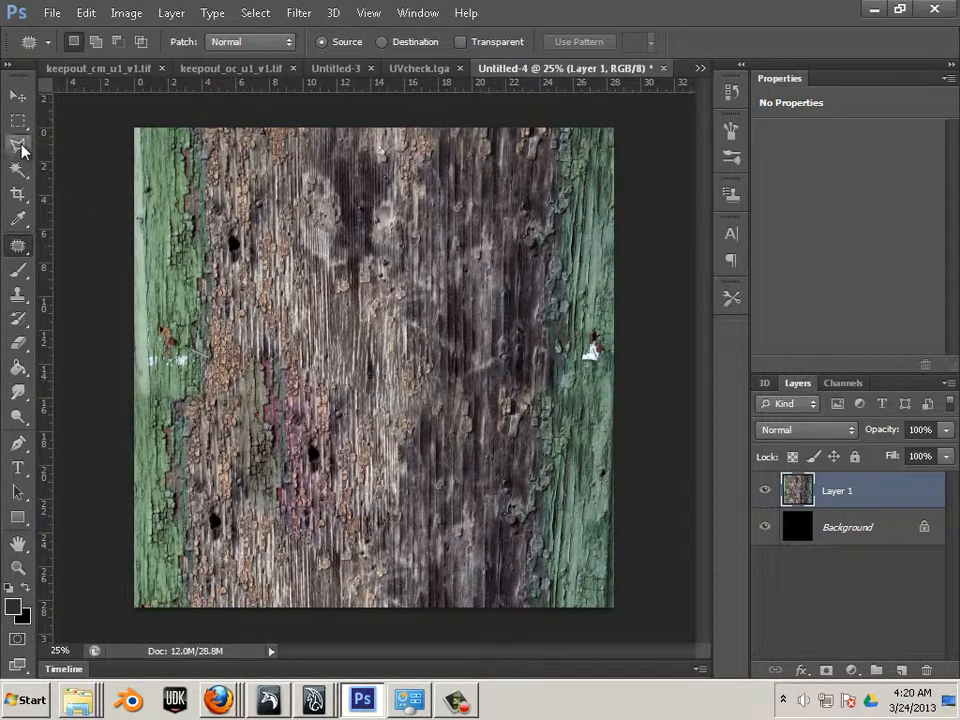
# Browse for an image to open in the Mudbox_2013_EFGJ_Win_64-bit folder inside Autodesk on the C: drive
pyautogui.click(22, 125)
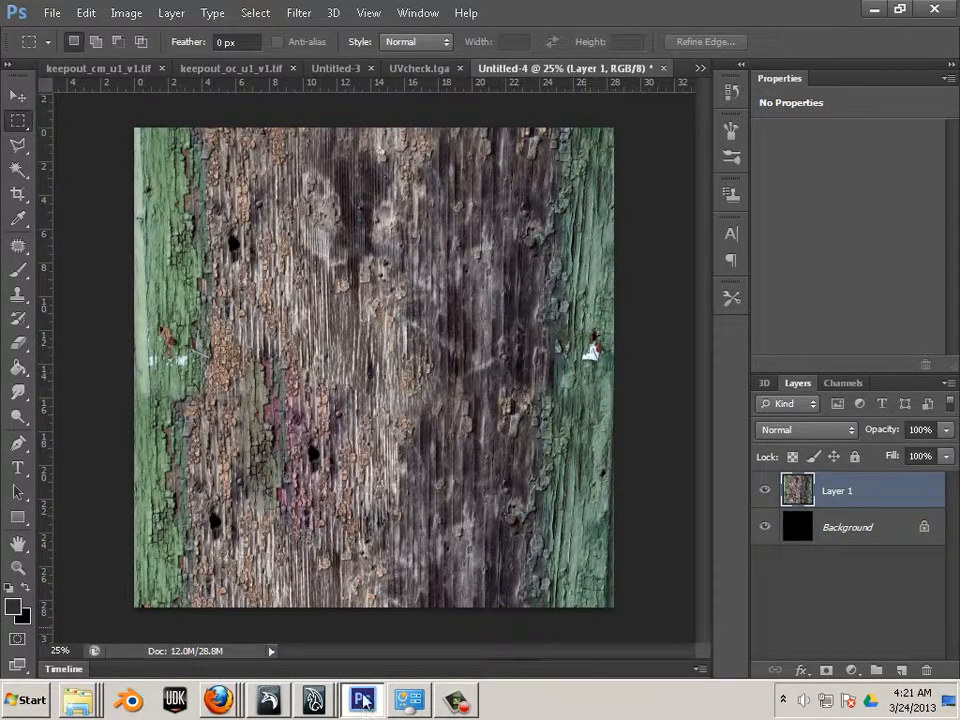
pyautogui.click(52, 13)
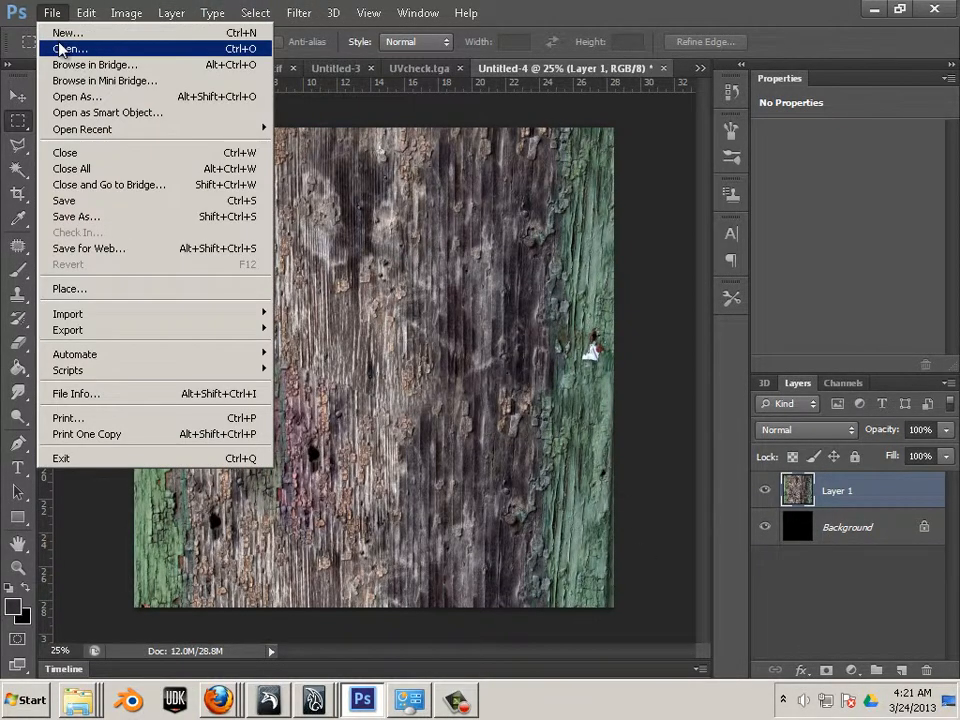
pyautogui.click(62, 46)
pyautogui.click(464, 123)
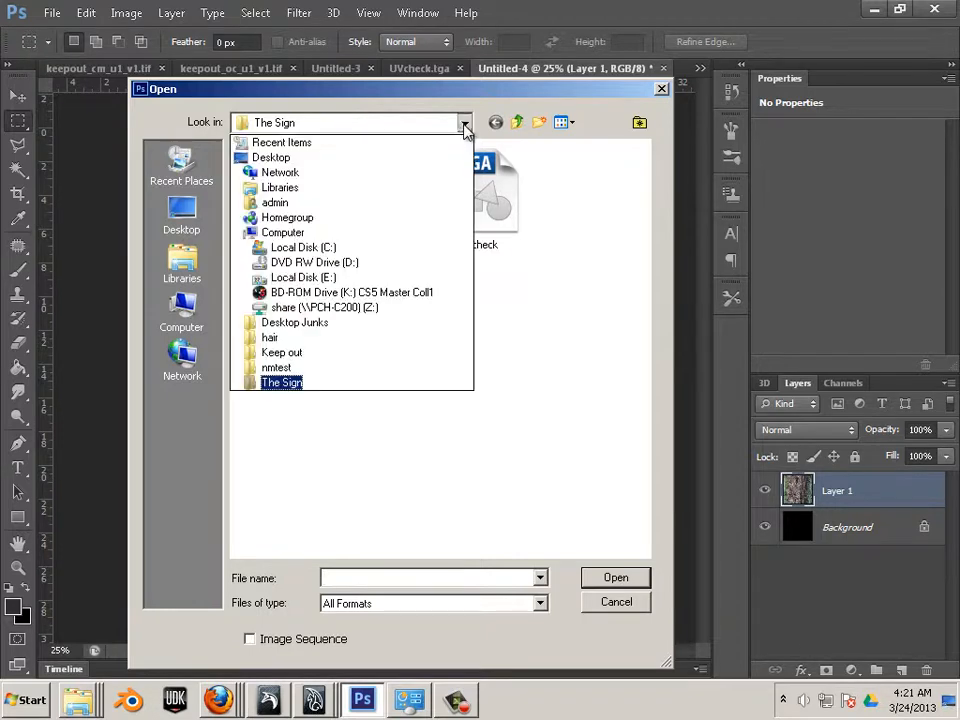
pyautogui.click(335, 254)
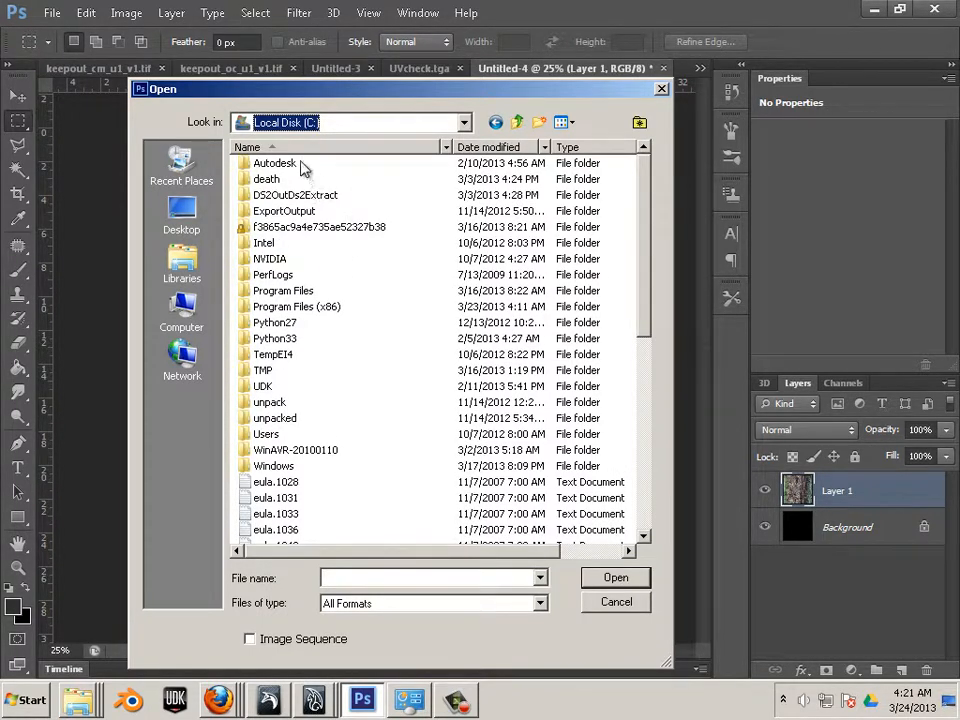
pyautogui.click(289, 166)
pyautogui.doubleClick(289, 166)
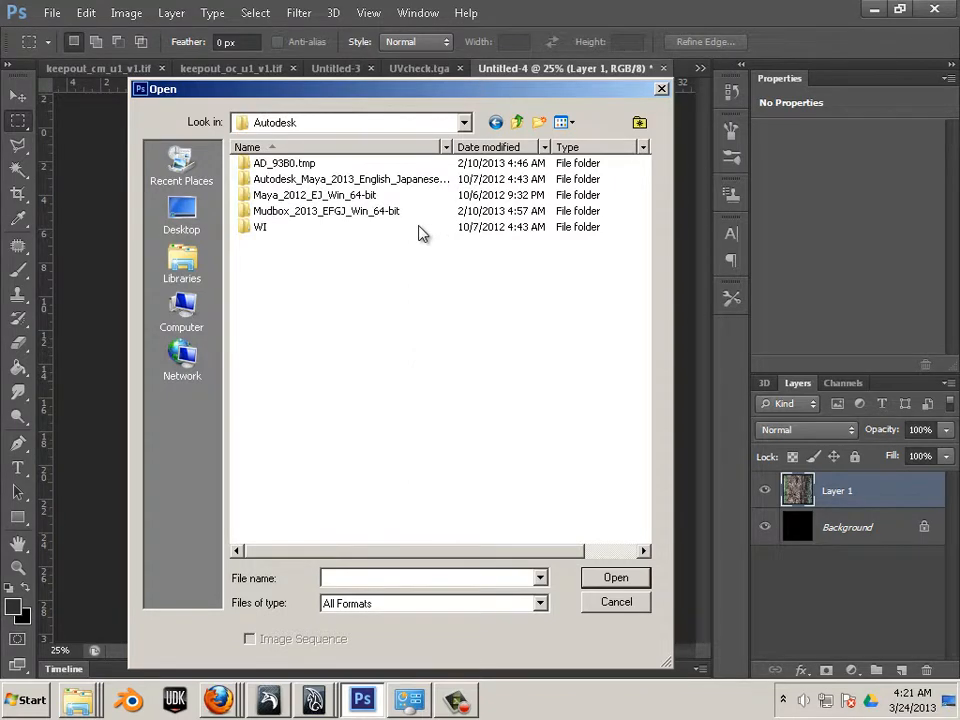
pyautogui.click(368, 214)
pyautogui.doubleClick(368, 214)
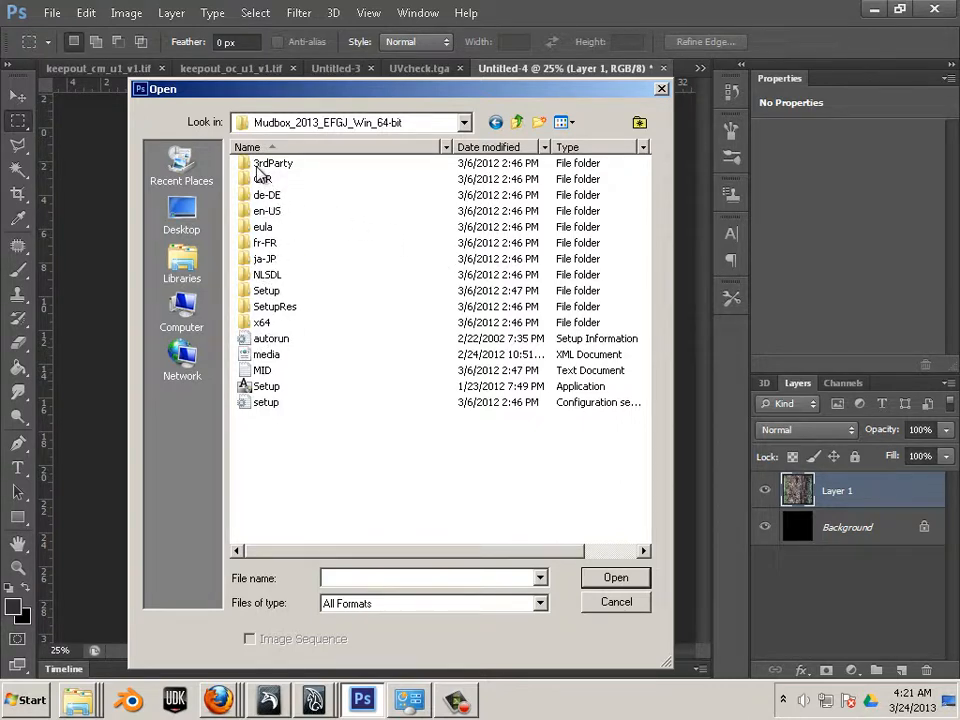
# Switch to Mudbox and apply the first speckled stamp image to the Smooth tool
pyautogui.click(305, 702)
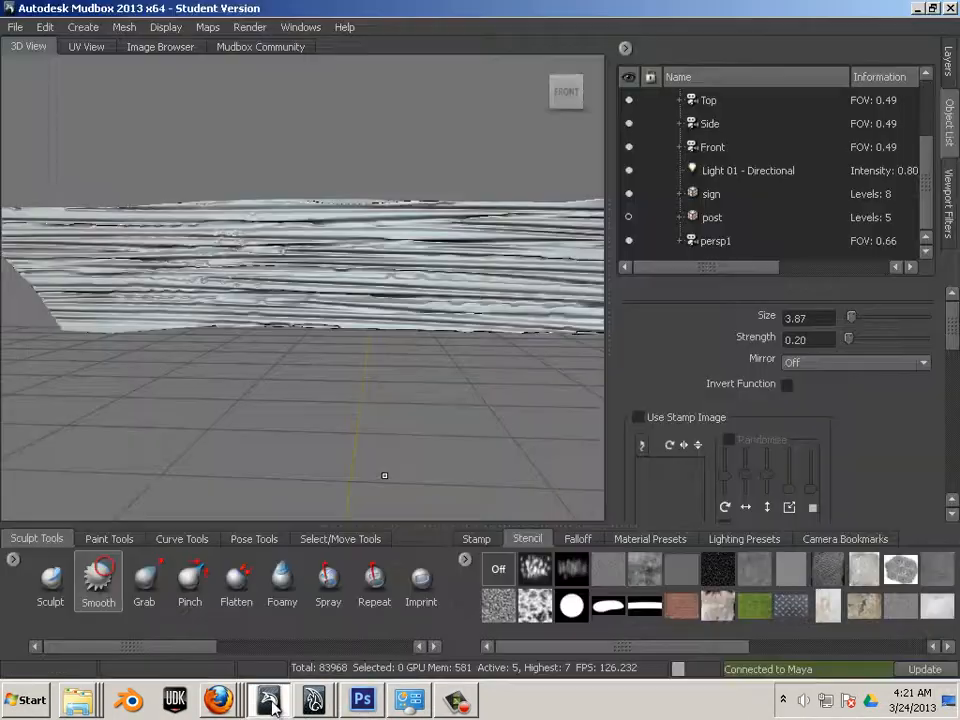
pyautogui.click(476, 540)
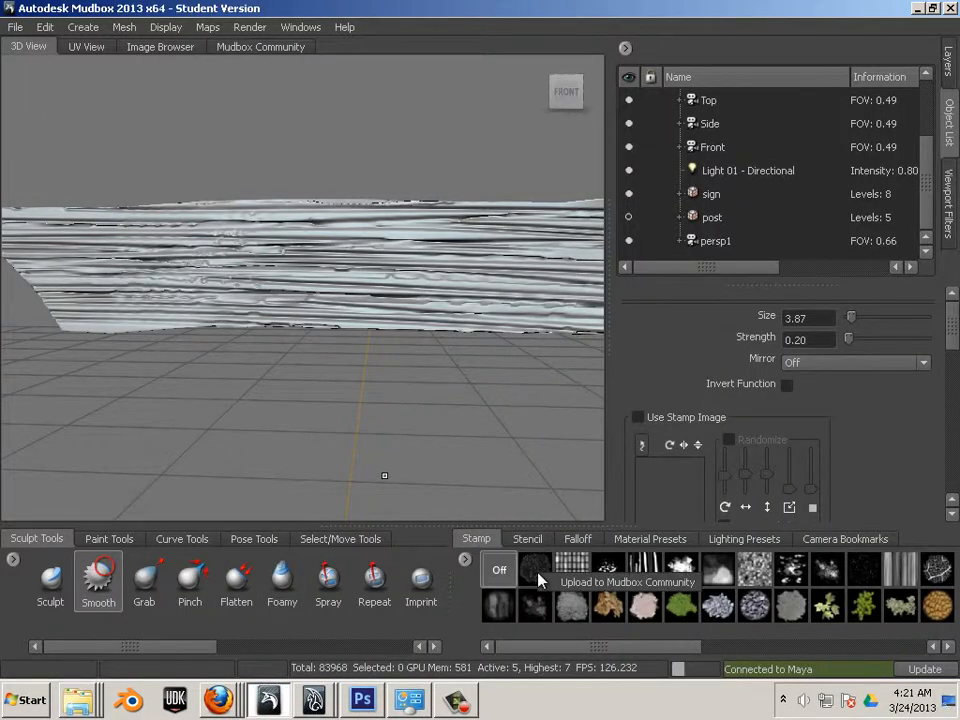
pyautogui.click(535, 573)
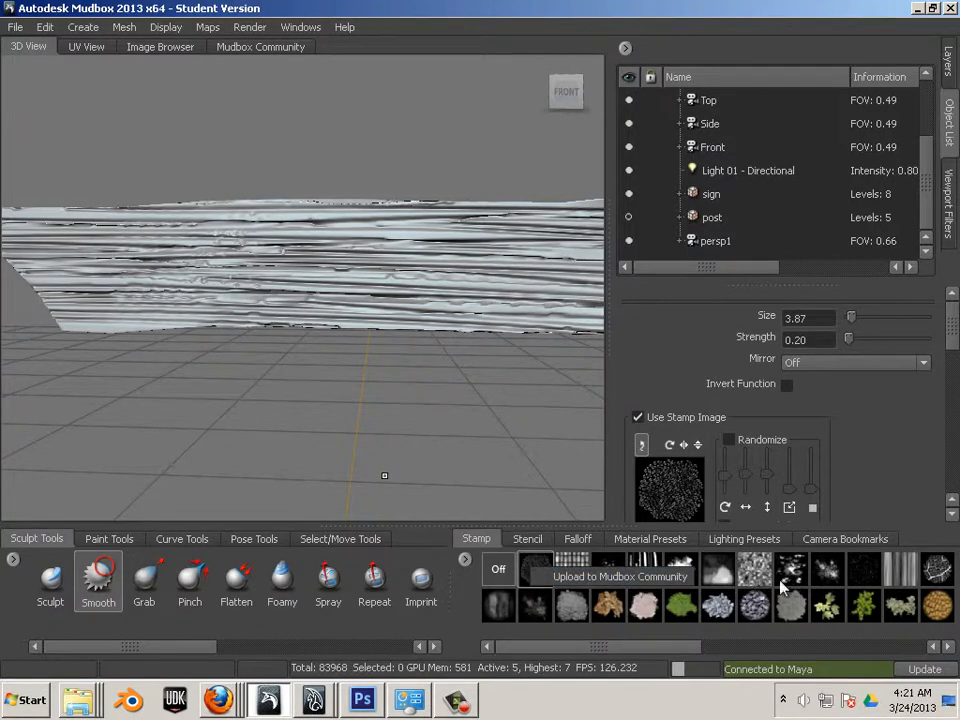
# Browse in File Explorer to the Stamps folder of Mudbox 2013, inside Program Files\Autodesk on the C: drive
pyautogui.click(754, 606)
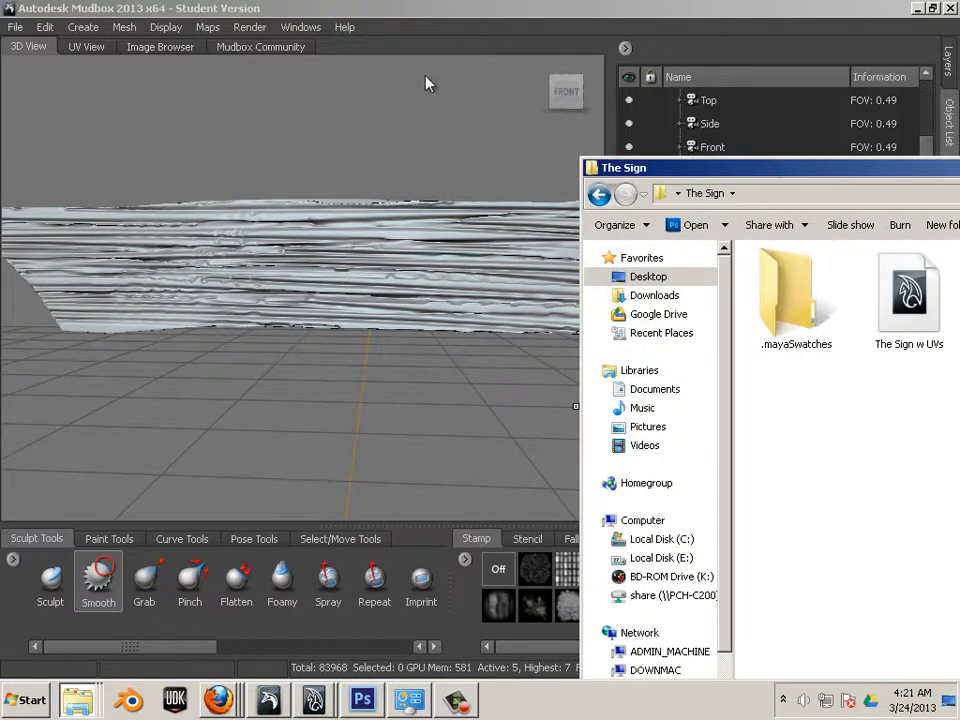
pyautogui.moveTo(780, 167); pyautogui.dragTo(242, 58)
pyautogui.click(165, 428)
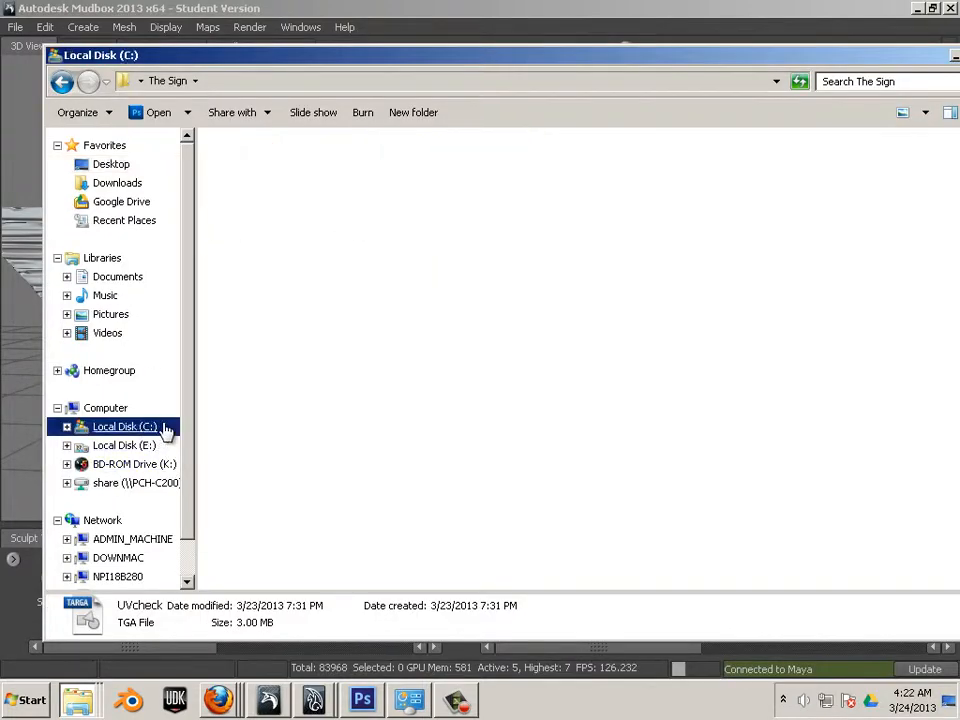
pyautogui.doubleClick(310, 350)
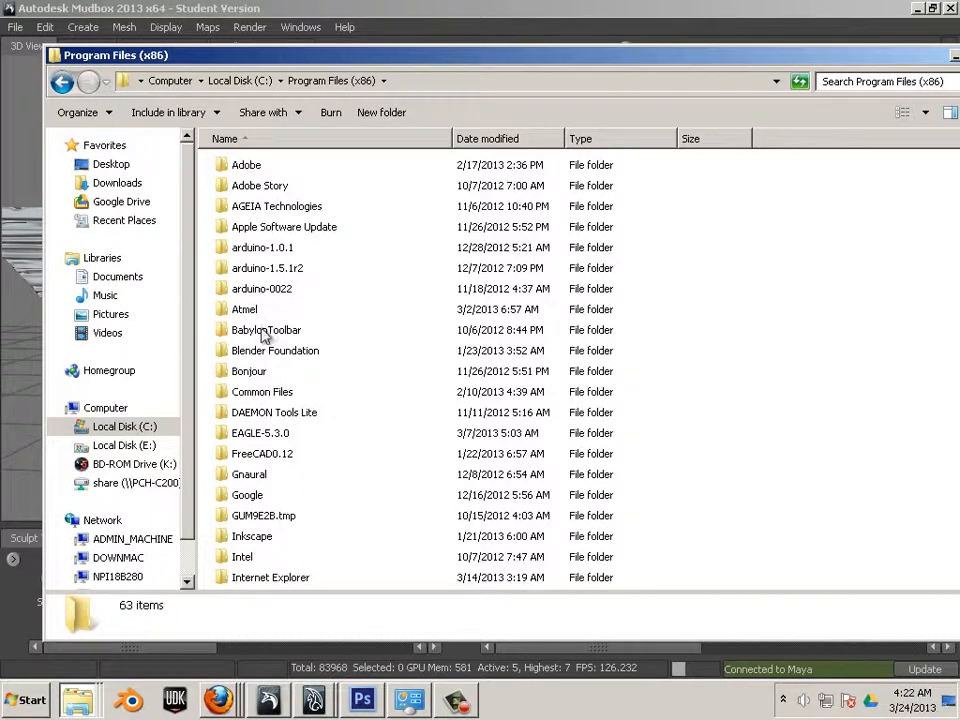
pyautogui.click(120, 427)
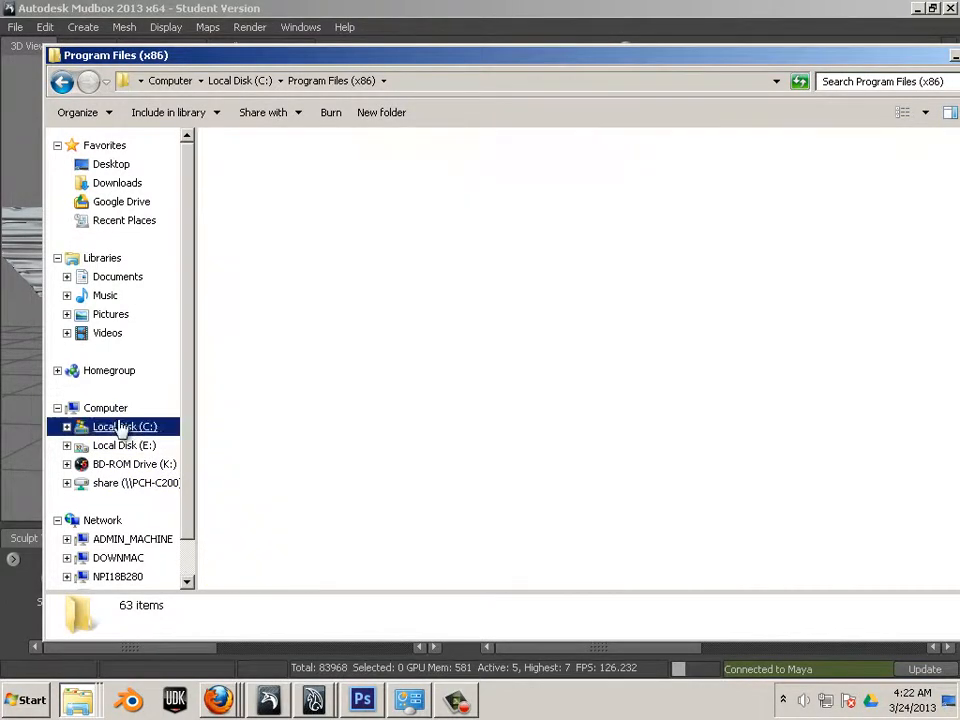
pyautogui.doubleClick(248, 345)
pyautogui.click(255, 206)
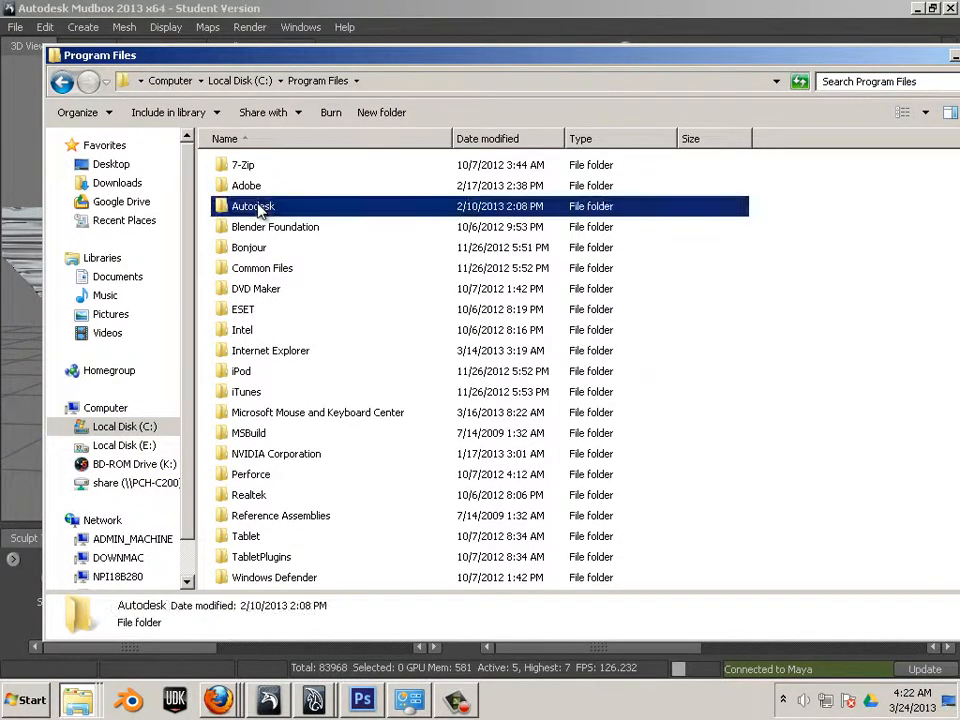
pyautogui.doubleClick(258, 207)
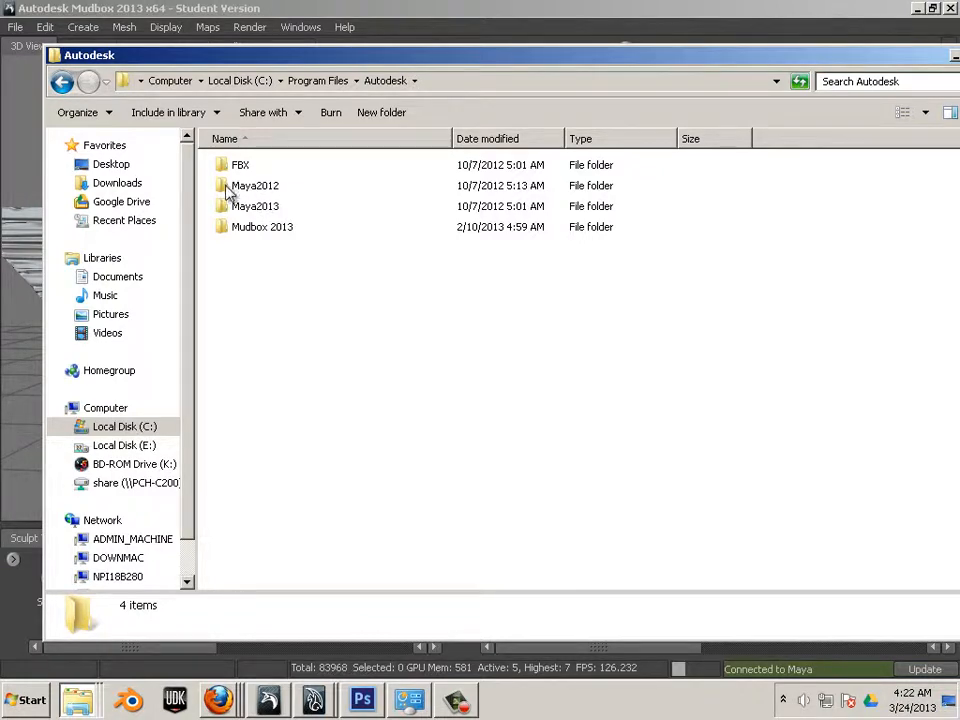
pyautogui.doubleClick(258, 227)
pyautogui.scroll(-6, 320, 300)
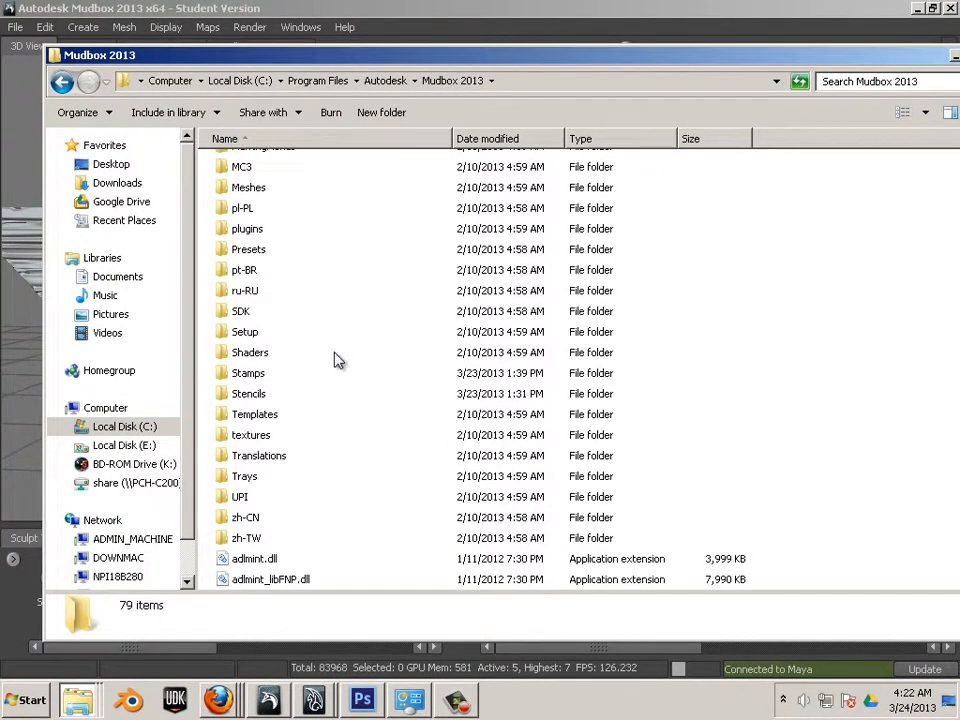
pyautogui.doubleClick(252, 377)
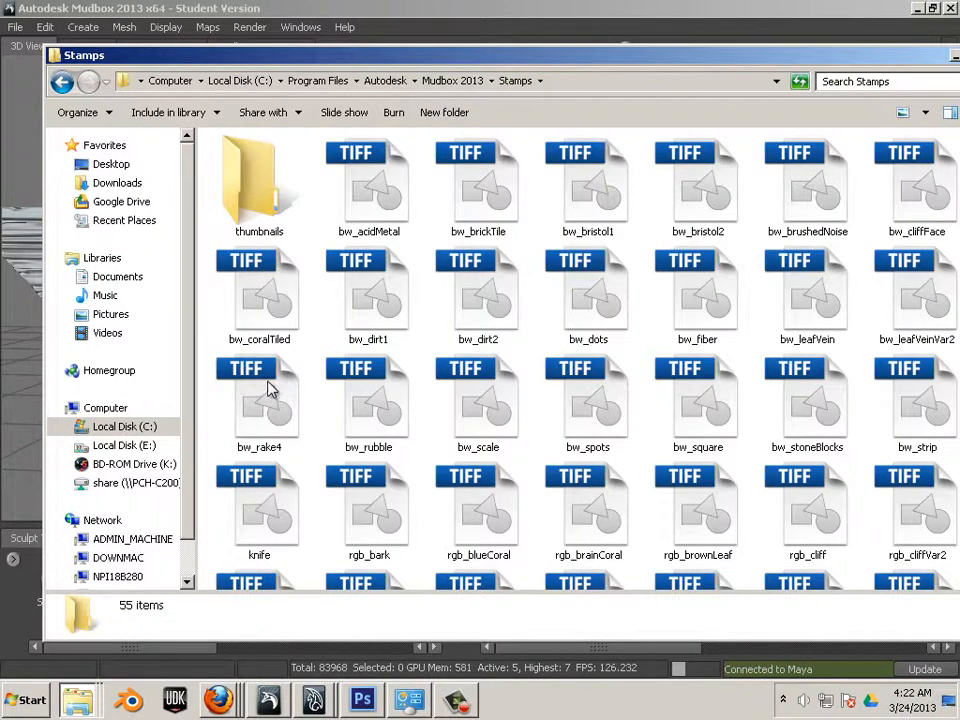
# Open the bw_dirt1 stamp image in Photoshop, dismissing the file-opening dialog still pending there
pyautogui.click(365, 300)
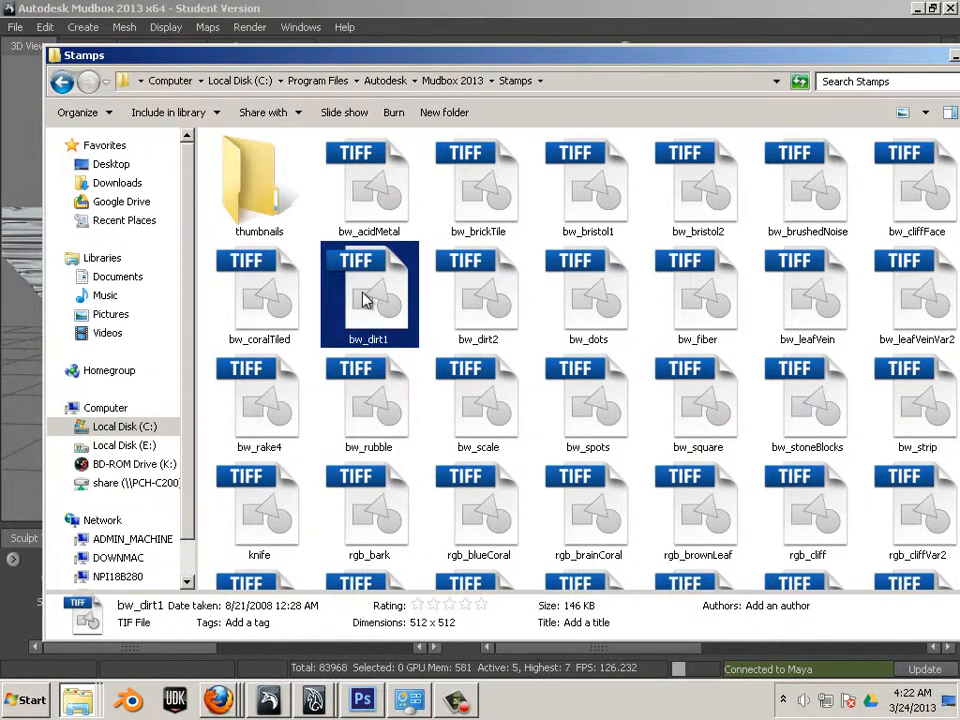
pyautogui.rightClick(365, 300)
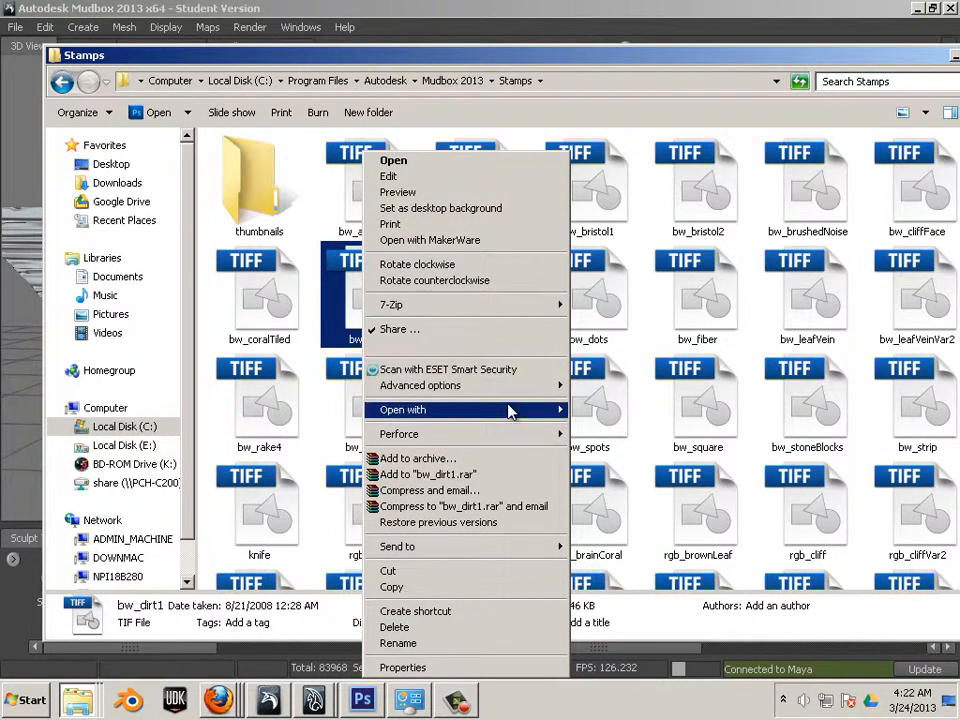
pyautogui.moveTo(508, 410)
pyautogui.click(590, 426)
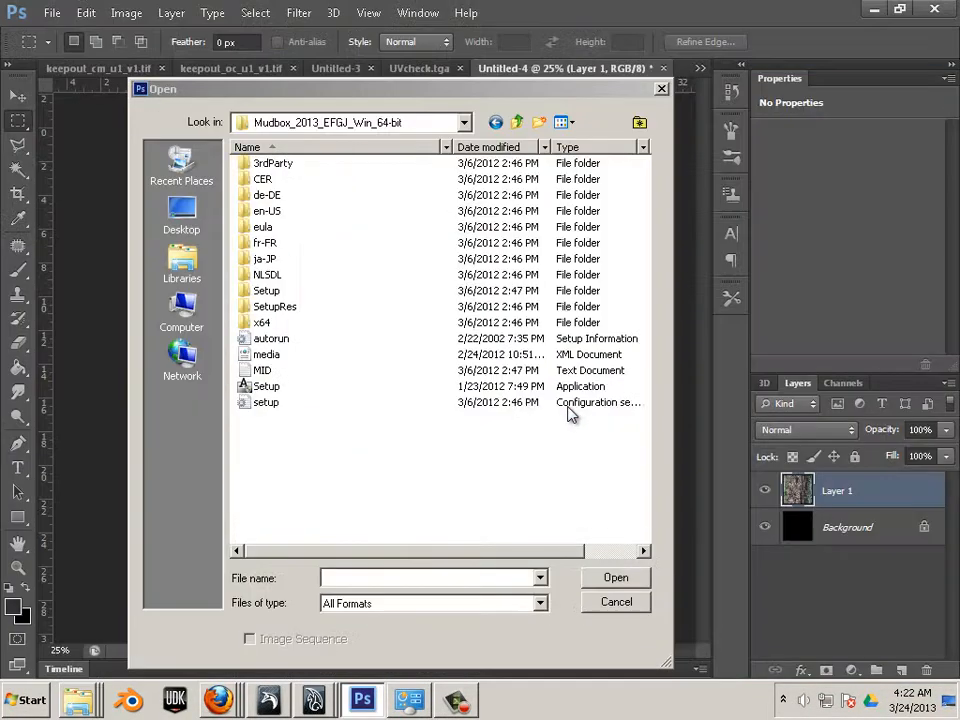
pyautogui.click(615, 601)
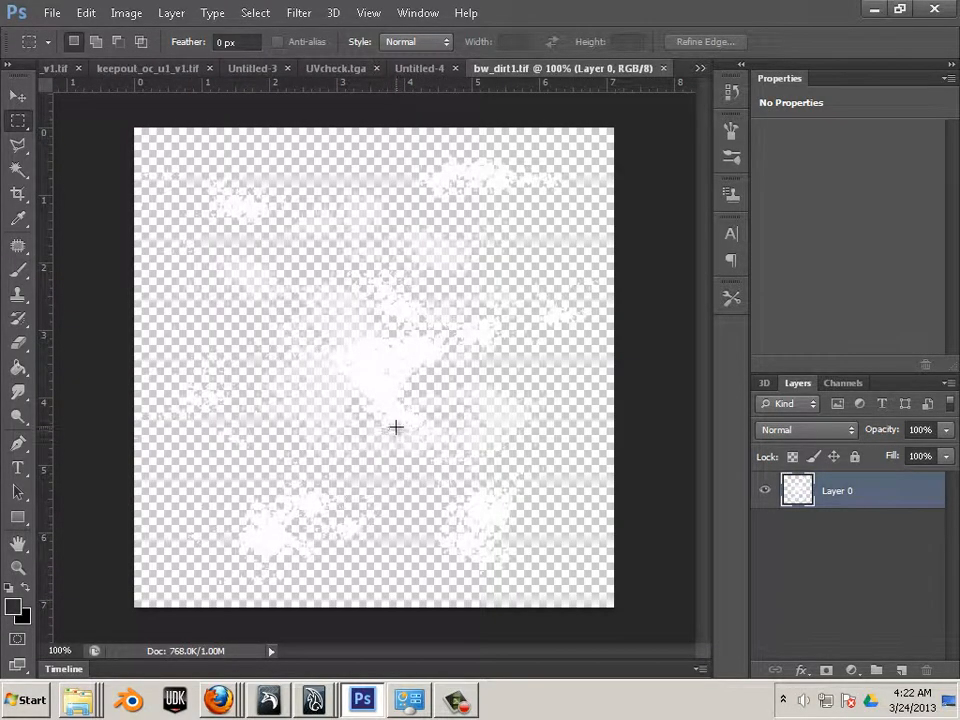
# Return to the Stamps folder and open the bw_rubble stamp image in Photoshop
pyautogui.hotkey('alt', 'Tab')
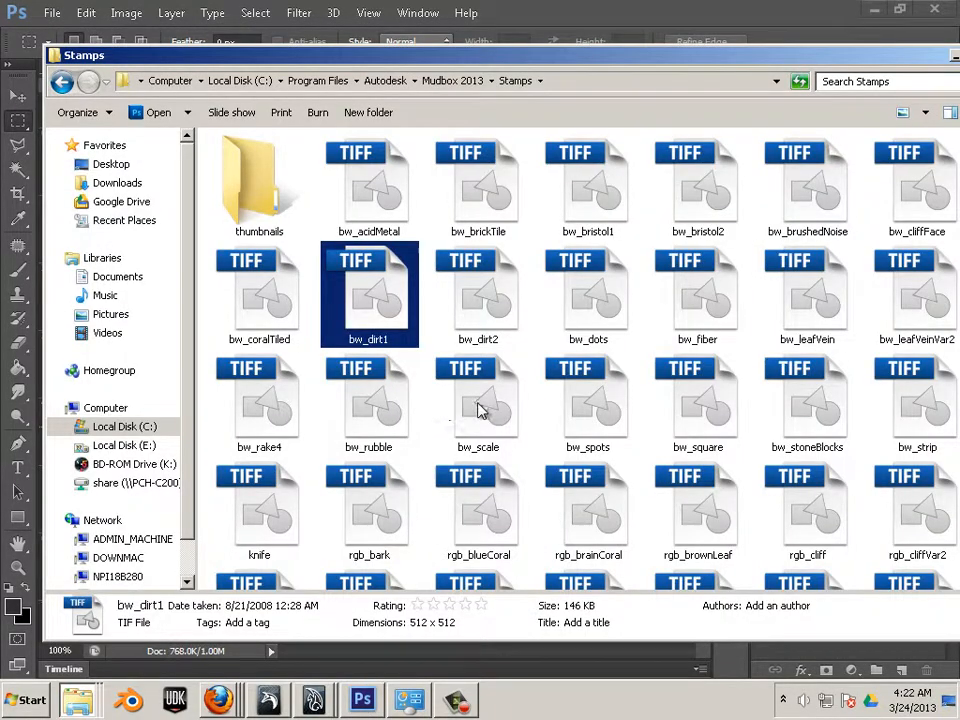
pyautogui.click(478, 405)
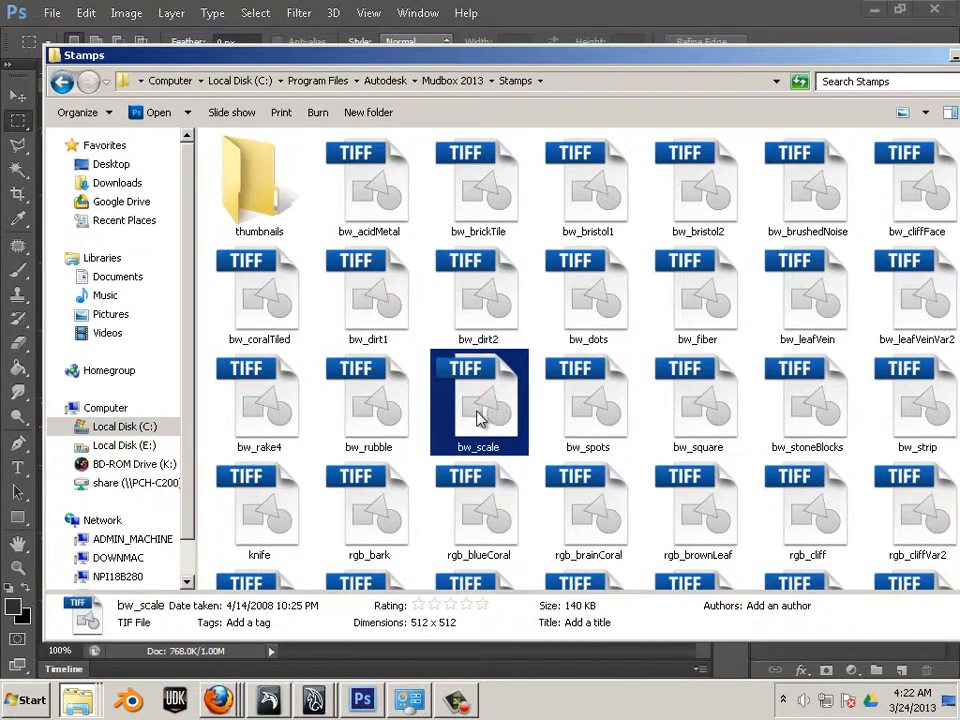
pyautogui.click(372, 420)
pyautogui.rightClick(372, 420)
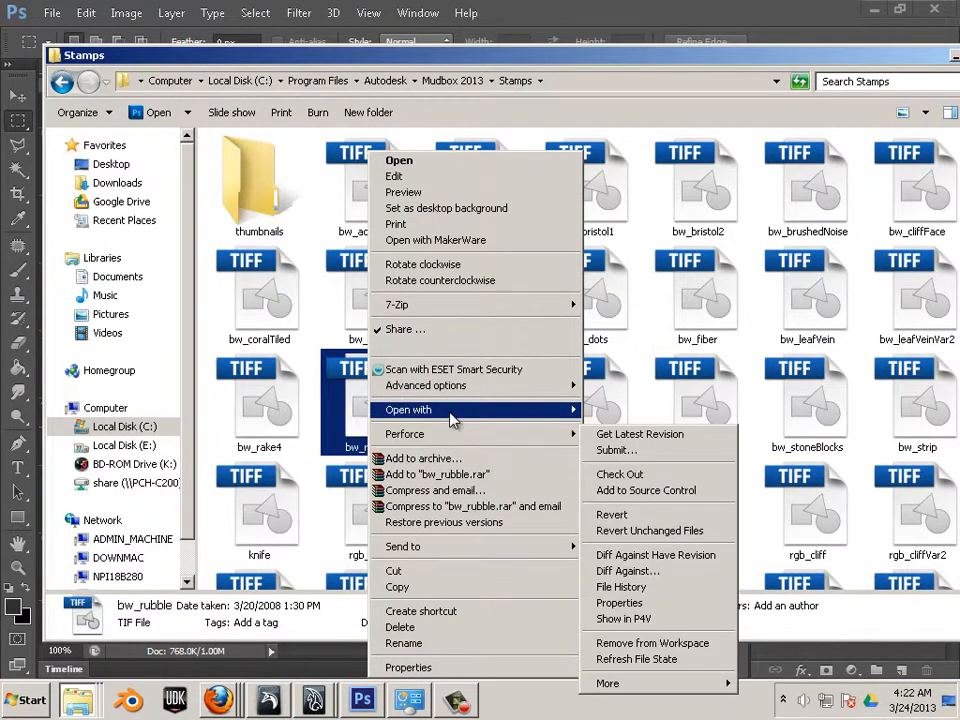
pyautogui.moveTo(450, 409)
pyautogui.click(600, 427)
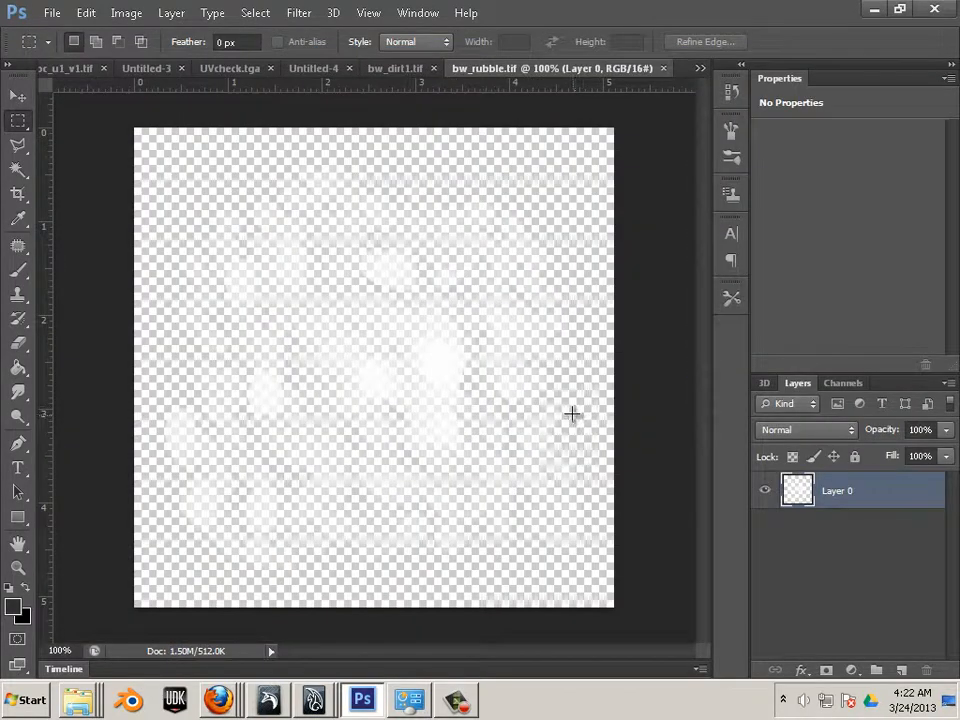
# Go through the open documents, including bw_dirt1.tif and UVcheck.tga, and return to the wood texture in Untitled-4
pyautogui.click(390, 72)
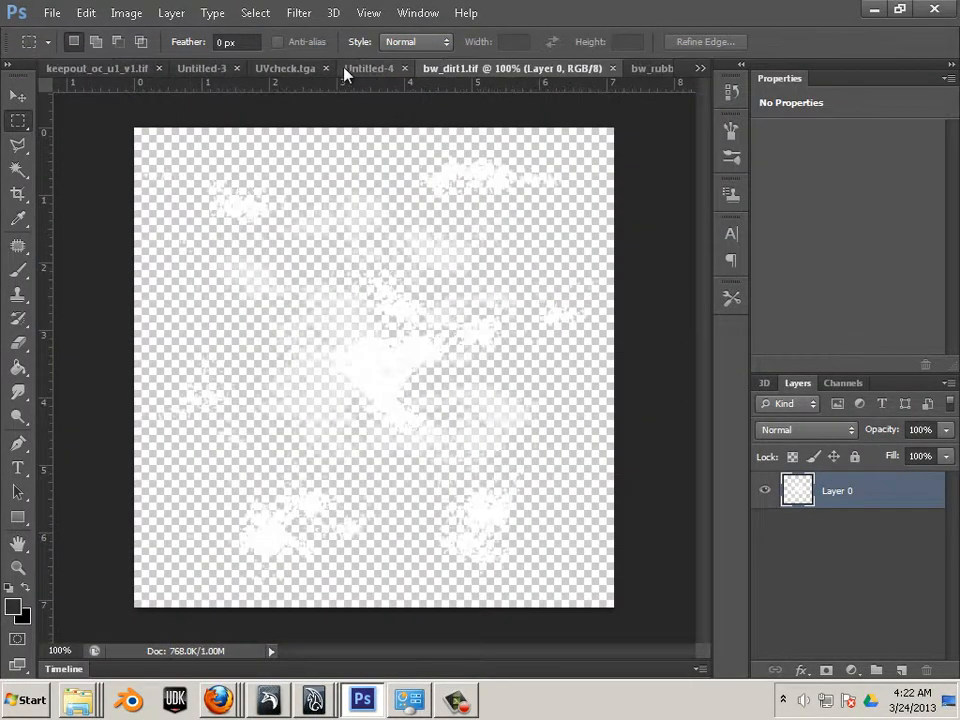
pyautogui.click(305, 70)
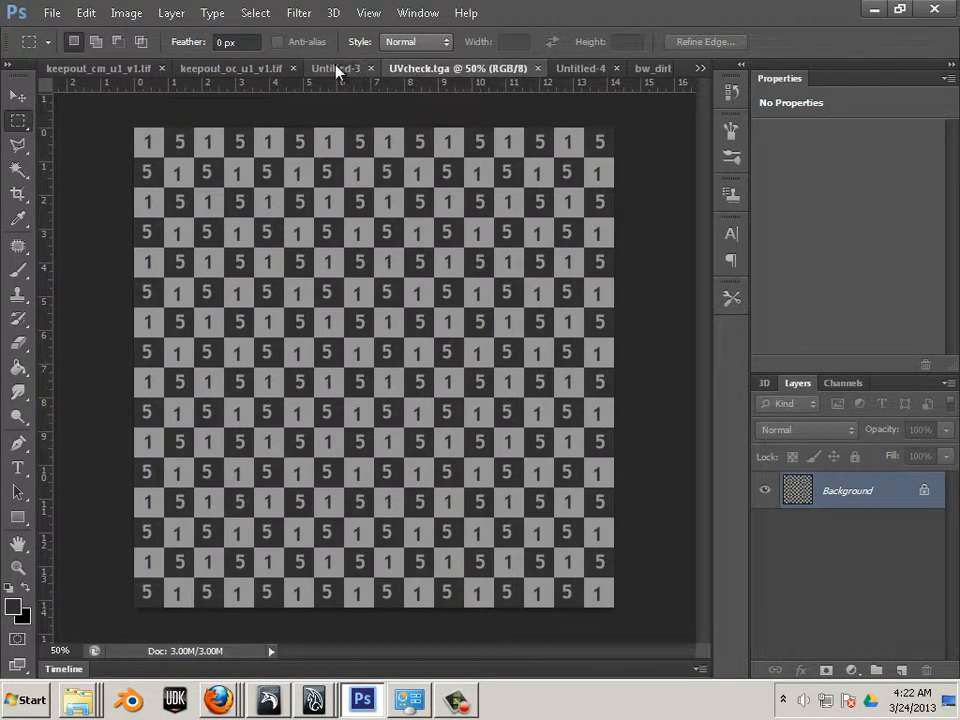
pyautogui.click(337, 70)
pyautogui.click(519, 72)
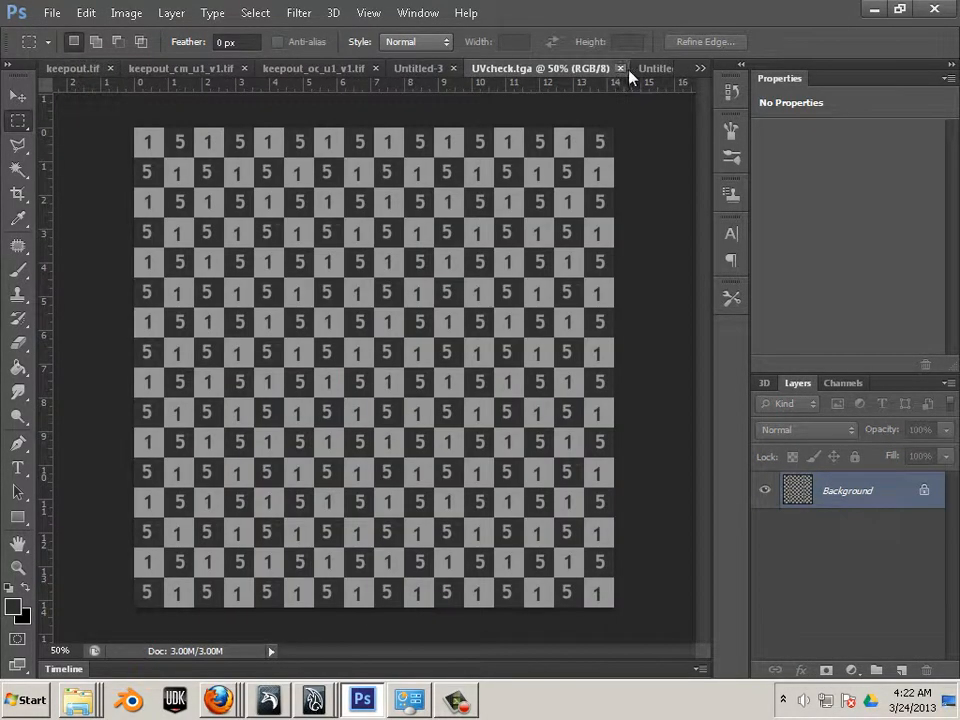
pyautogui.click(656, 69)
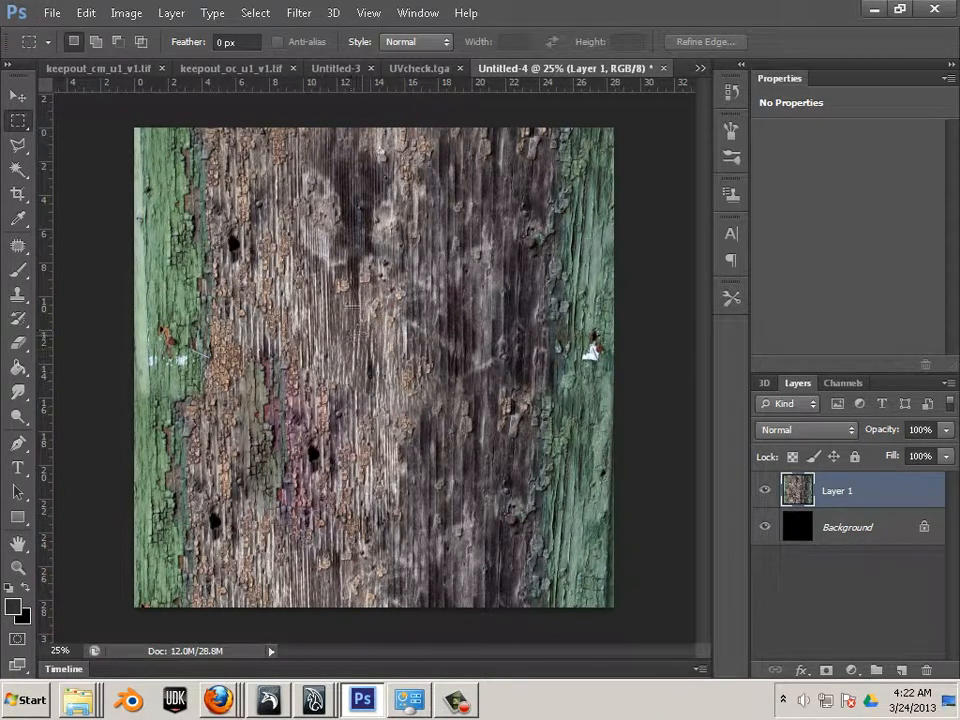
# Convert the wood on Layer 1 to pure black and white with a Threshold adjustment at level 80
pyautogui.click(128, 13)
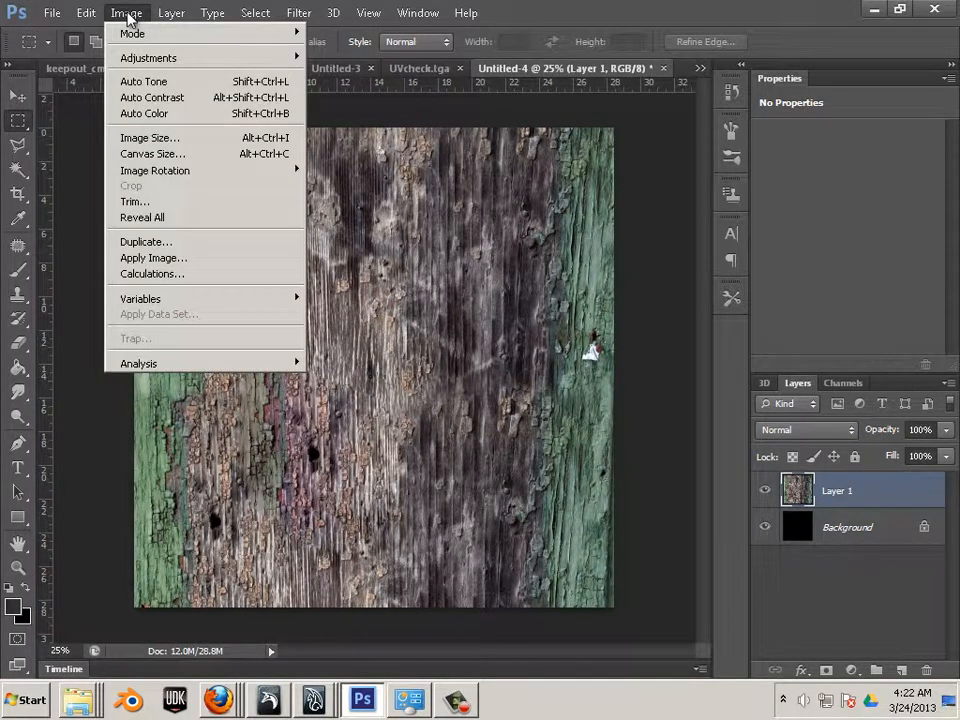
pyautogui.moveTo(173, 62)
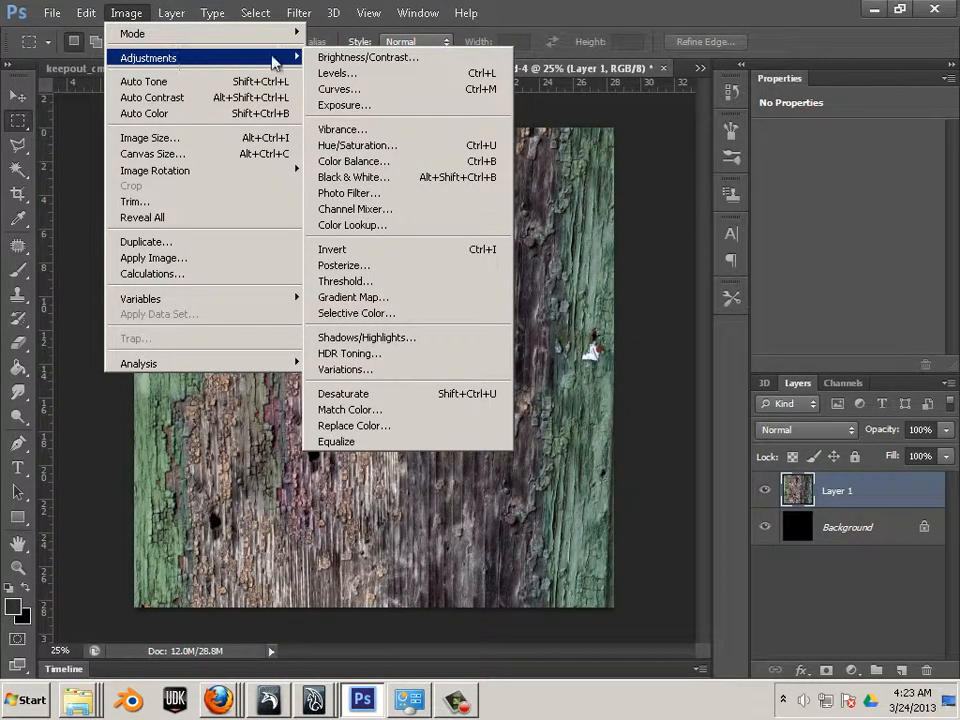
pyautogui.click(422, 284)
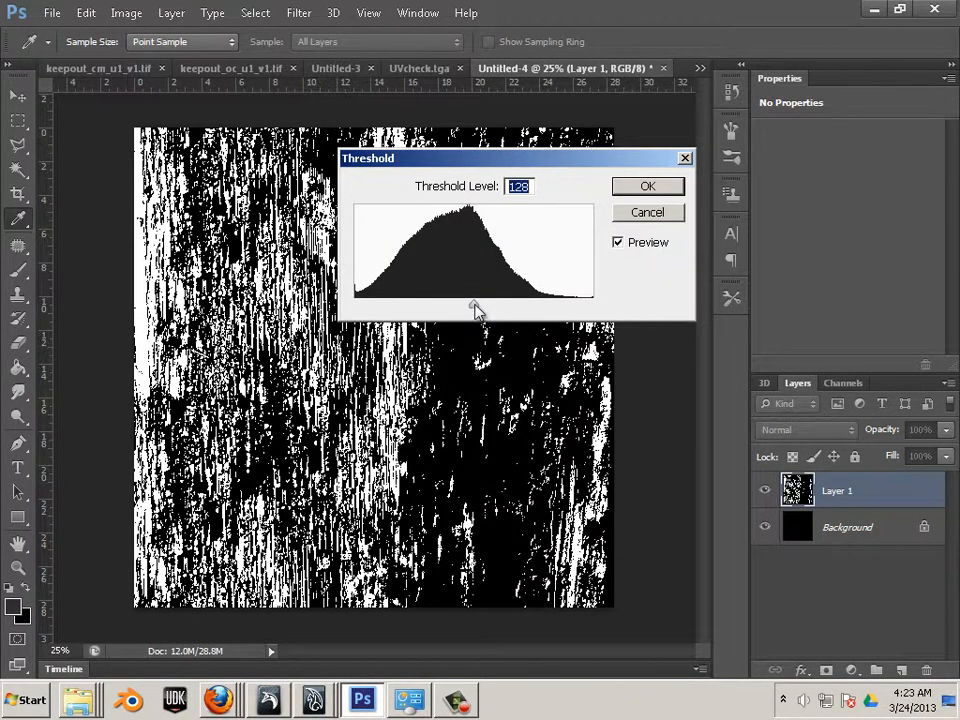
pyautogui.moveTo(475, 310); pyautogui.dragTo(433, 310)
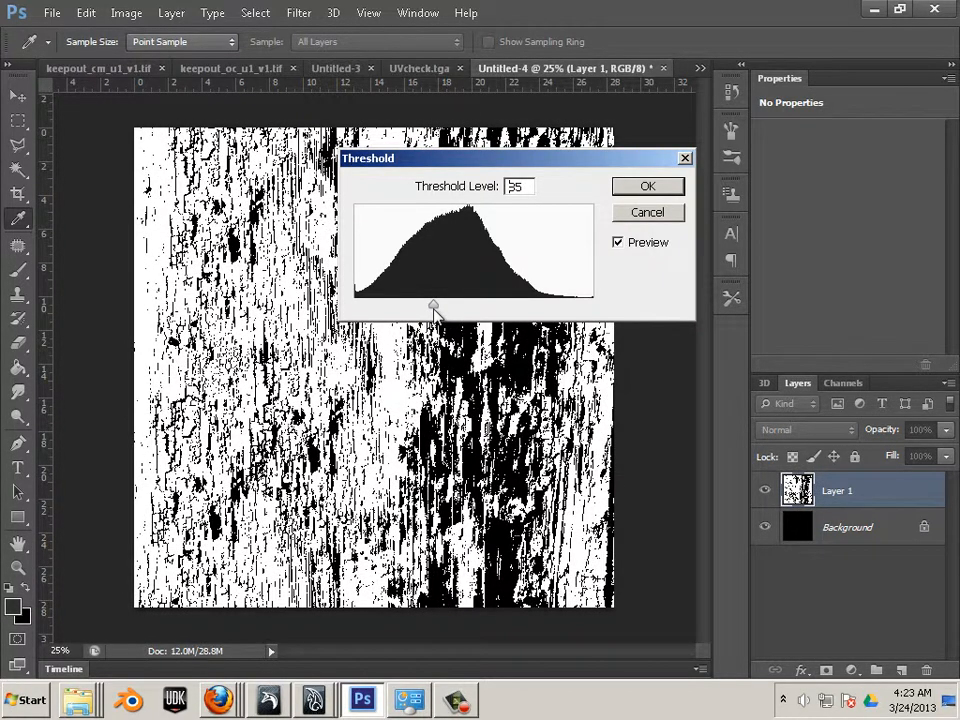
pyautogui.moveTo(433, 310); pyautogui.dragTo(429, 311)
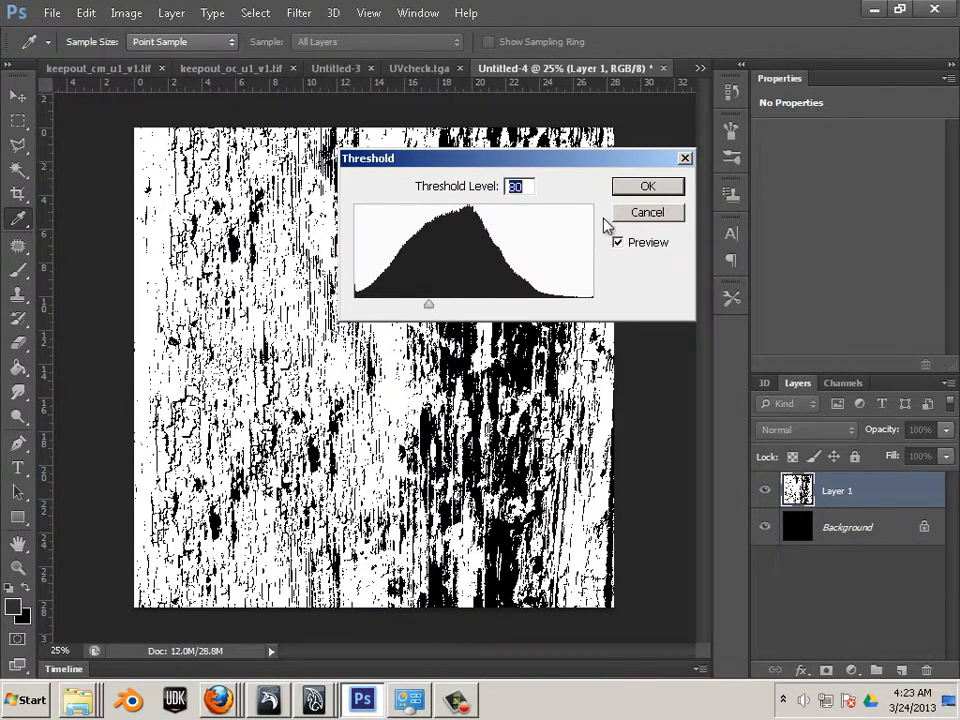
pyautogui.click(648, 188)
# Switch from the rectangular selection tool to the Elliptical Marquee tool
pyautogui.press('m')
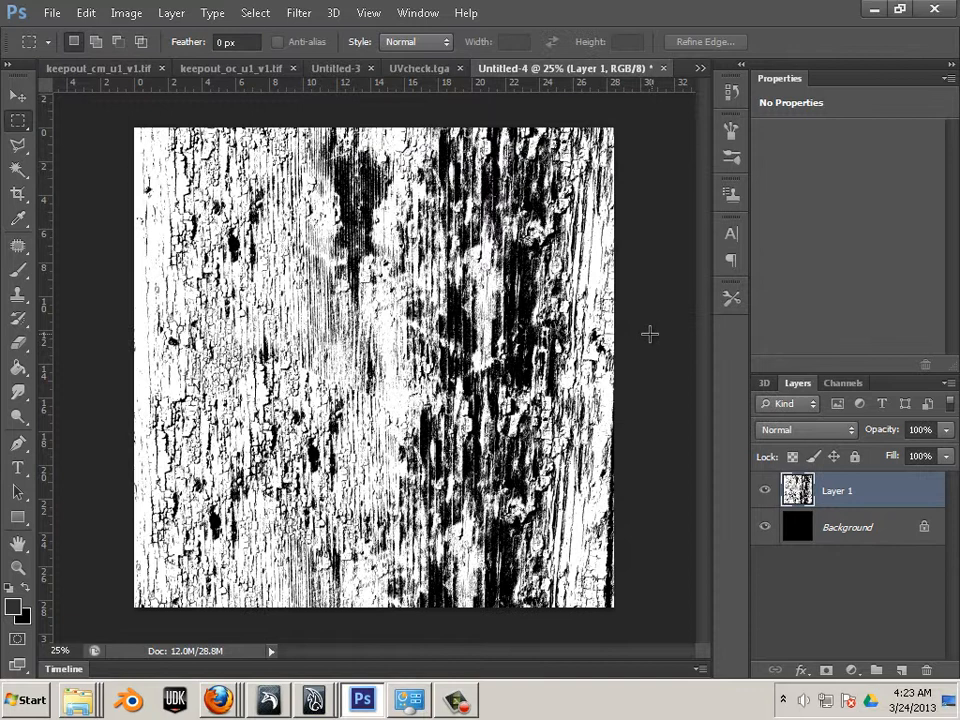
pyautogui.rightClick(22, 122)
pyautogui.click(107, 142)
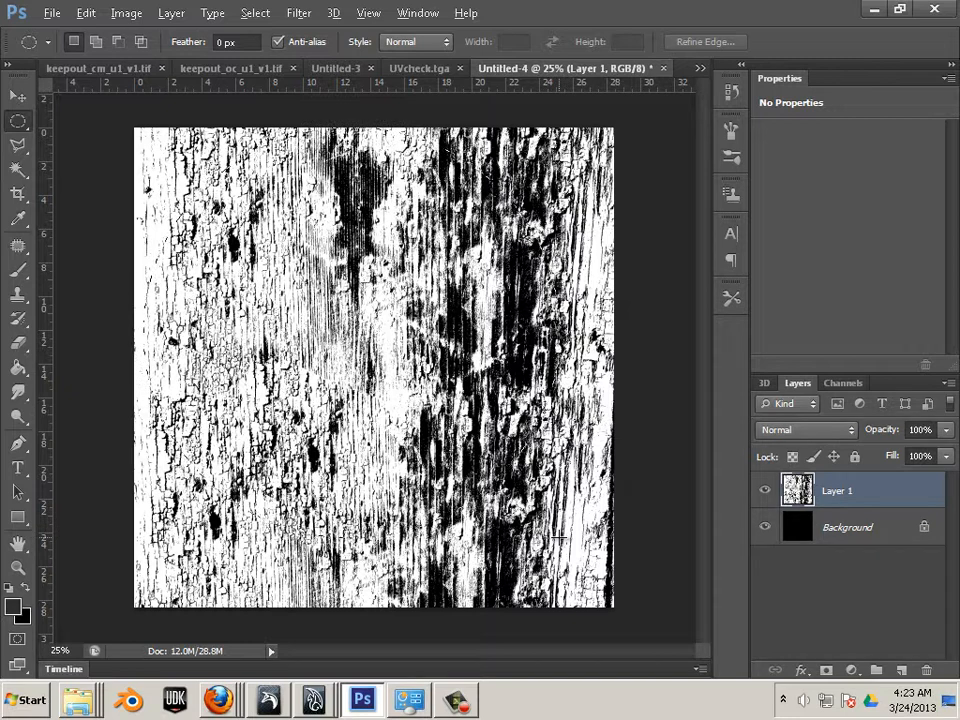
pyautogui.moveTo(351, 333); pyautogui.dragTo(559, 538)
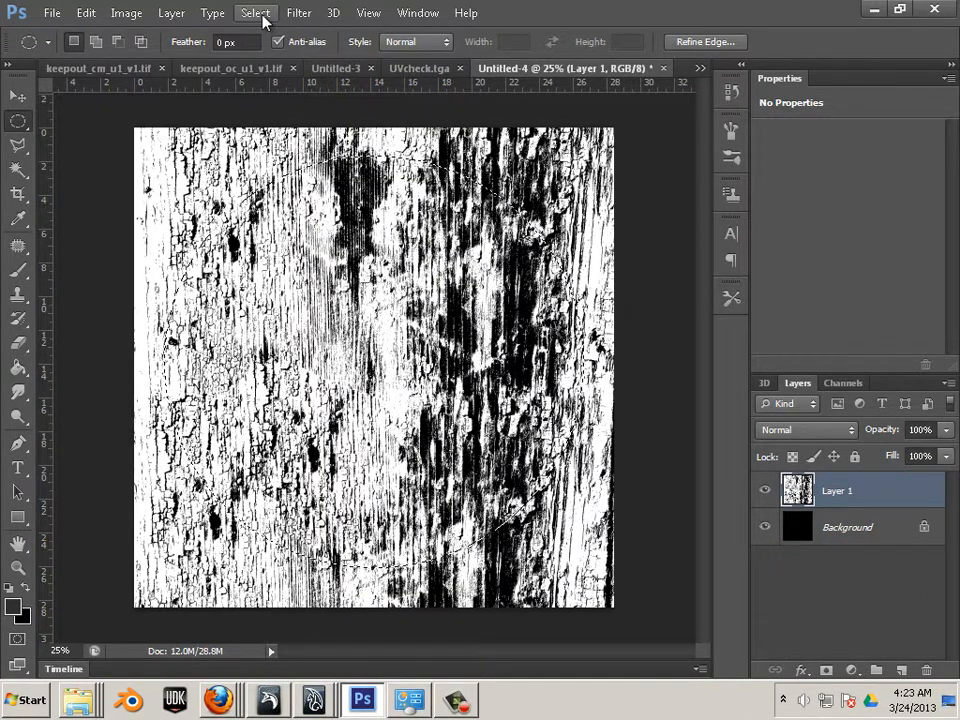
pyautogui.click(343, 337)
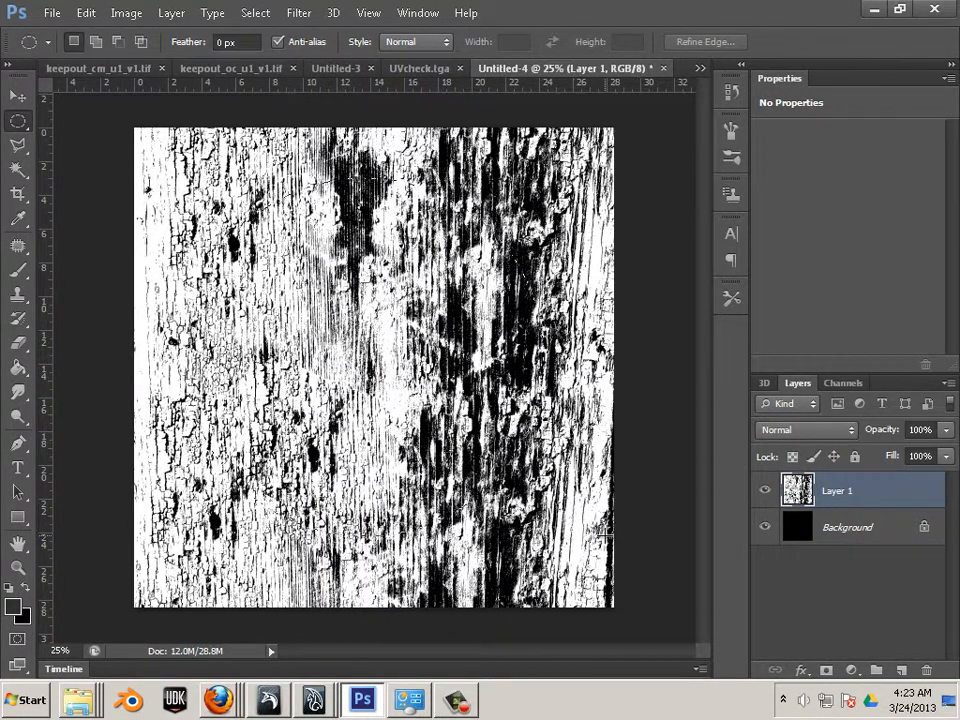
pyautogui.moveTo(606, 535); pyautogui.dragTo(606, 535)
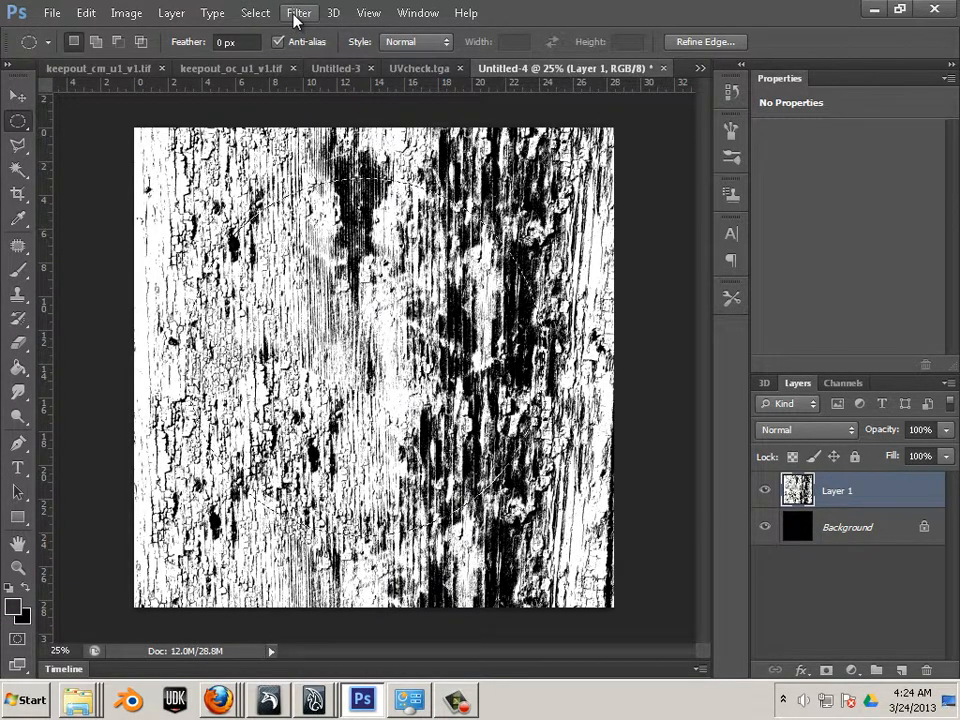
pyautogui.click(281, 251)
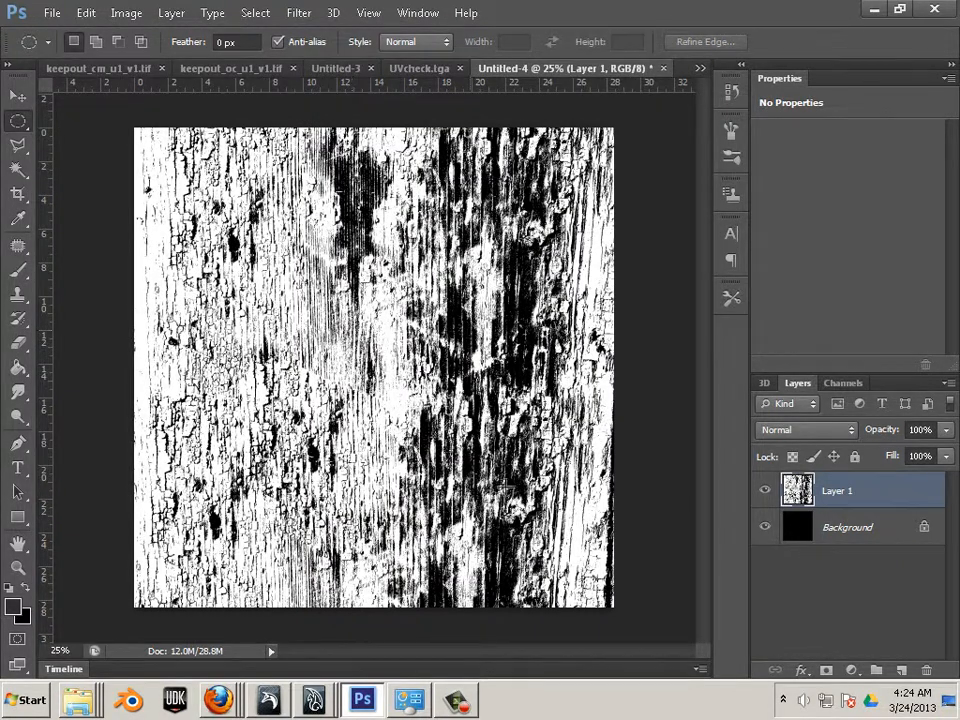
# Select a large circle centred on the canvas, and delete everything outside it from Layer 1 using the inverse selection
pyautogui.moveTo(508, 487); pyautogui.dragTo(571, 536)
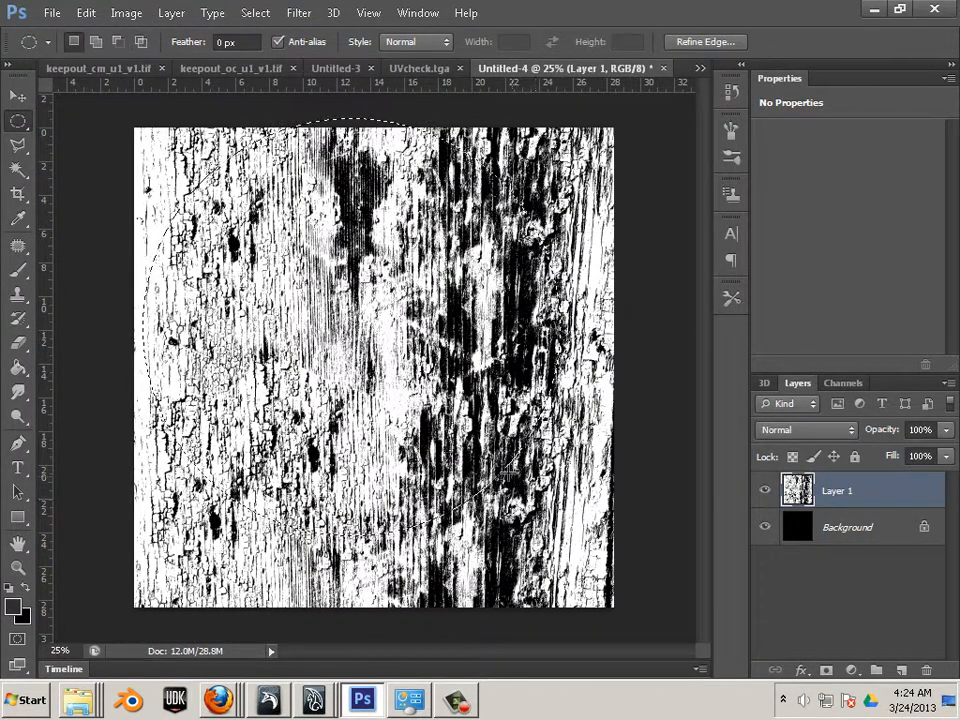
pyautogui.moveTo(506, 467); pyautogui.dragTo(517, 502)
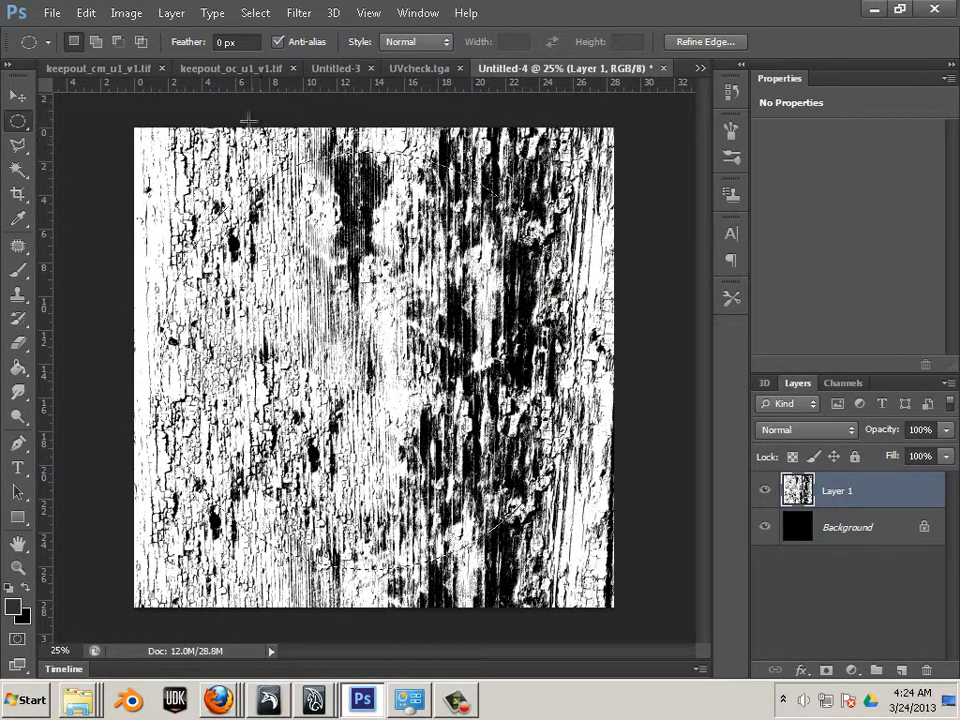
pyautogui.click(254, 13)
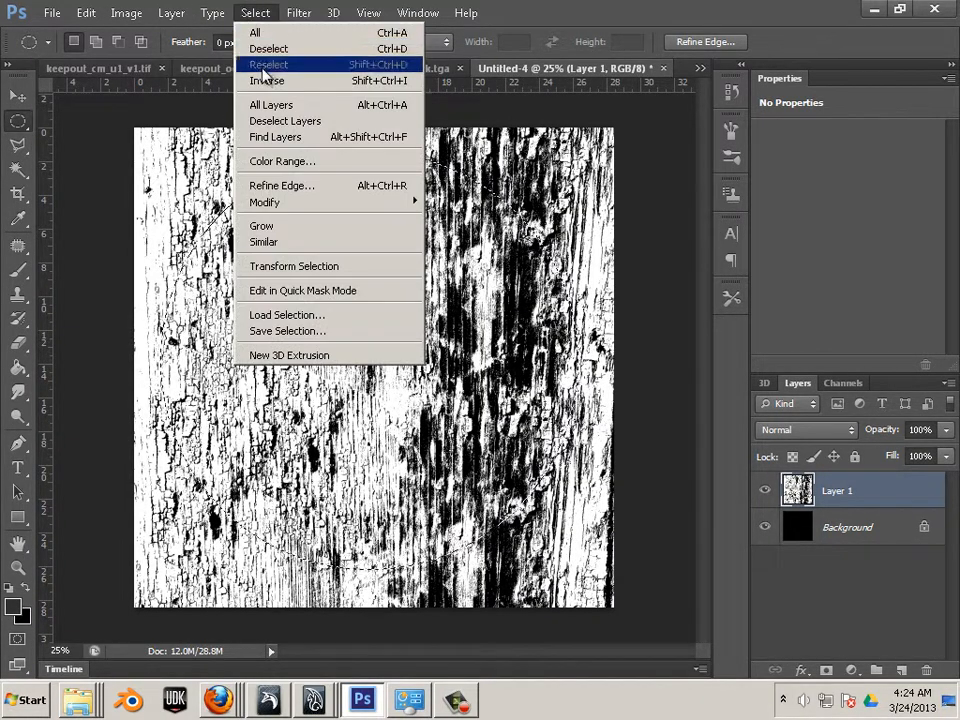
pyautogui.click(266, 80)
pyautogui.press('Delete')
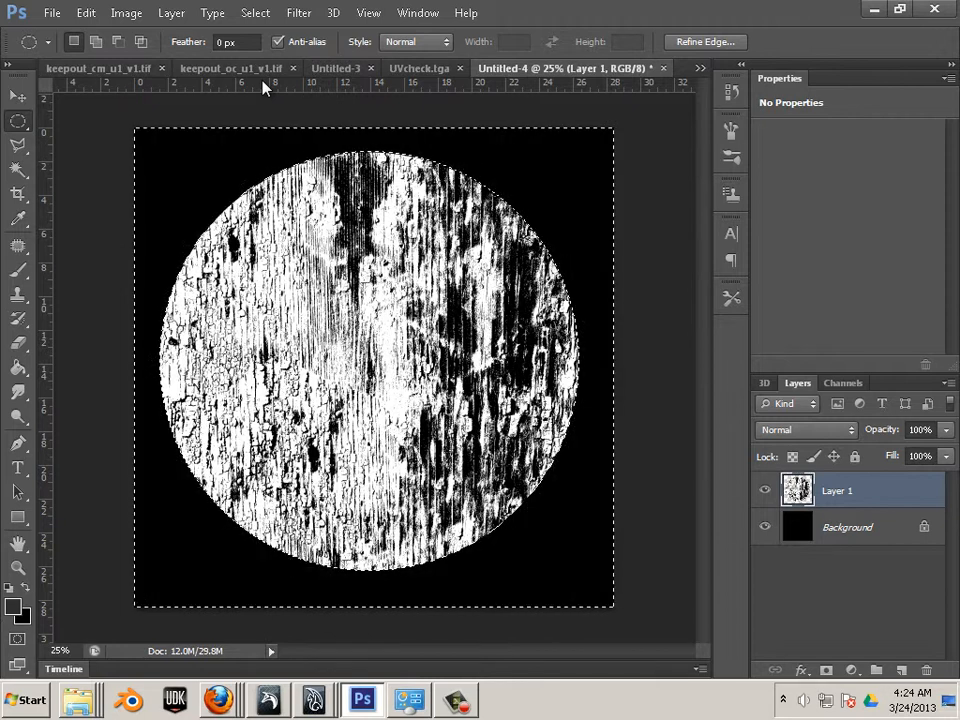
# Deselect the area around the wood circle and delete the black Background layer, leaving only Layer 1
pyautogui.click(255, 13)
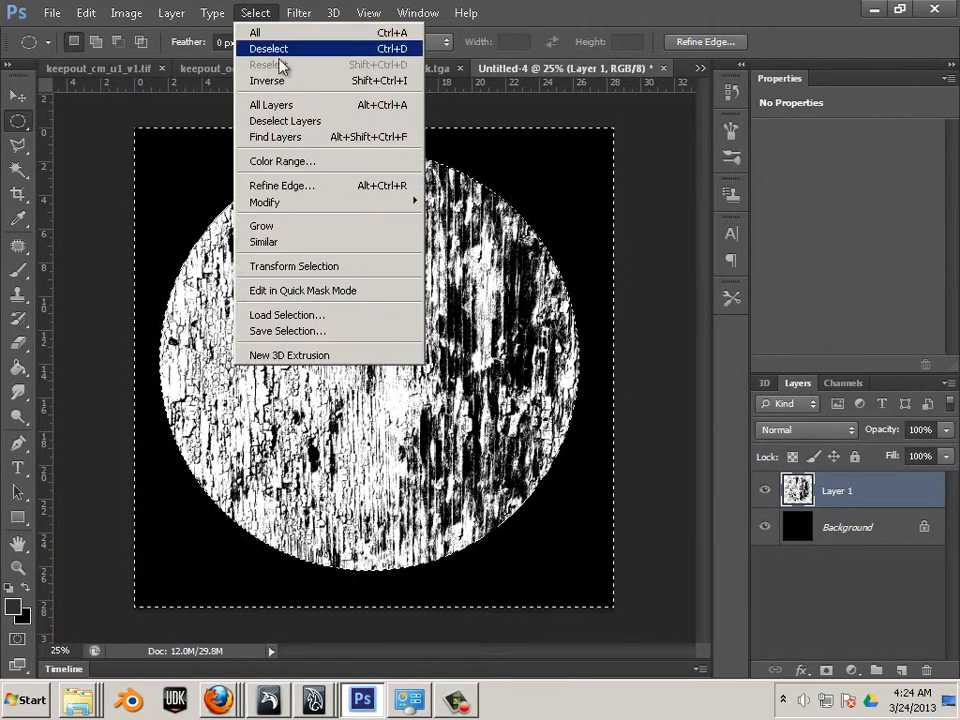
pyautogui.click(270, 48)
pyautogui.click(860, 538)
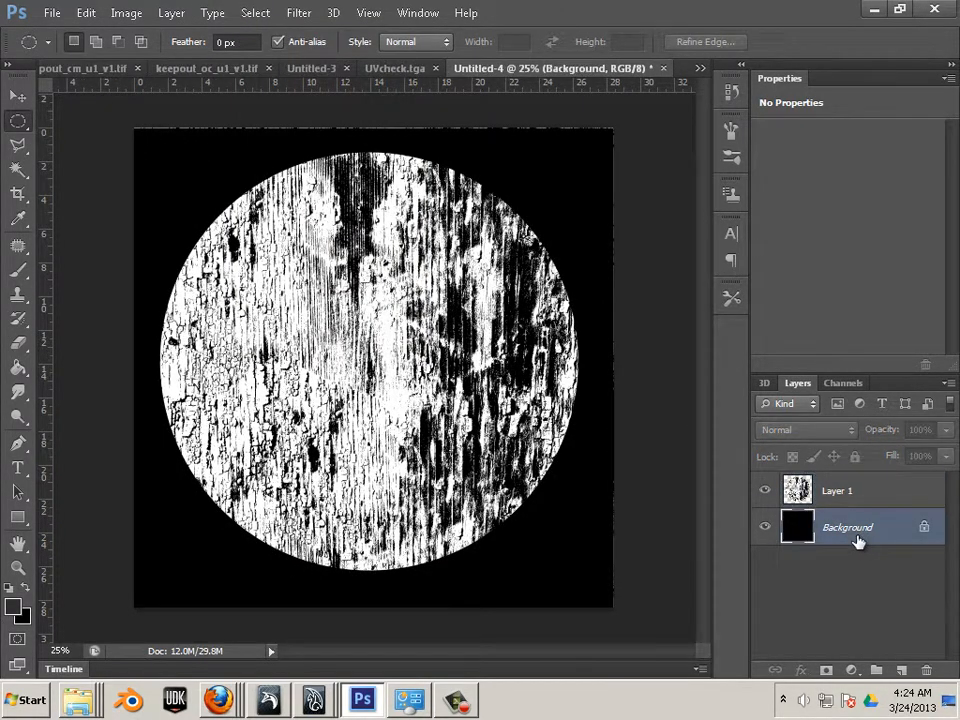
pyautogui.moveTo(845, 524); pyautogui.dragTo(898, 610)
pyautogui.moveTo(920, 670); pyautogui.dragTo(924, 670)
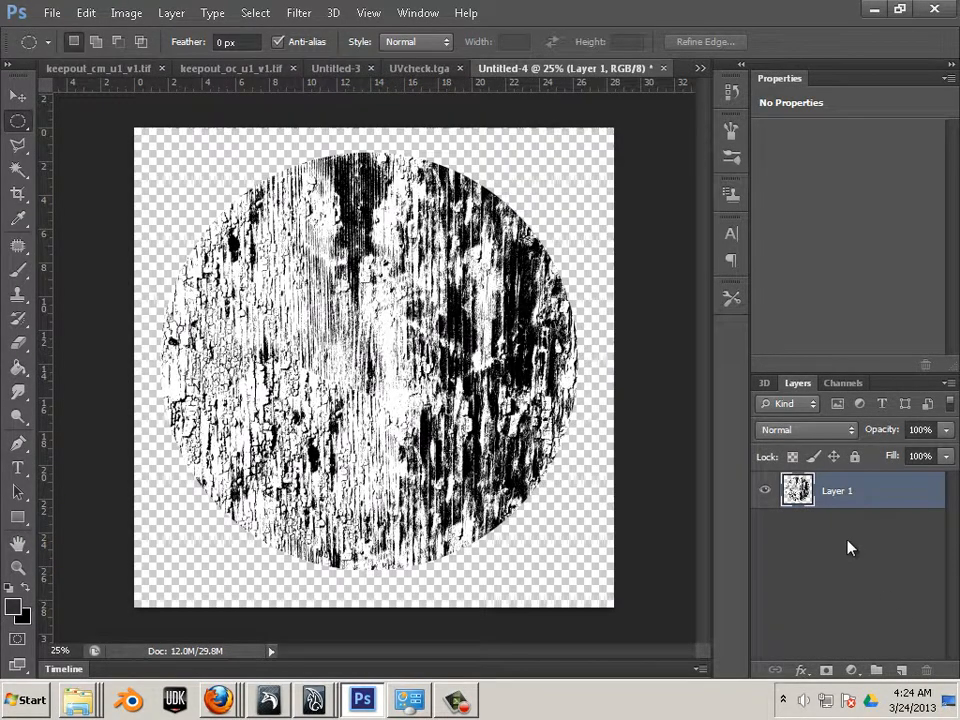
# Roughen the whole rim of the wood circle on Layer 1 with the irregular Eraser brush at size 300
pyautogui.click(18, 342)
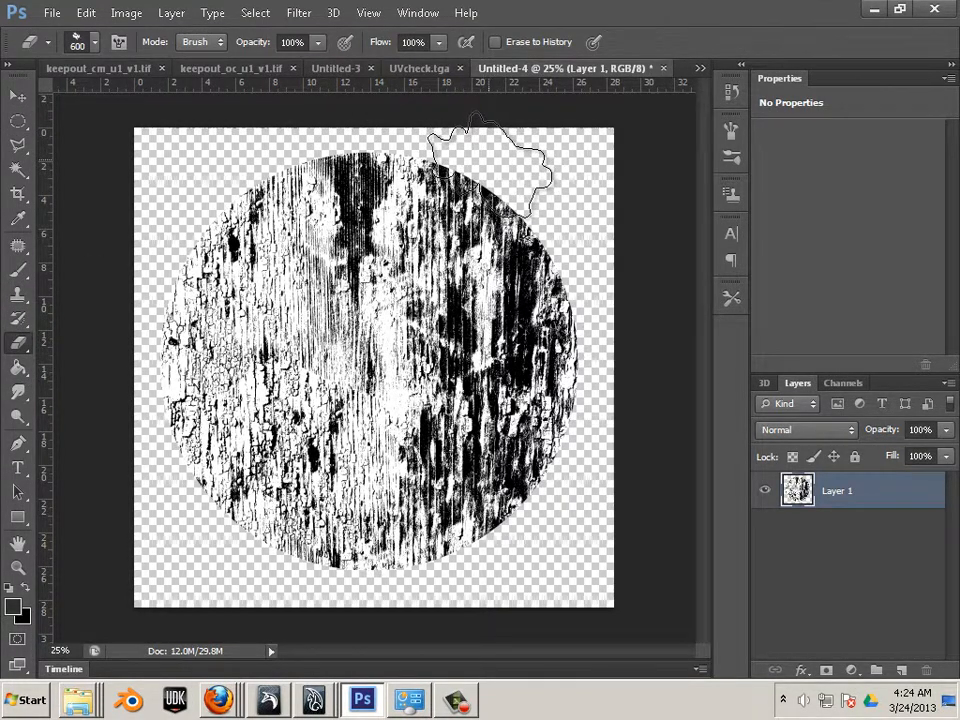
pyautogui.press('[')
pyautogui.press('[')
pyautogui.press('[')
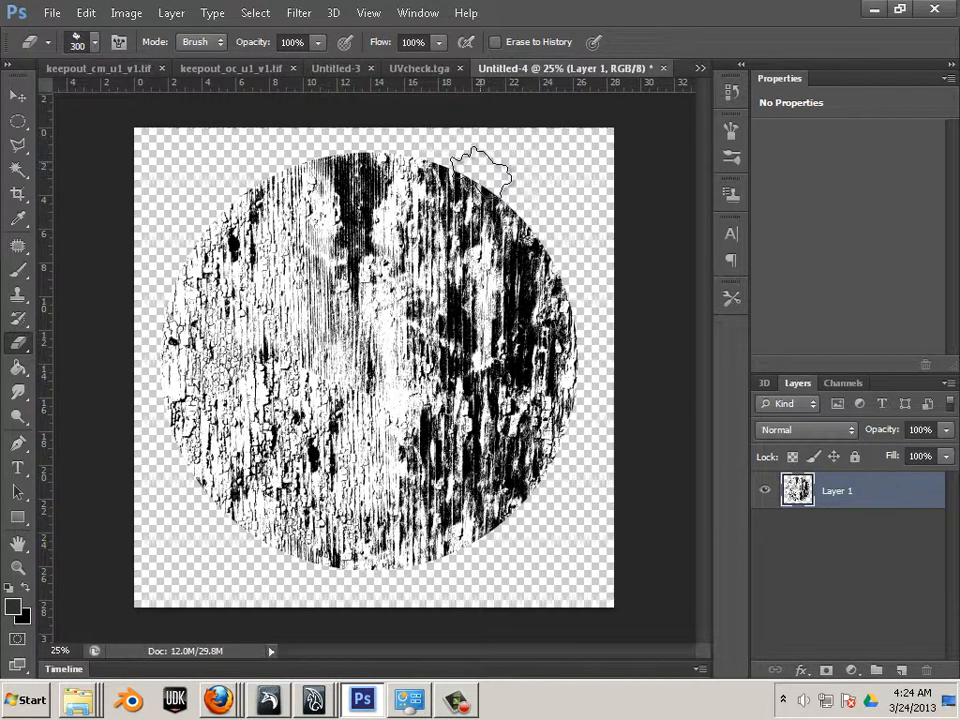
pyautogui.moveTo(485, 170)
pyautogui.mouseDown()
pyautogui.moveTo(524, 183)
pyautogui.moveTo(579, 250)
pyautogui.moveTo(567, 246)
pyautogui.moveTo(567, 262)
pyautogui.moveTo(585, 313)
pyautogui.moveTo(592, 425)
pyautogui.moveTo(577, 430)
pyautogui.moveTo(577, 457)
pyautogui.moveTo(536, 530)
pyautogui.mouseUp()
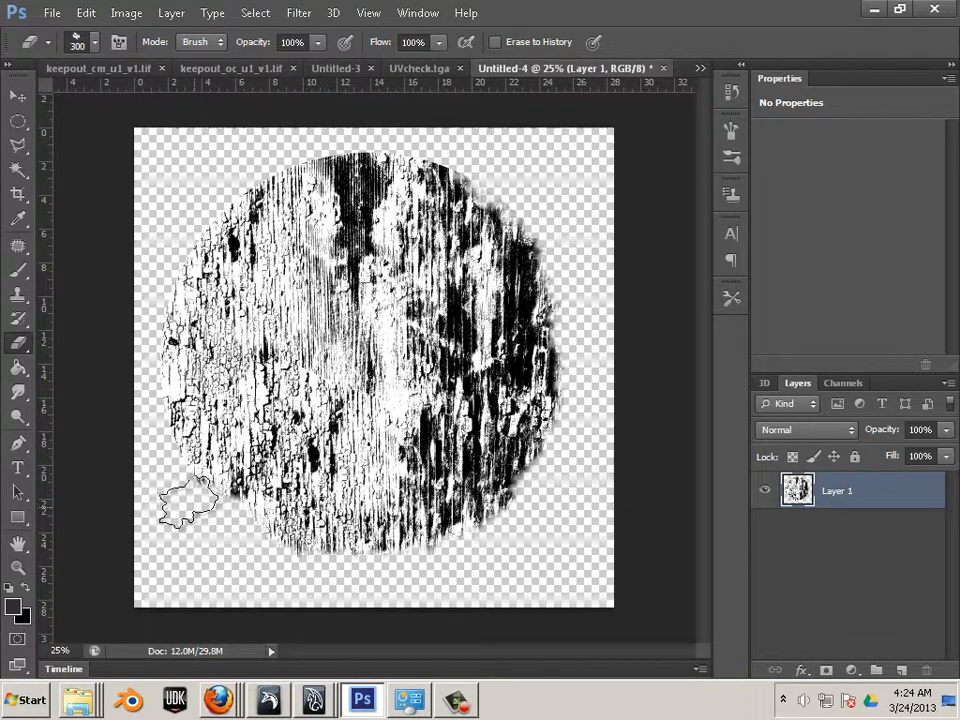
pyautogui.moveTo(180, 488)
pyautogui.mouseDown()
pyautogui.moveTo(158, 400)
pyautogui.moveTo(145, 395)
pyautogui.moveTo(167, 225)
pyautogui.moveTo(205, 222)
pyautogui.moveTo(236, 160)
pyautogui.moveTo(290, 135)
pyautogui.moveTo(405, 148)
pyautogui.moveTo(455, 26)
pyautogui.moveTo(519, 178)
pyautogui.moveTo(630, 358)
pyautogui.moveTo(583, 360)
pyautogui.mouseUp()
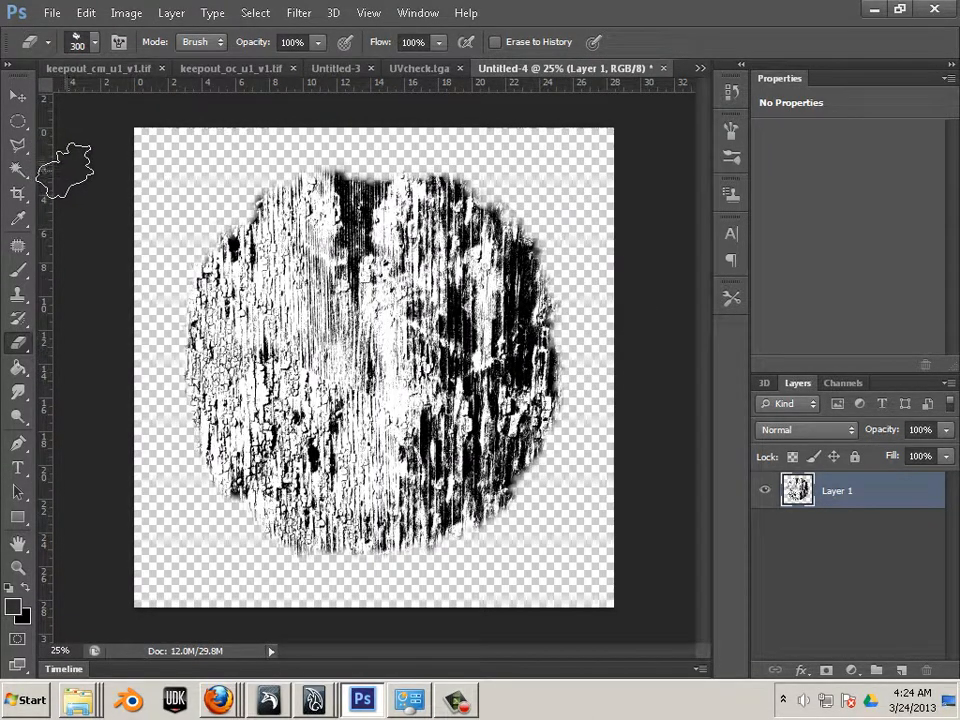
# Delete the black areas of the wood using a Color Range selection sampled from black with fuzziness 81, and clear the selection
pyautogui.click(259, 18)
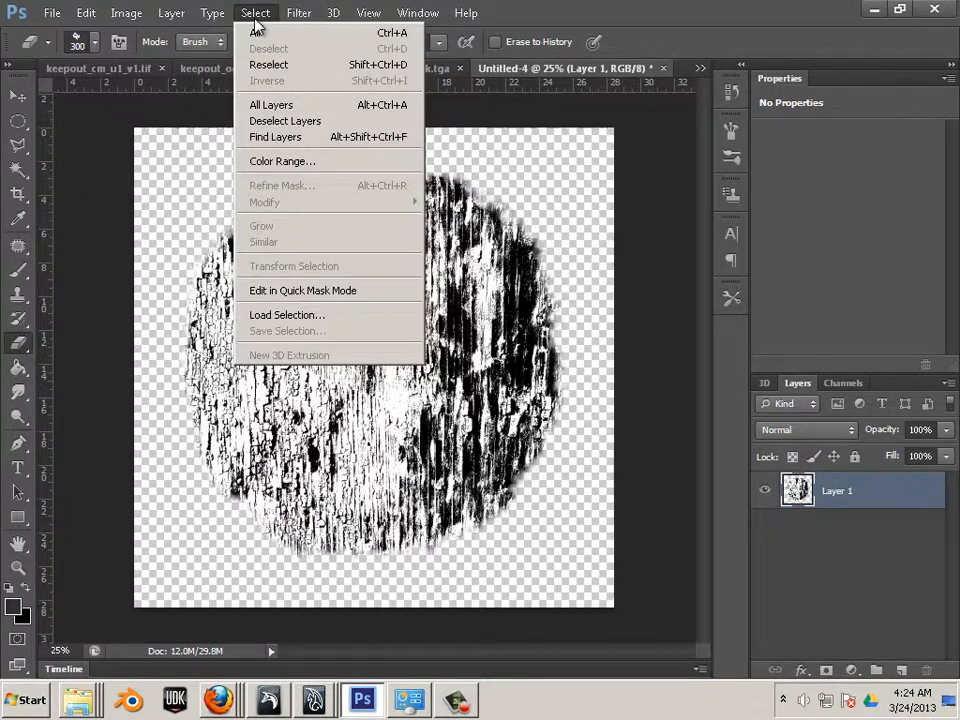
pyautogui.click(283, 161)
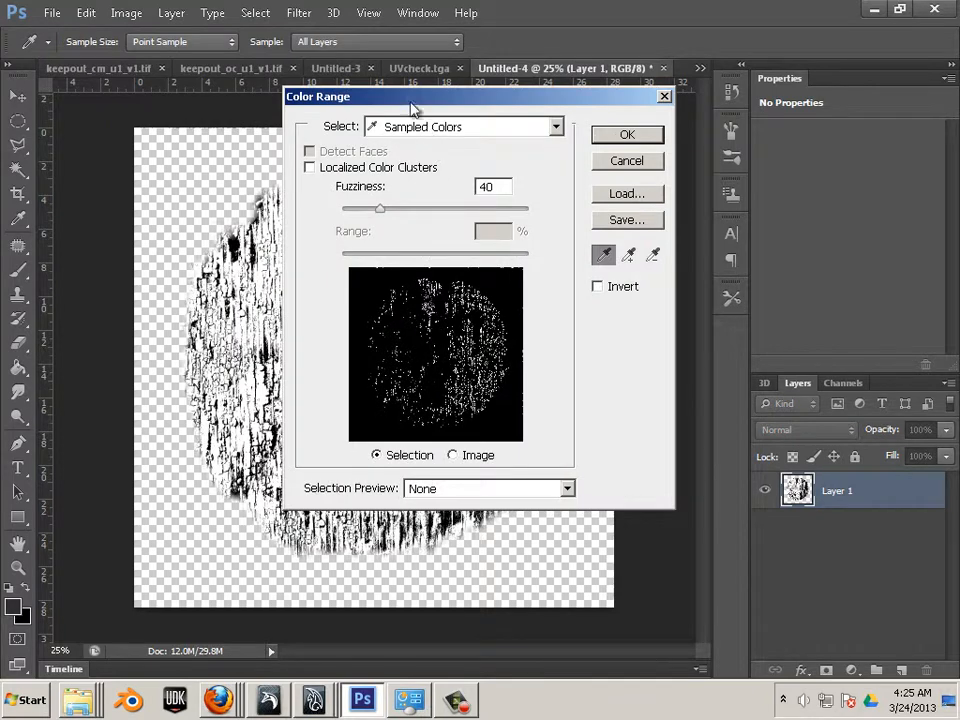
pyautogui.moveTo(412, 108); pyautogui.dragTo(590, 150)
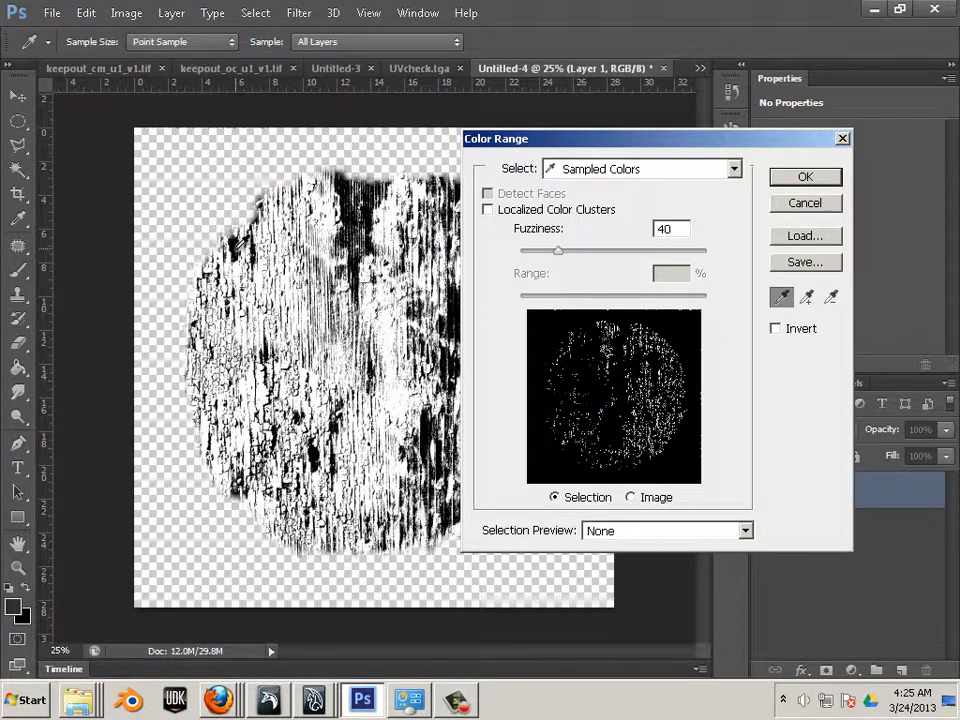
pyautogui.click(235, 246)
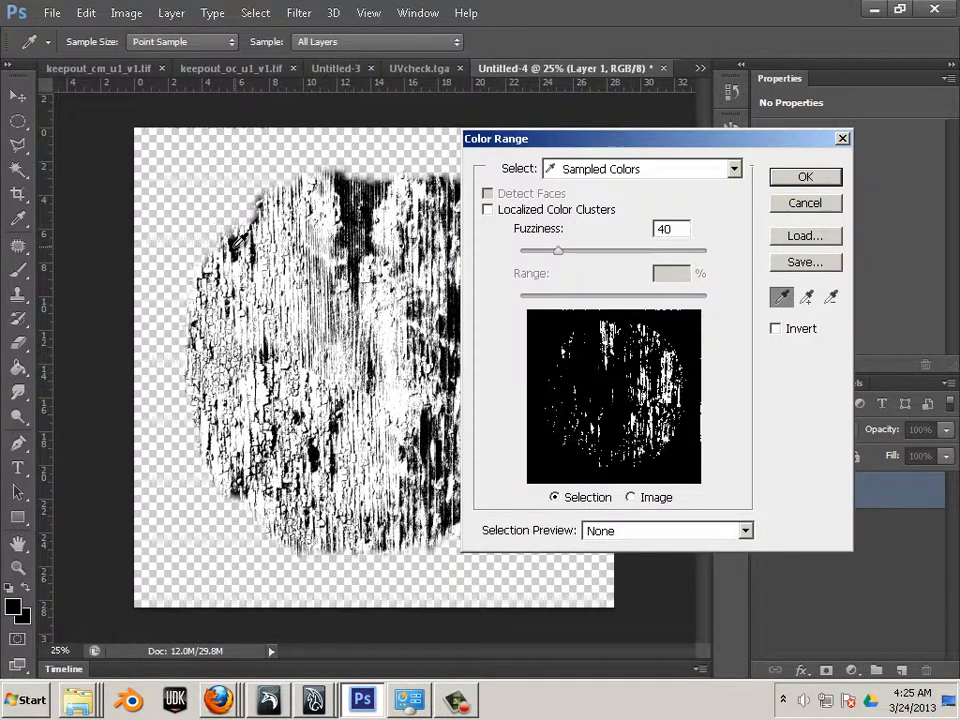
pyautogui.moveTo(556, 251); pyautogui.dragTo(598, 278)
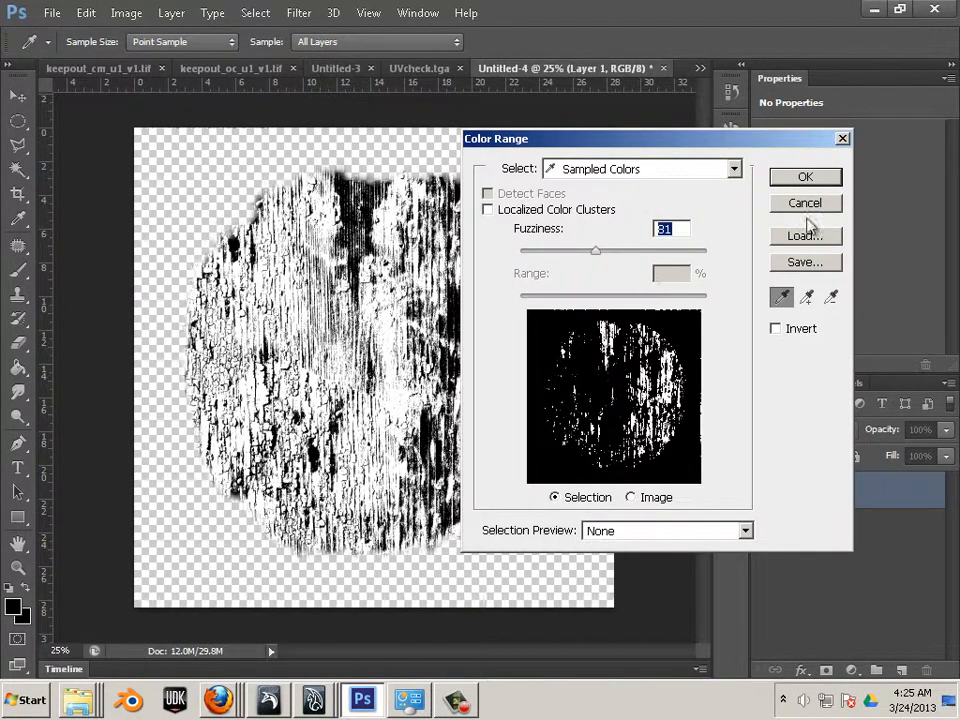
pyautogui.click(820, 179)
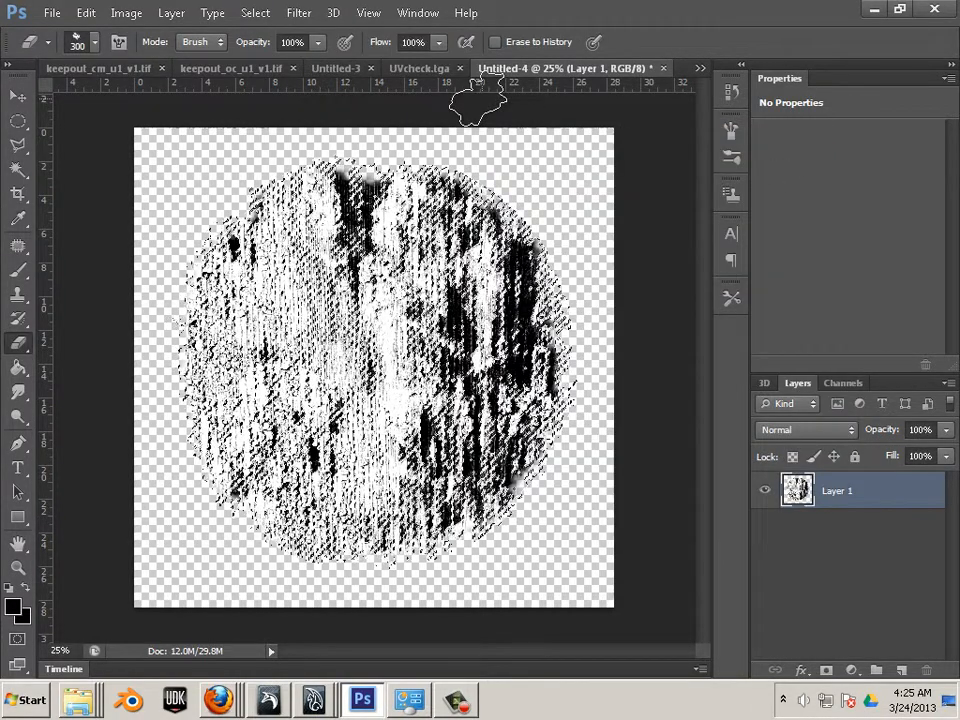
pyautogui.press('Delete')
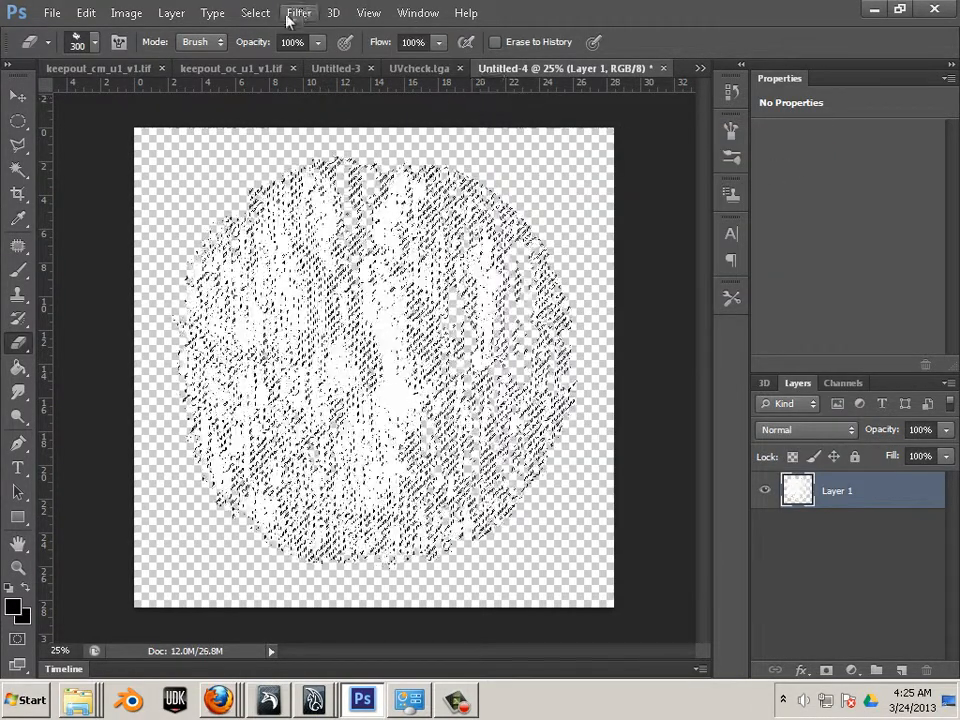
pyautogui.click(255, 13)
pyautogui.click(261, 47)
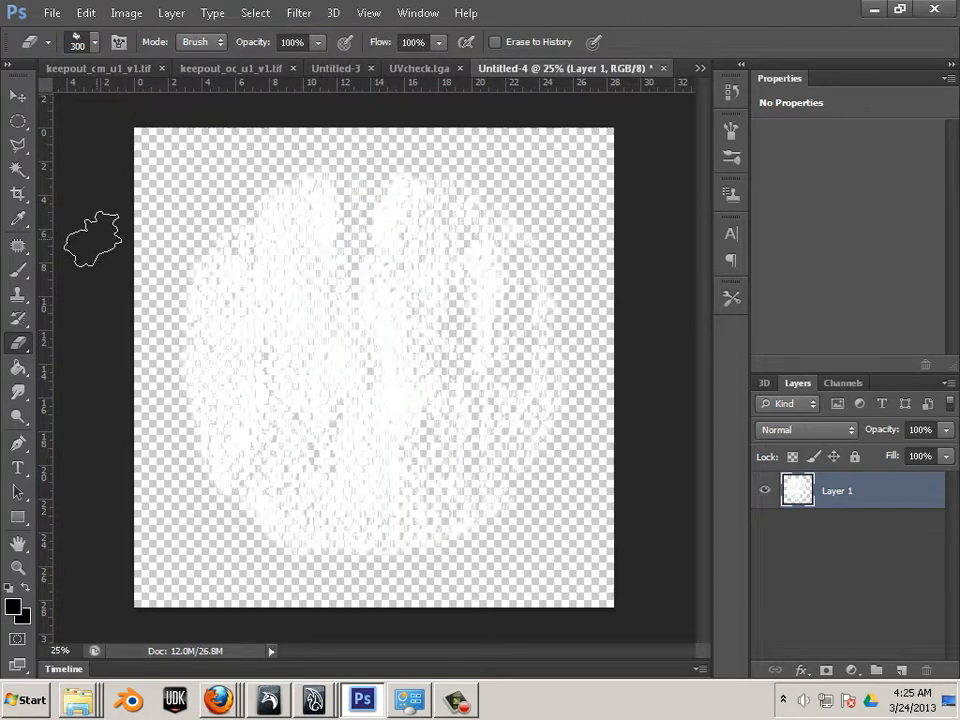
# Save the image as a TIFF named Wood in the desktop folder The Sign, with LZW compression and layers included
pyautogui.click(50, 13)
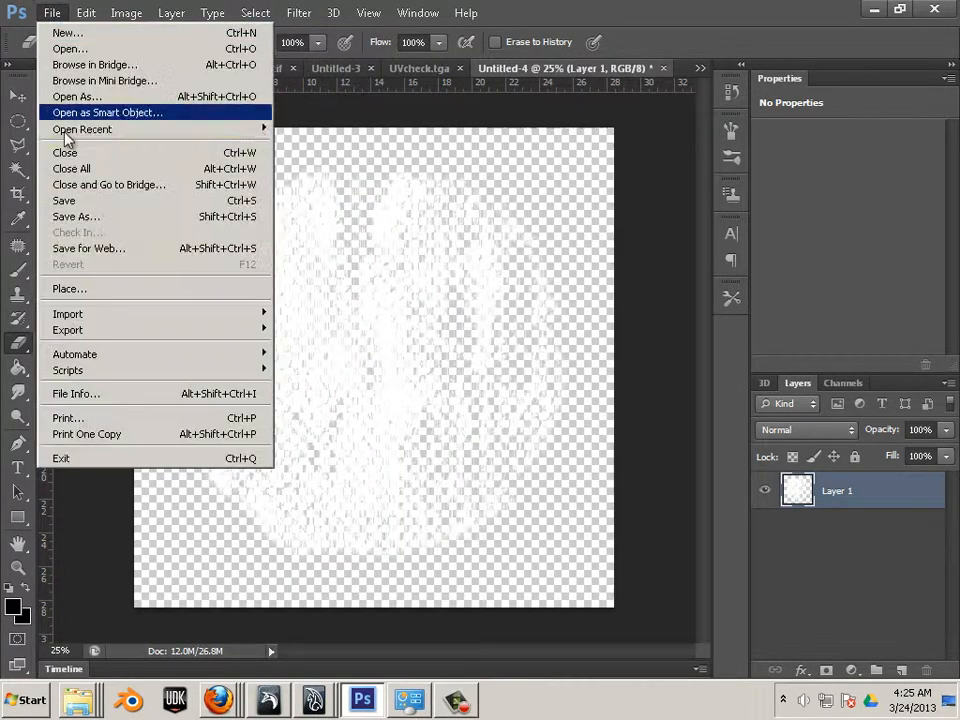
pyautogui.click(80, 216)
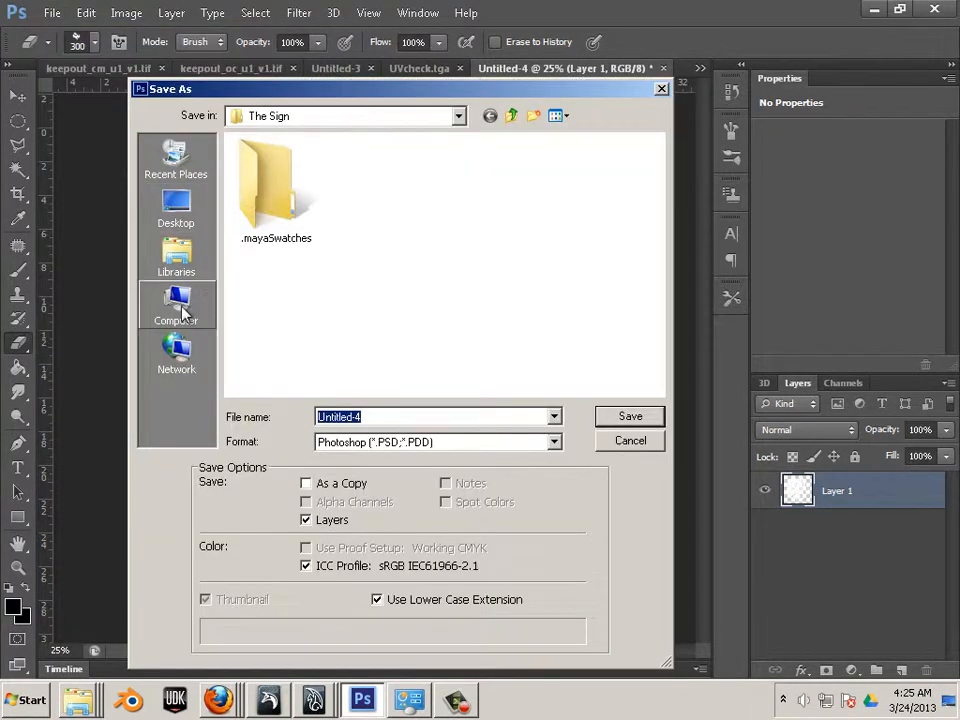
pyautogui.click(175, 212)
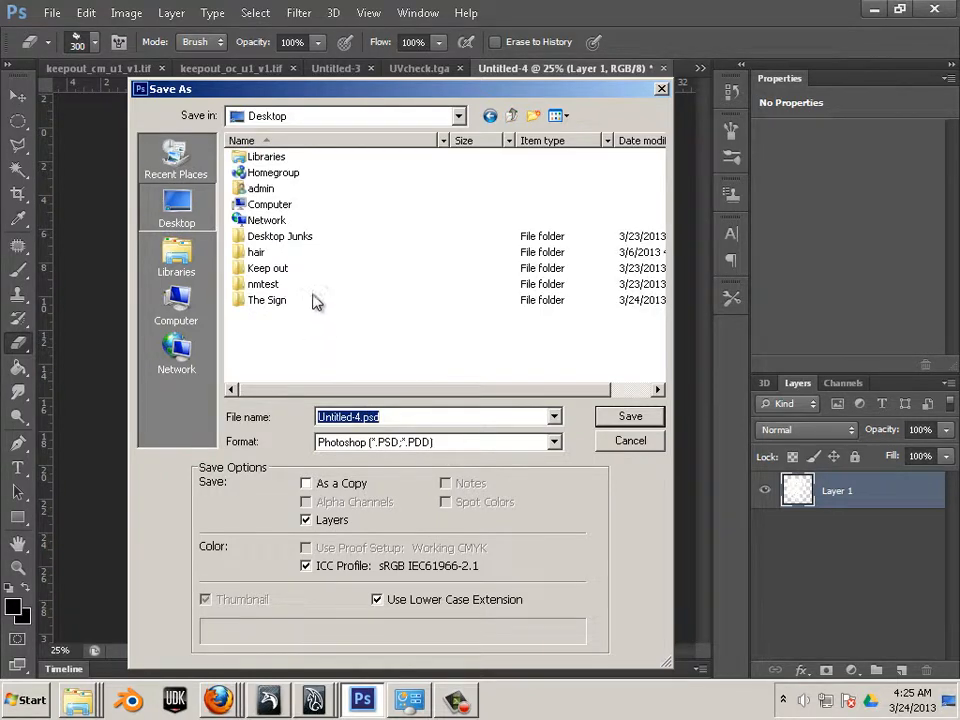
pyautogui.doubleClick(270, 300)
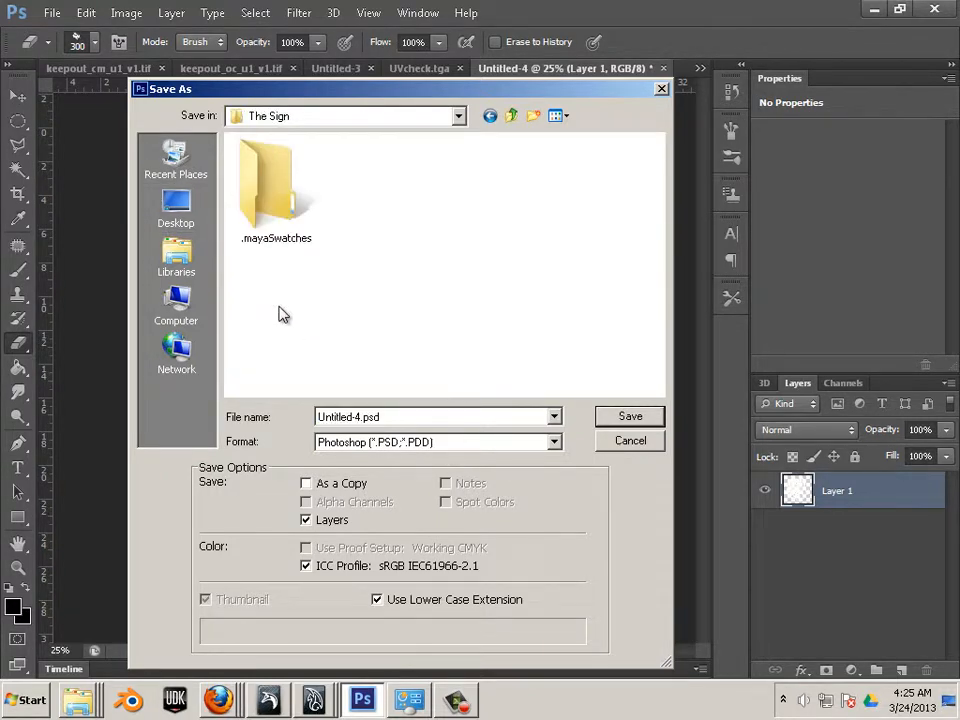
pyautogui.click(400, 445)
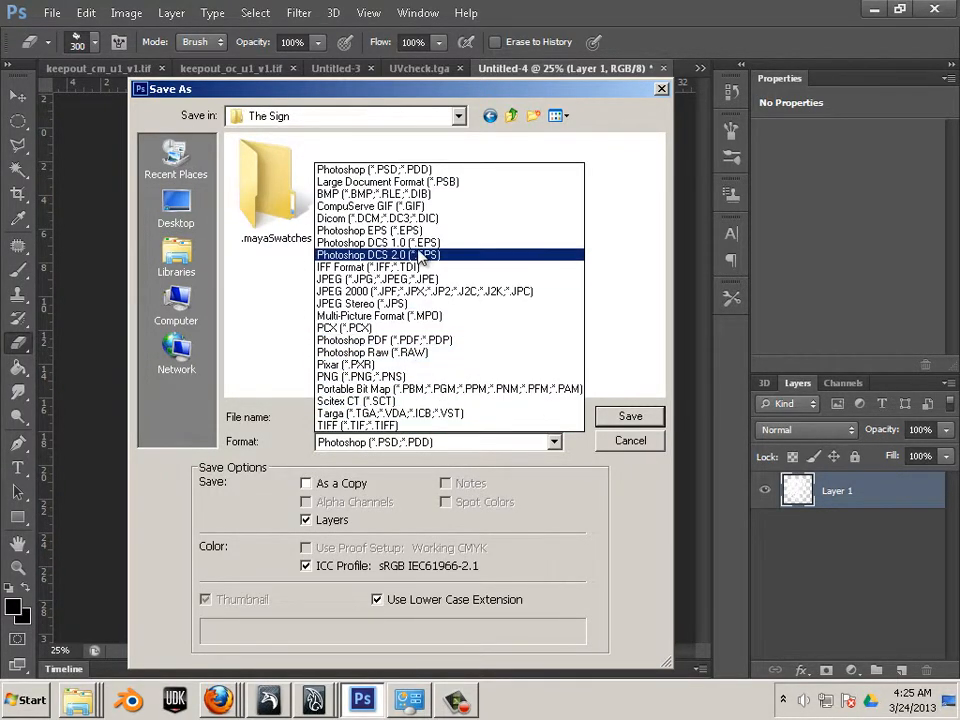
pyautogui.click(386, 426)
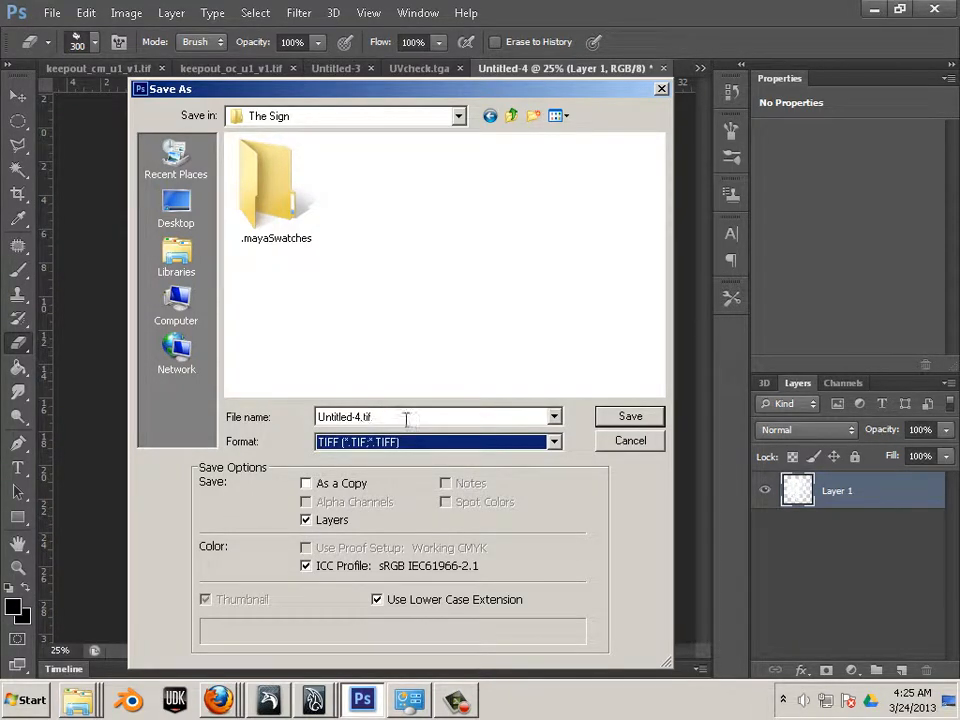
pyautogui.doubleClick(408, 418)
pyautogui.moveTo(332, 416); pyautogui.dragTo(262, 414)
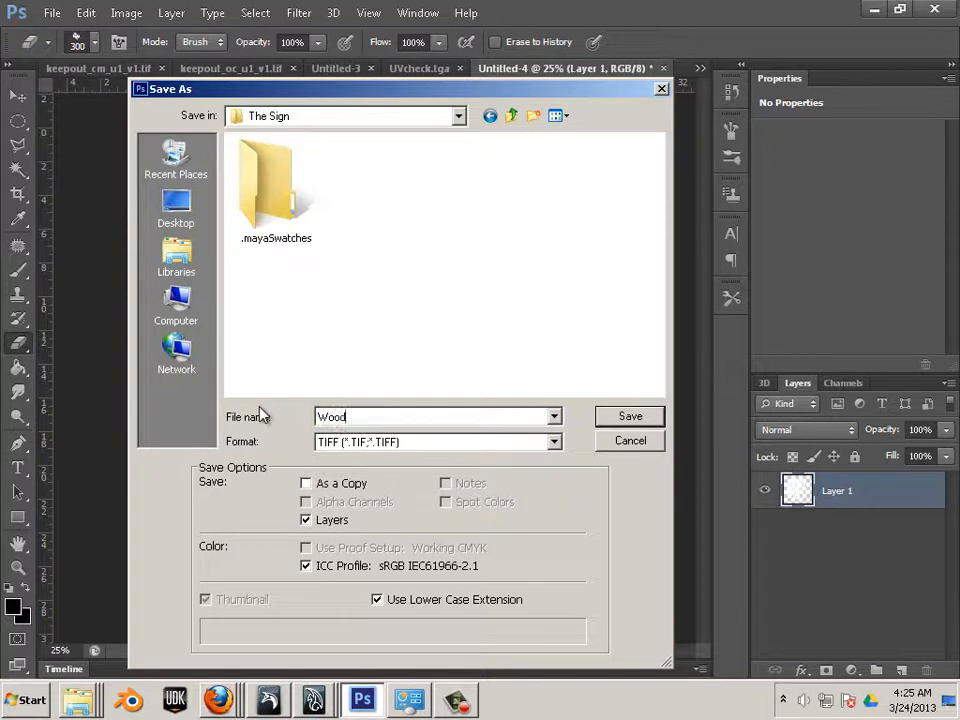
pyautogui.press('Return')
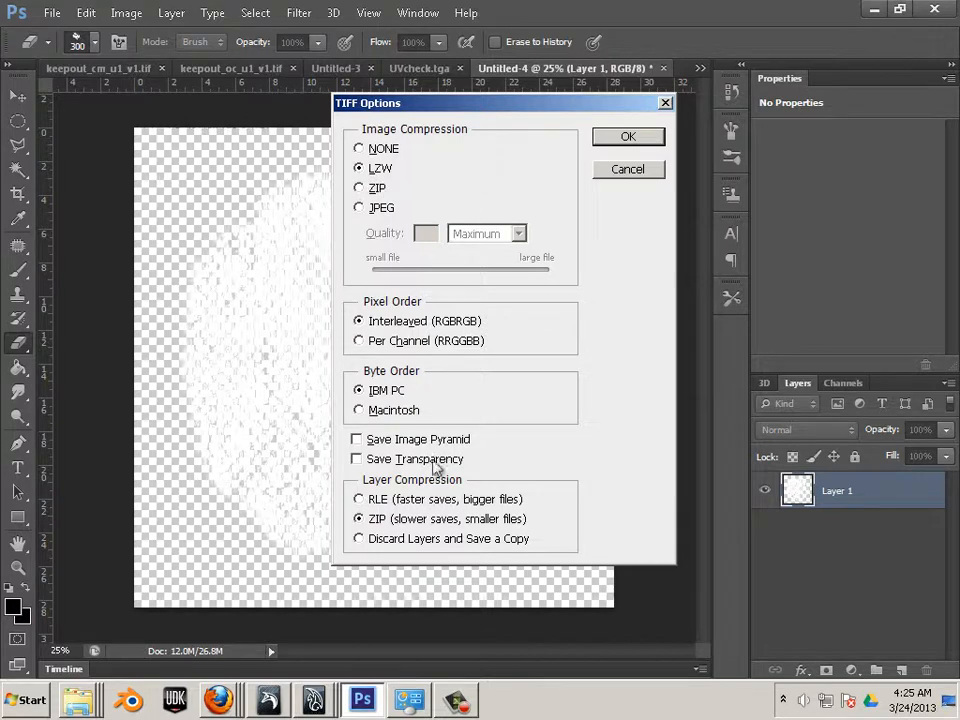
pyautogui.click(627, 138)
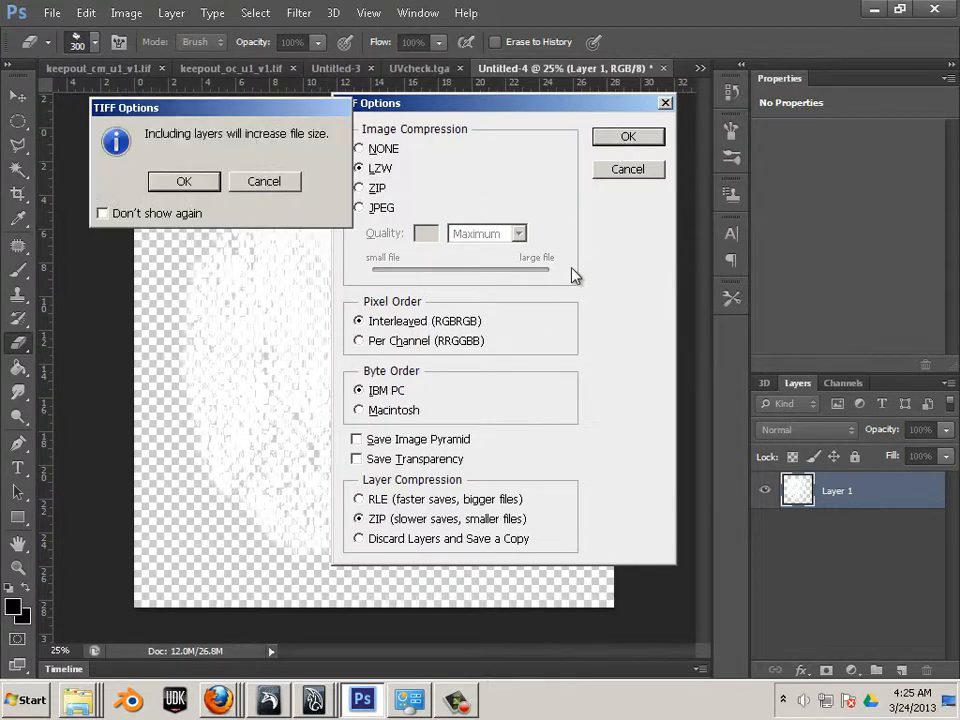
pyautogui.click(218, 190)
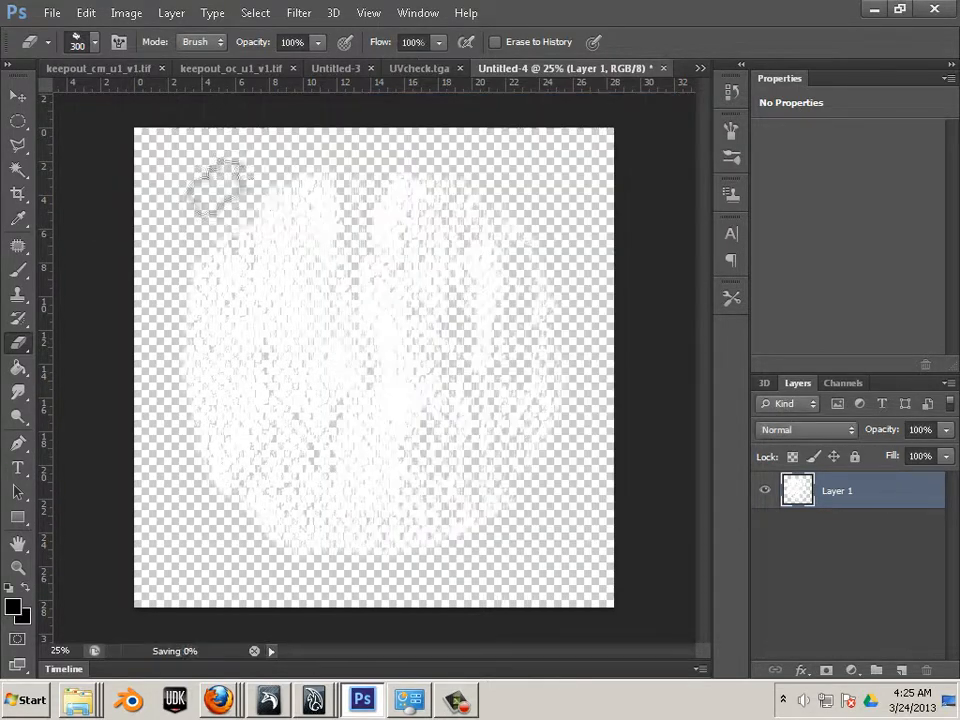
# Switch to Mudbox and view Wood.tif from the desktop folder The Sign in the Image Browser
pyautogui.click(315, 701)
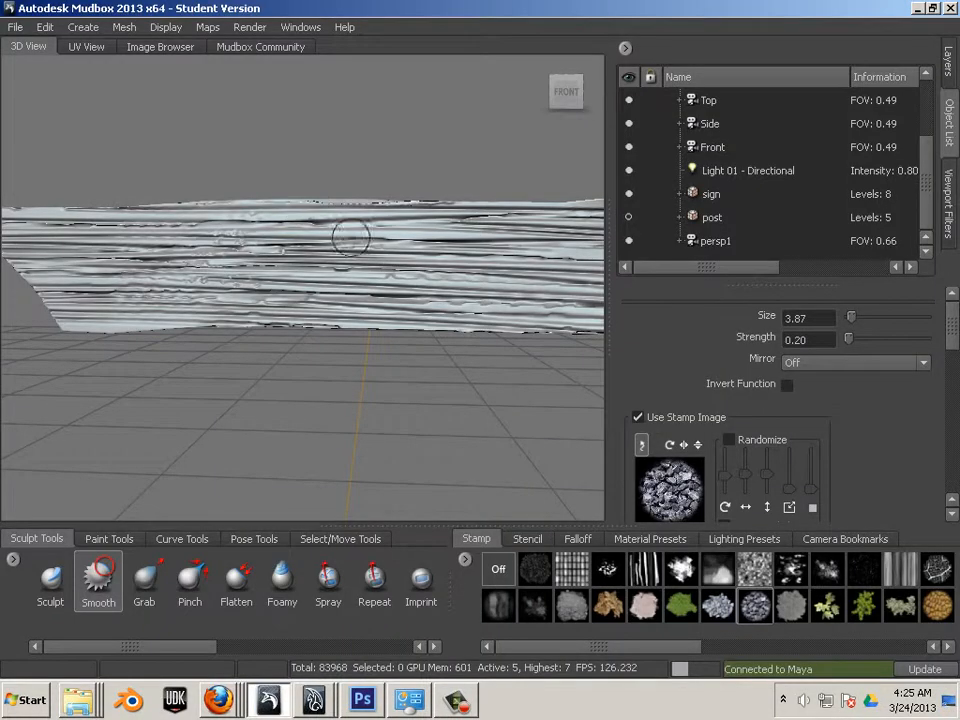
pyautogui.click(157, 50)
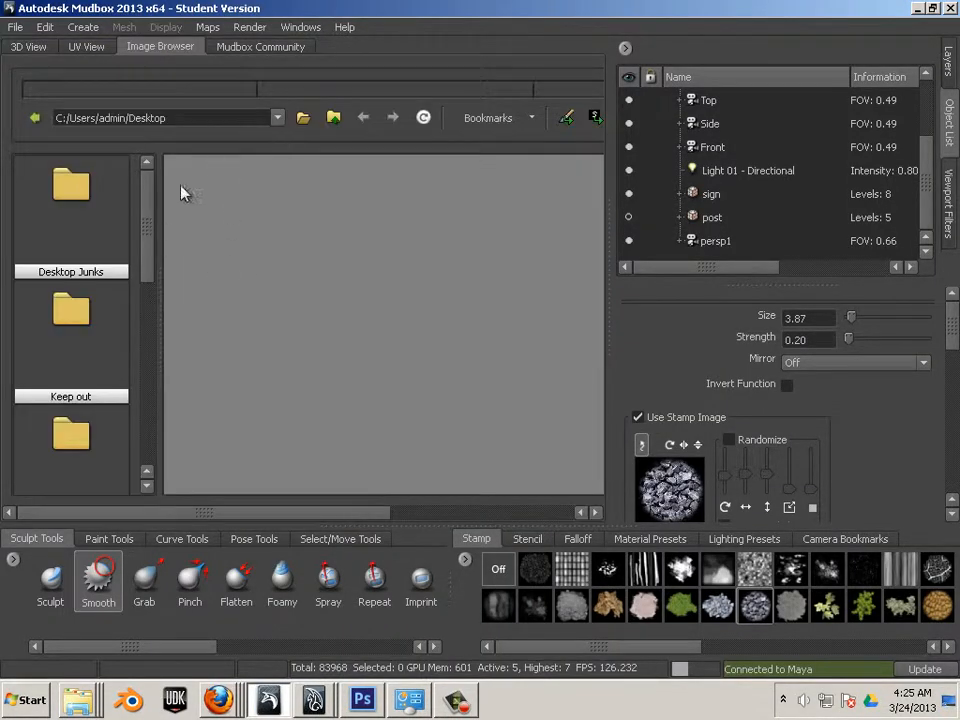
pyautogui.moveTo(148, 230); pyautogui.dragTo(144, 435)
pyautogui.doubleClick(73, 403)
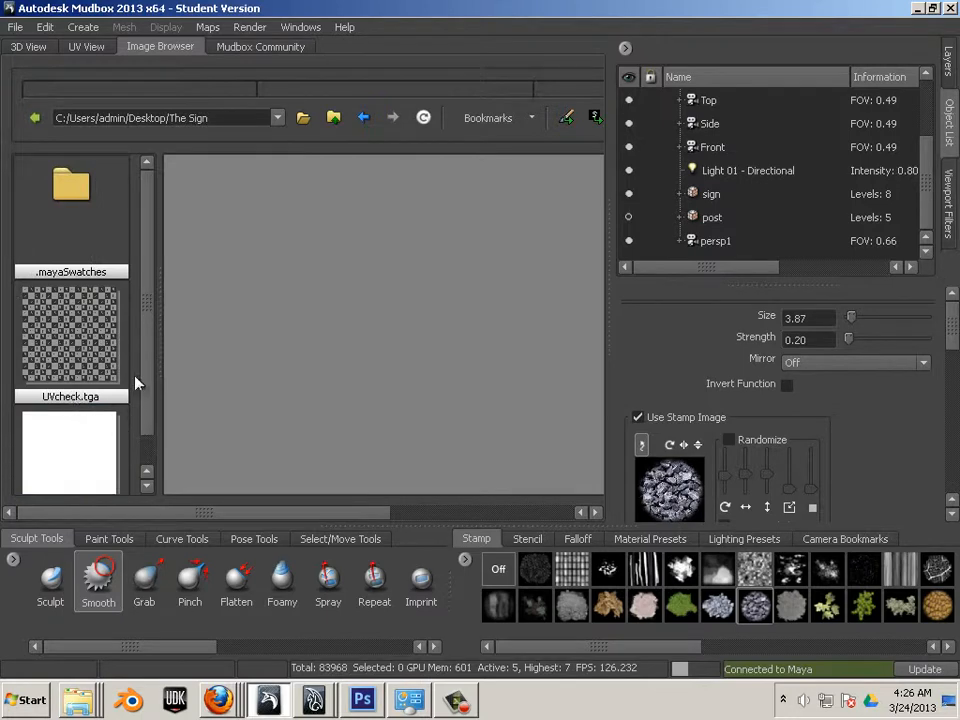
pyautogui.moveTo(137, 383); pyautogui.dragTo(143, 435)
pyautogui.click(78, 438)
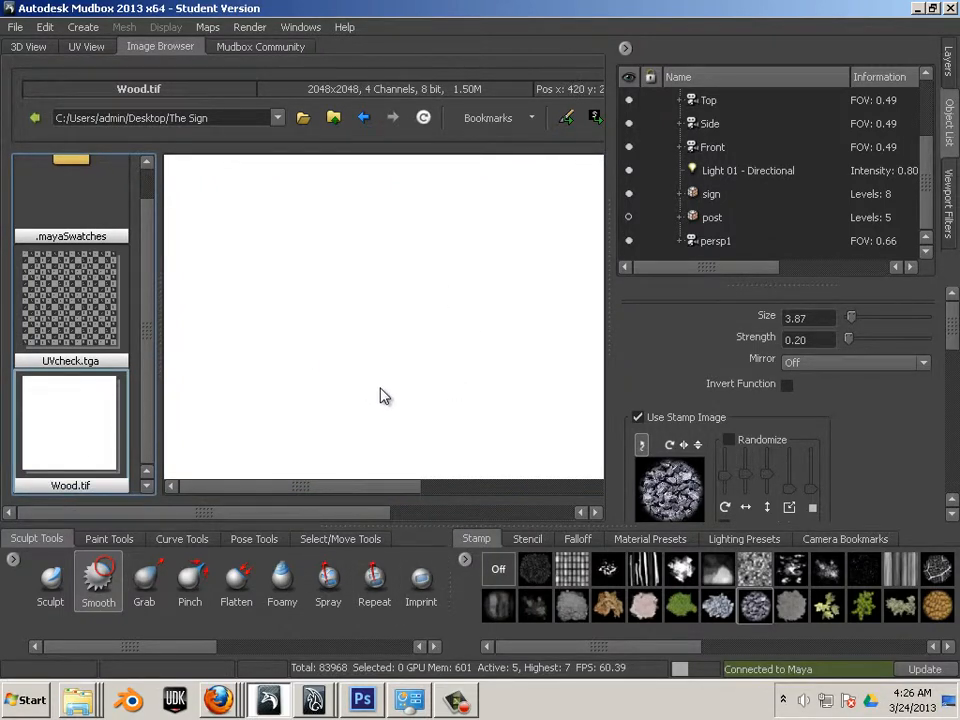
# Switch to Photoshop and save the image over Wood.tif as a TIFF copy without layers, using LZW compression
pyautogui.hotkey('alt', 'Tab')
pyautogui.hotkey('alt', 'Tab')
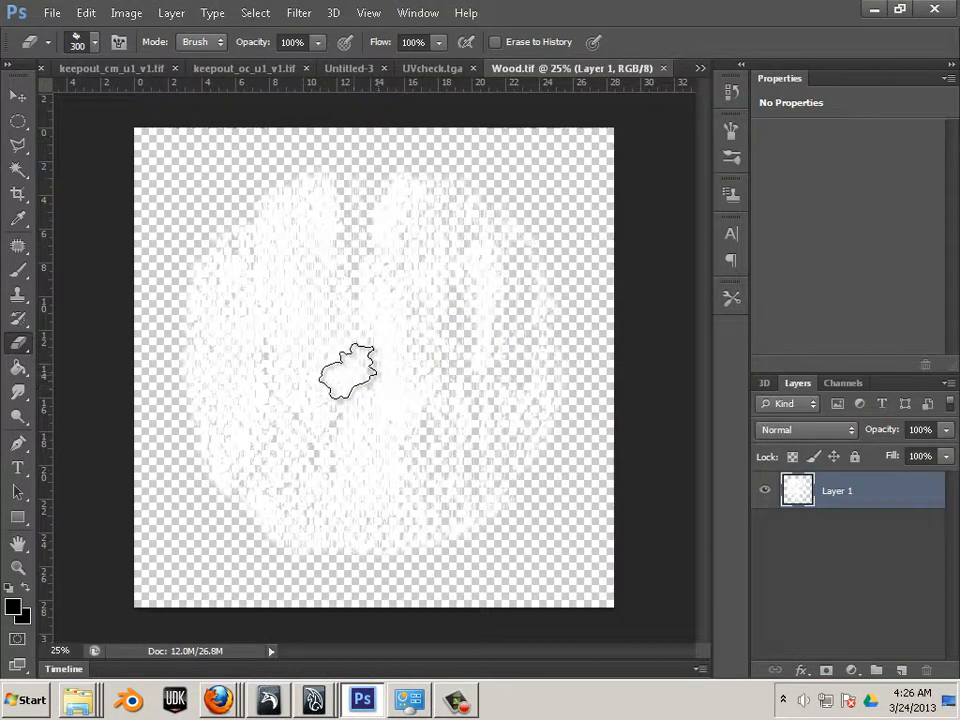
pyautogui.click(52, 12)
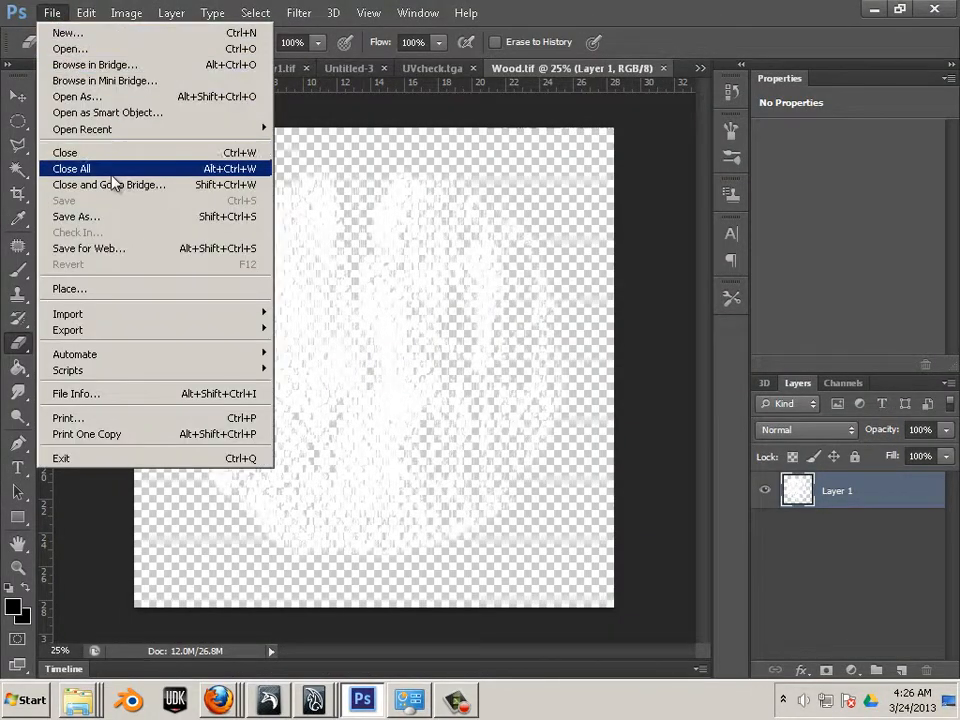
pyautogui.click(111, 218)
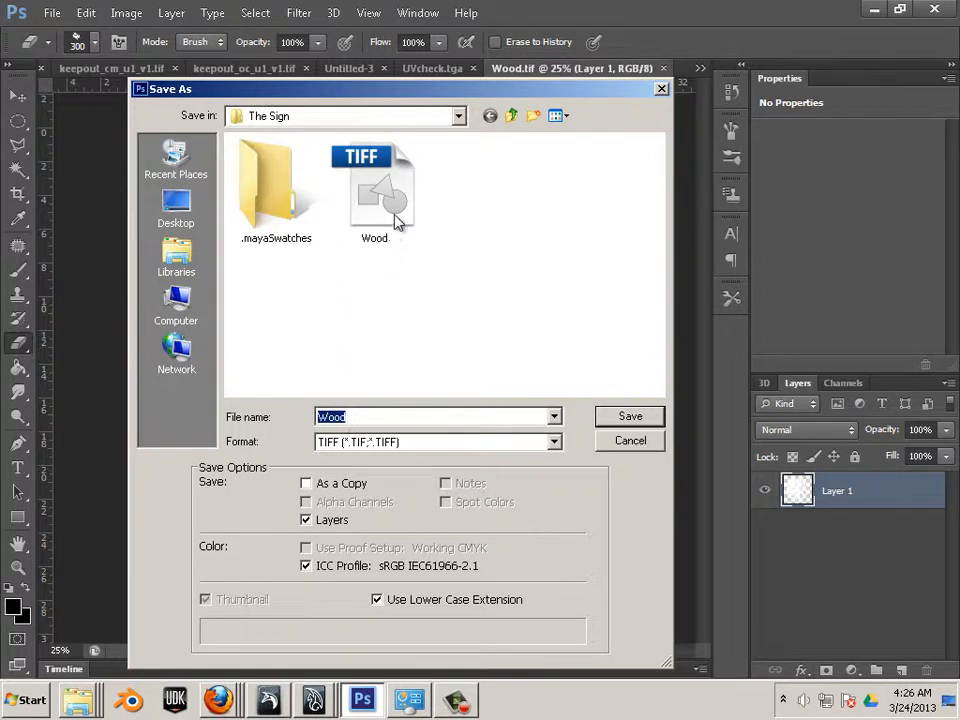
pyautogui.doubleClick(395, 215)
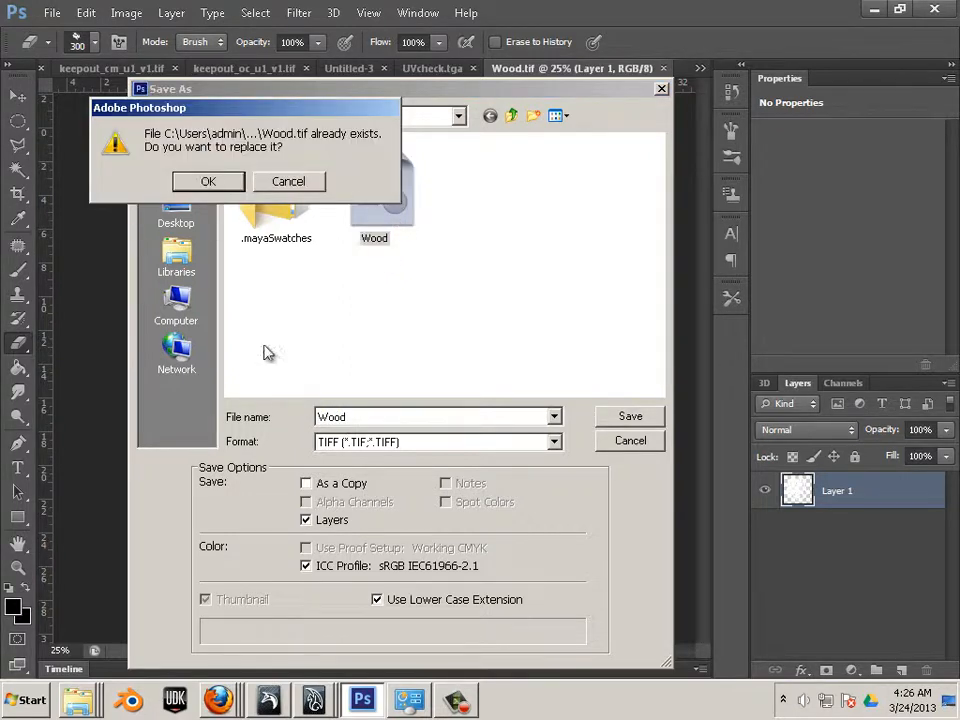
pyautogui.click(309, 189)
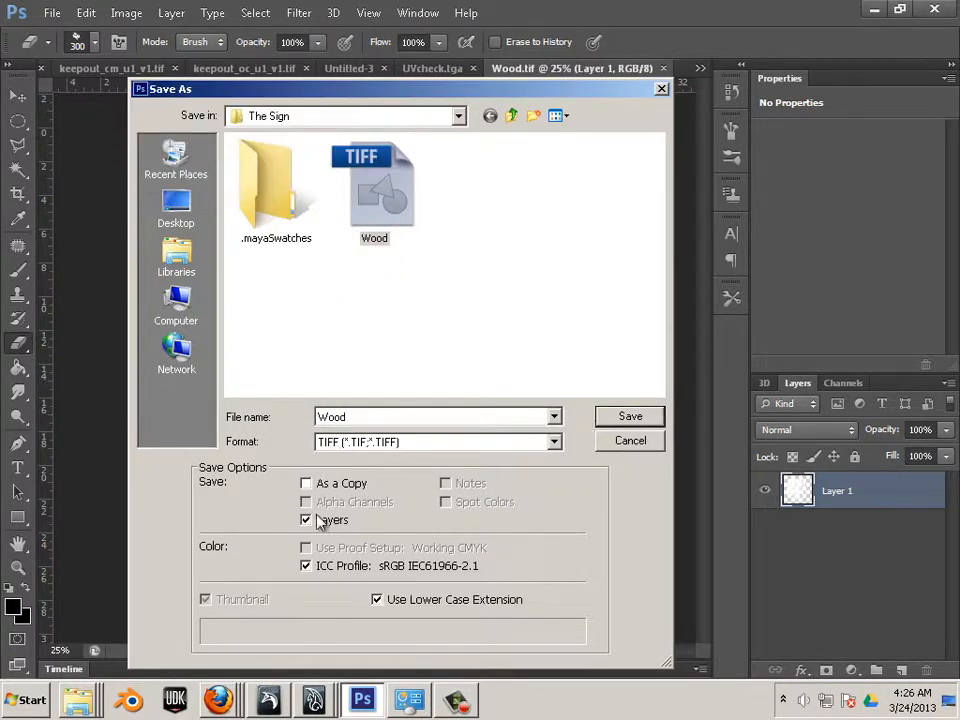
pyautogui.click(306, 520)
pyautogui.doubleClick(405, 180)
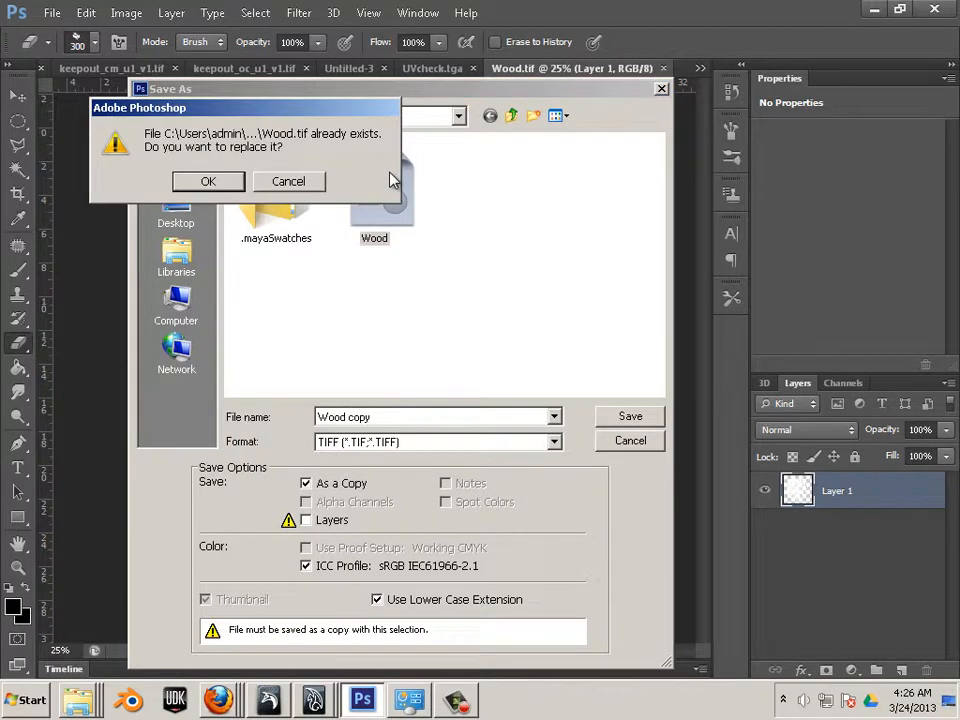
pyautogui.click(210, 182)
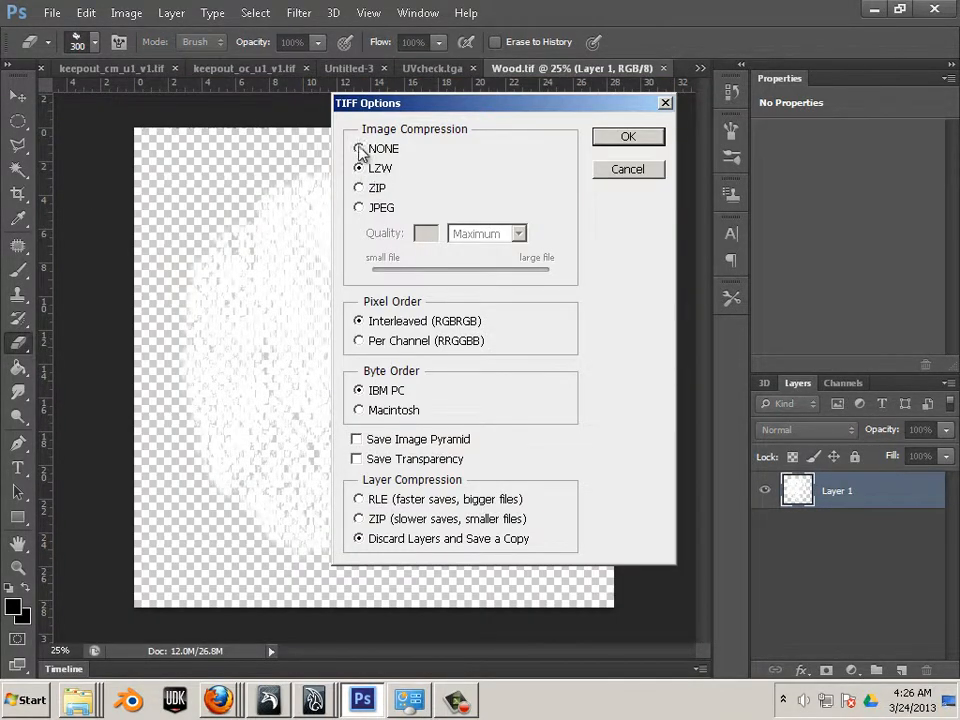
pyautogui.click(628, 137)
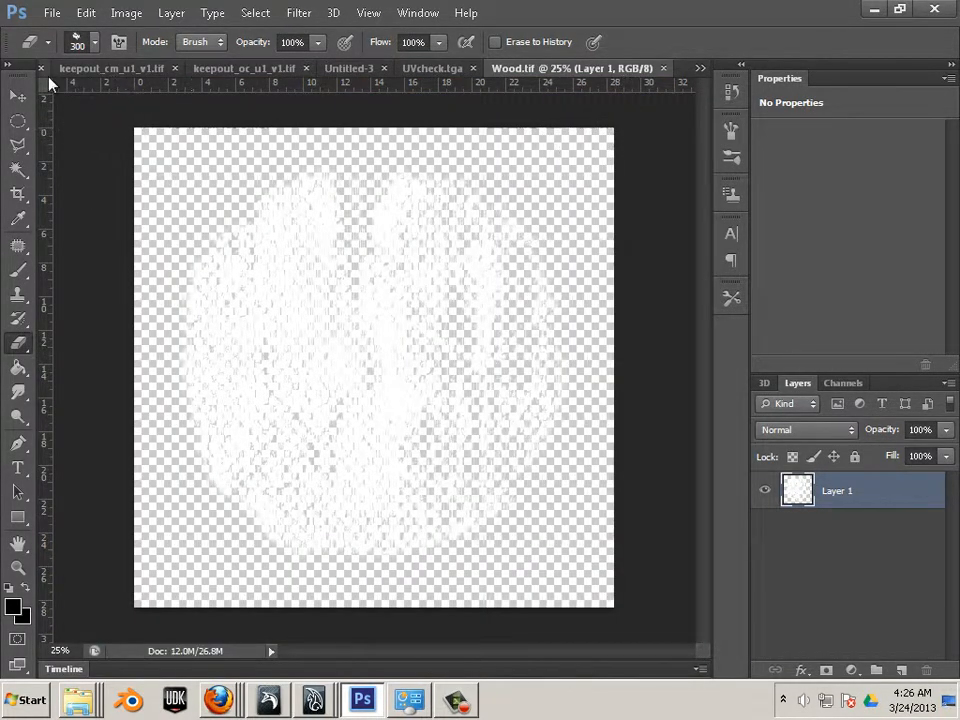
# Switch to Mudbox and reload the desktop folder The Sign in the Image Browser to check the Wood.tif thumbnail
pyautogui.hotkey('alt', 'Tab')
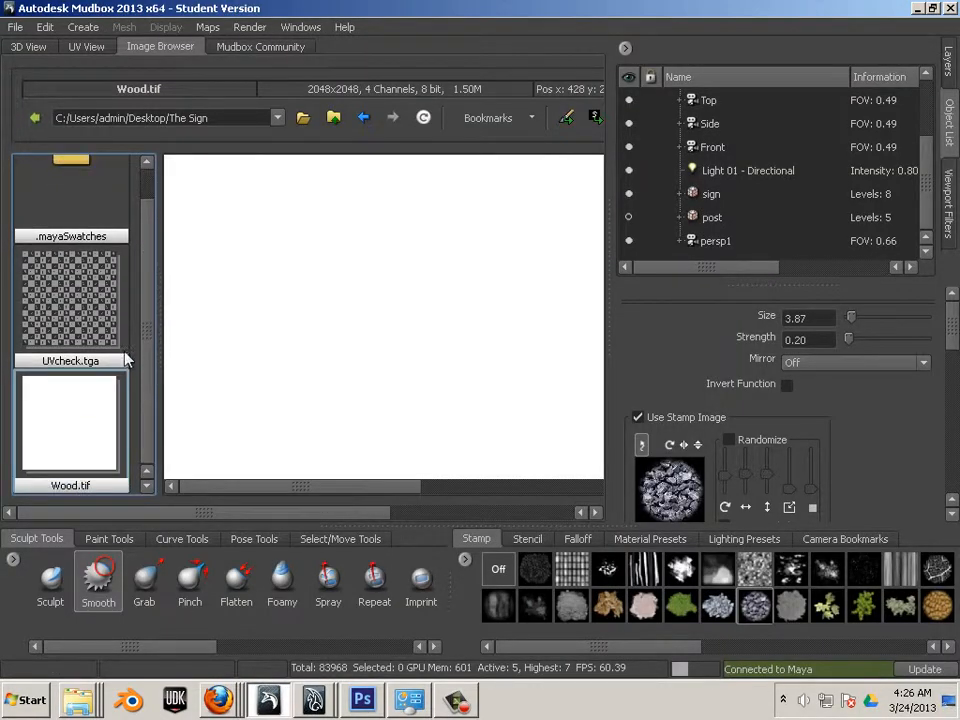
pyautogui.doubleClick(83, 218)
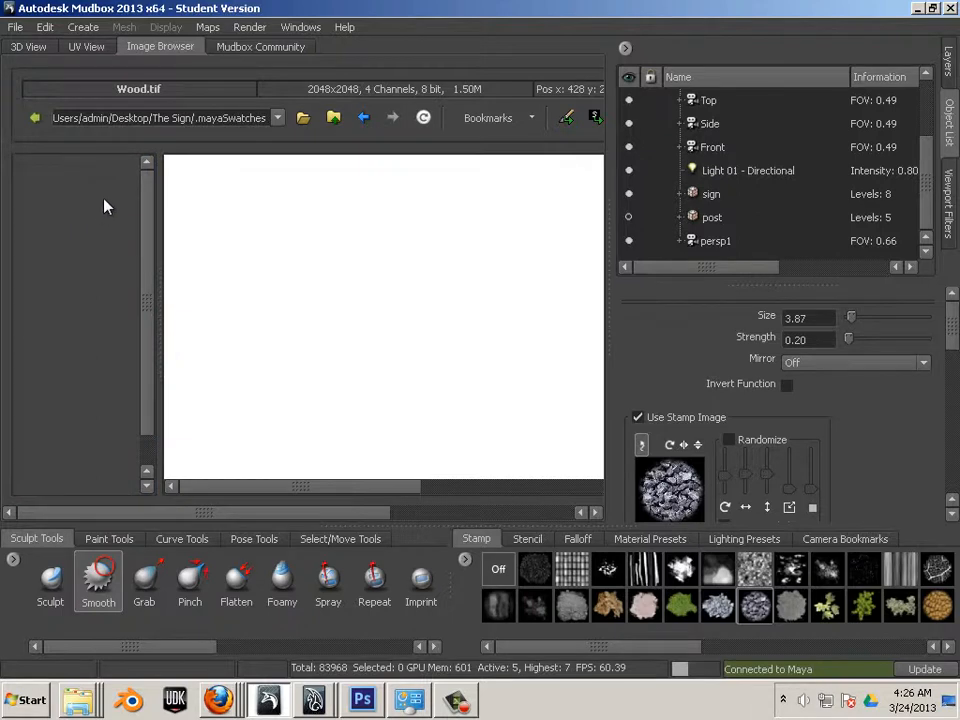
pyautogui.click(37, 118)
pyautogui.click(37, 119)
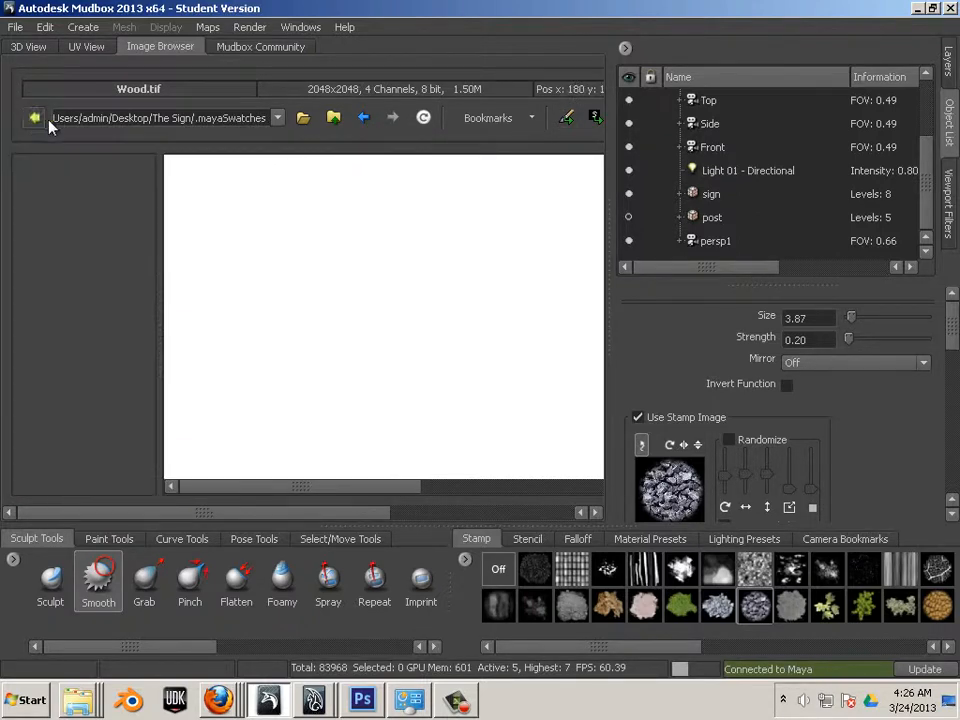
pyautogui.click(277, 118)
pyautogui.click(226, 147)
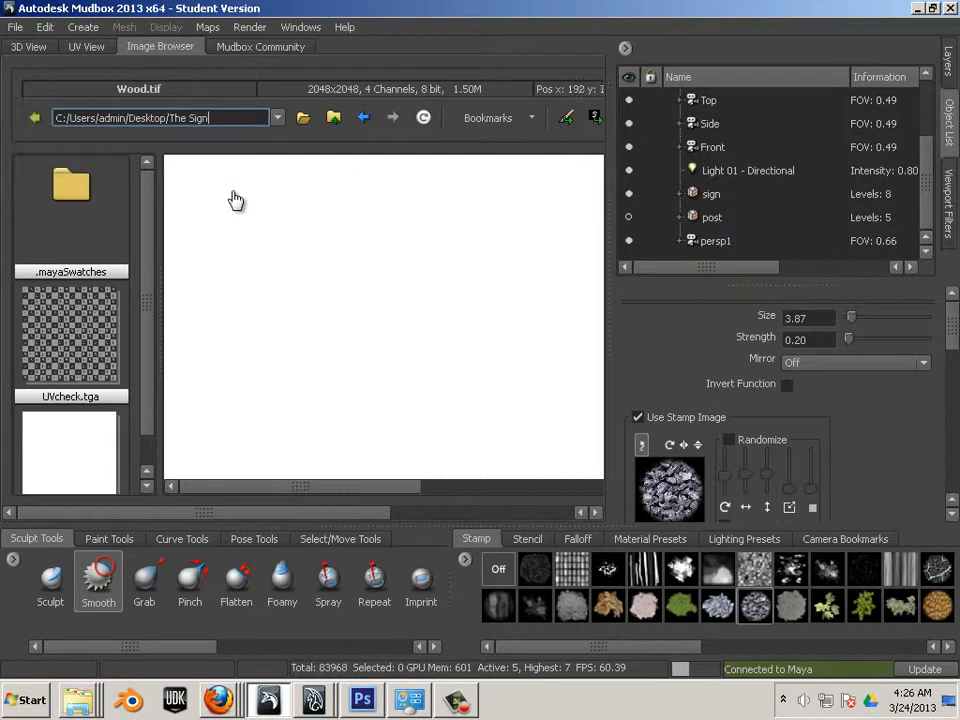
pyautogui.scroll(-1, 117, 370)
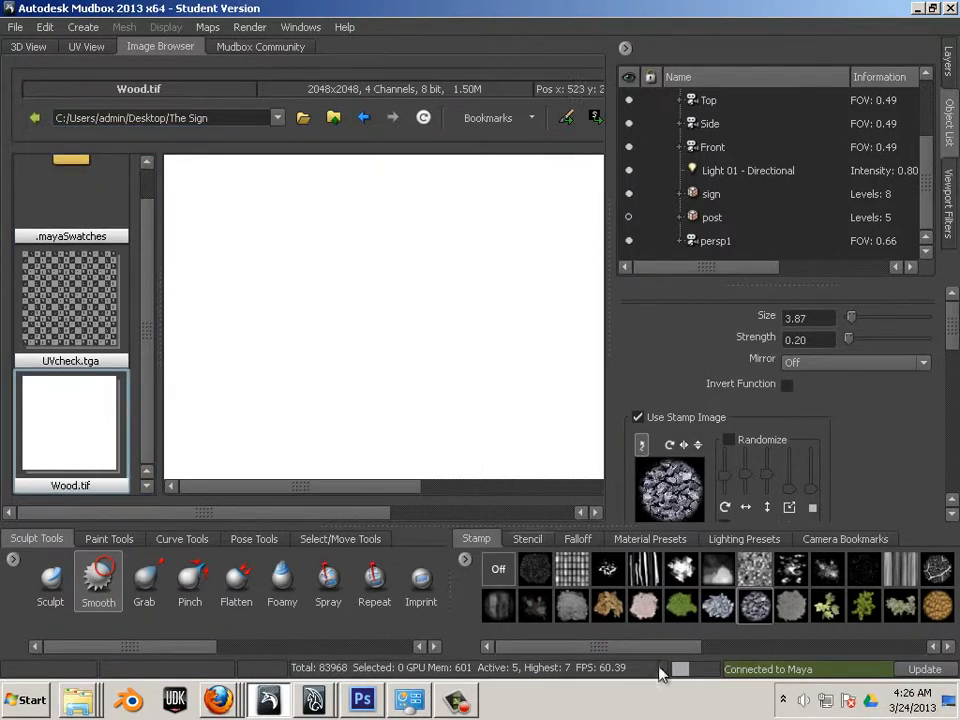
# Switch to Photoshop and examine the channels and layers of the reference stamp bw_dirt1.tif
pyautogui.click(362, 700)
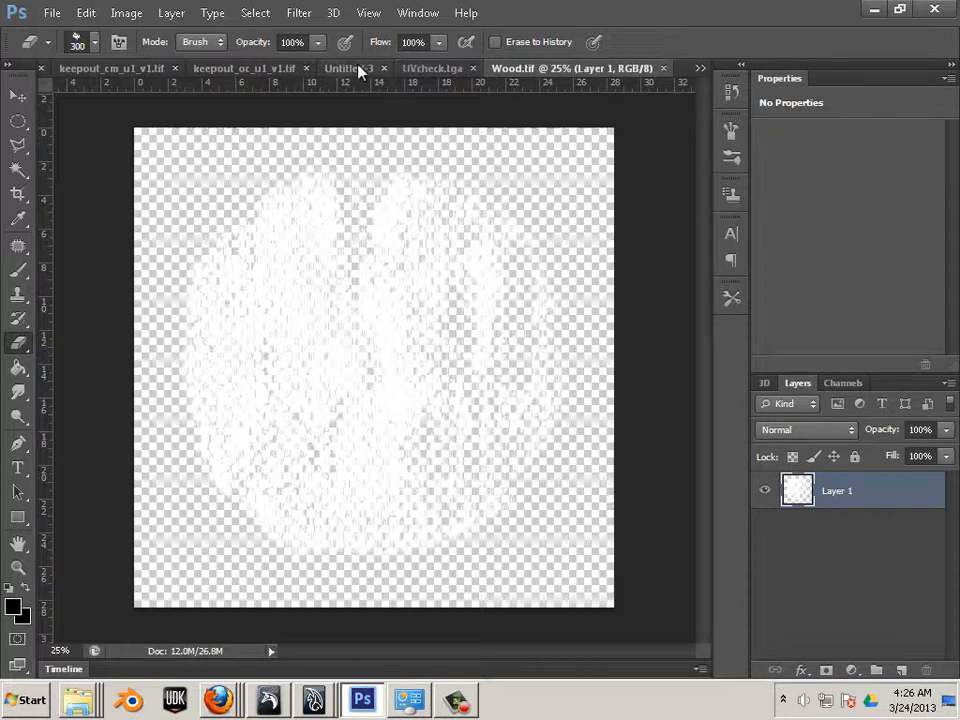
pyautogui.click(700, 68)
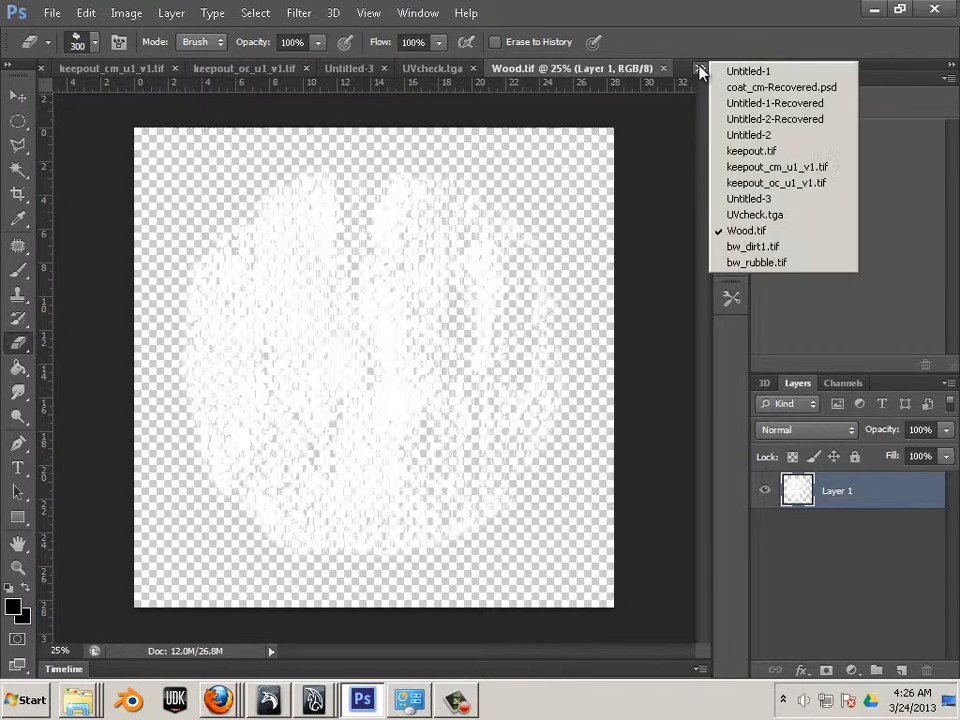
pyautogui.click(699, 68)
pyautogui.click(699, 68)
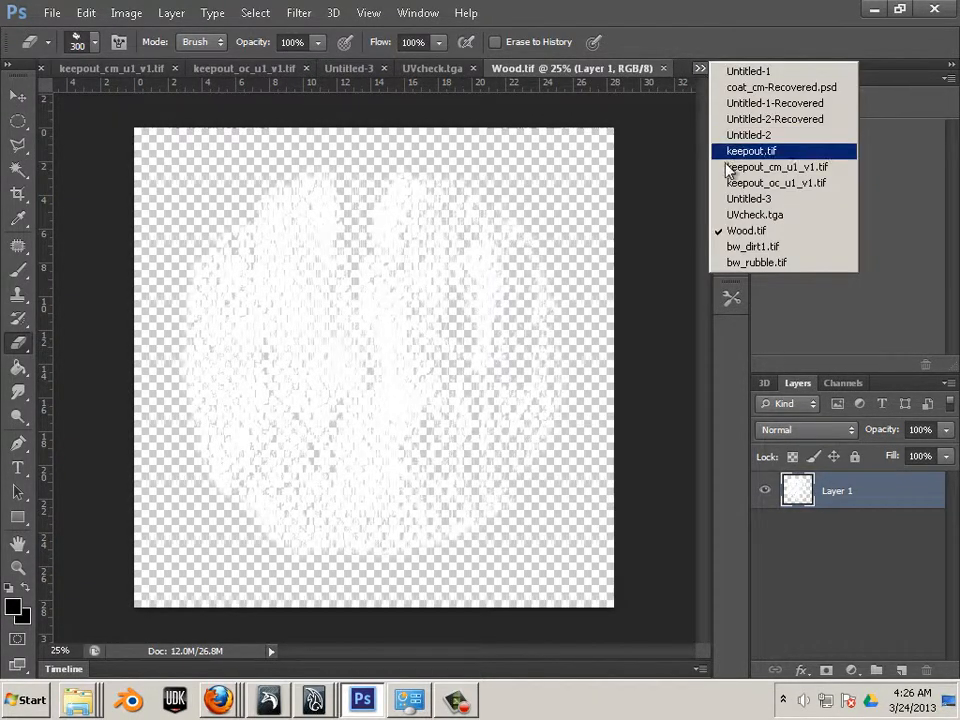
pyautogui.click(740, 247)
pyautogui.click(838, 384)
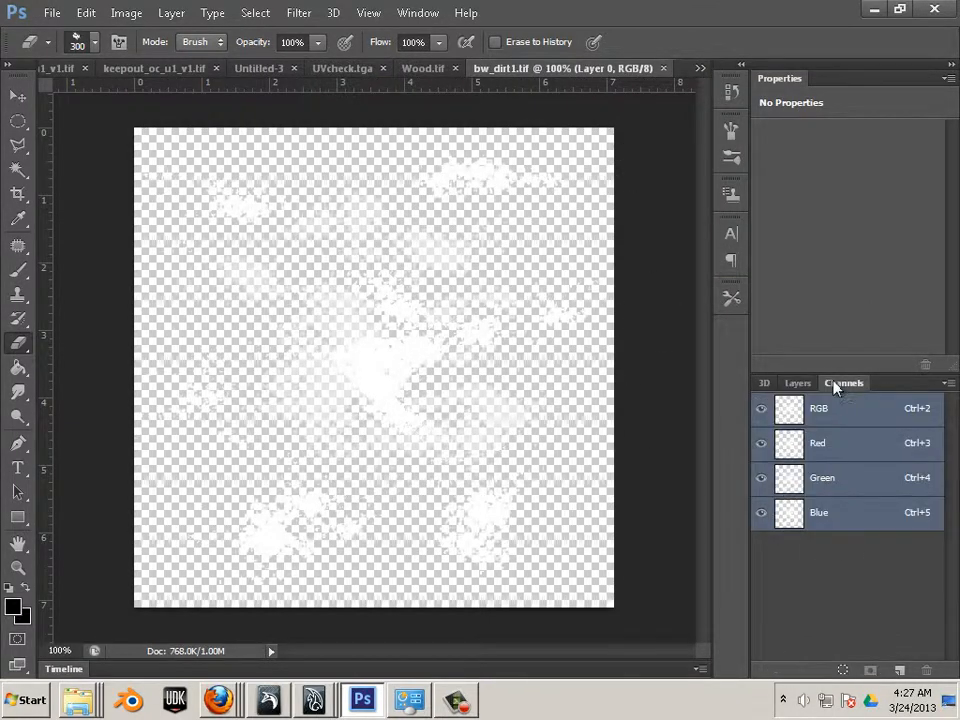
pyautogui.click(797, 383)
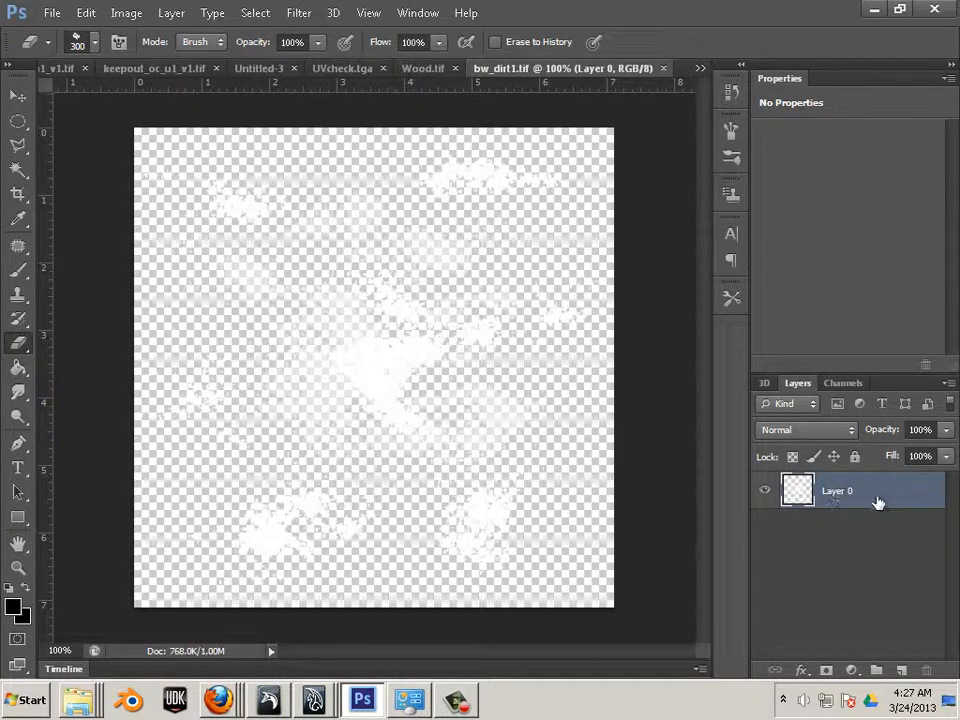
# Compare the color mode and bit depth of bw_dirt1.tif with those of Wood.tif
pyautogui.click(140, 13)
pyautogui.moveTo(206, 13)
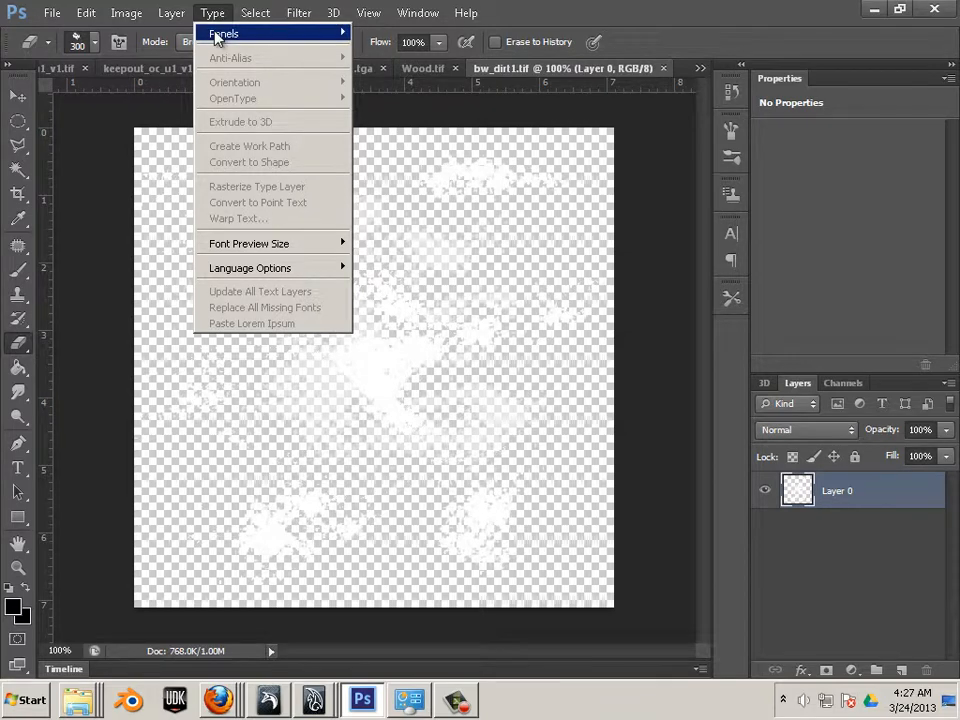
pyautogui.moveTo(217, 35)
pyautogui.moveTo(130, 14)
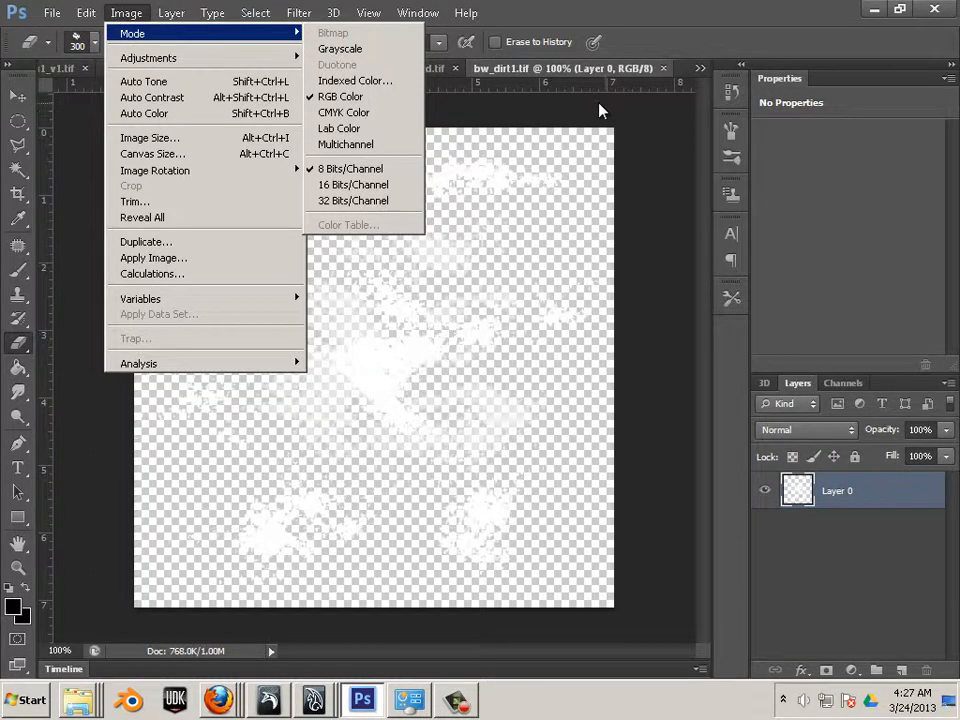
pyautogui.click(435, 71)
pyautogui.click(428, 70)
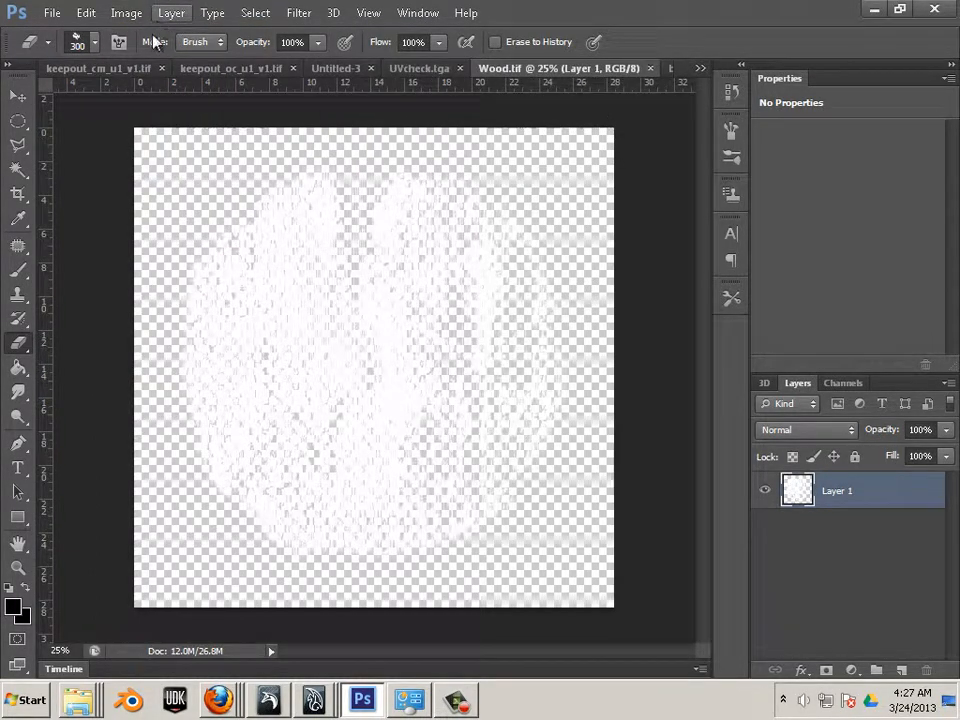
pyautogui.click(51, 12)
pyautogui.moveTo(165, 14)
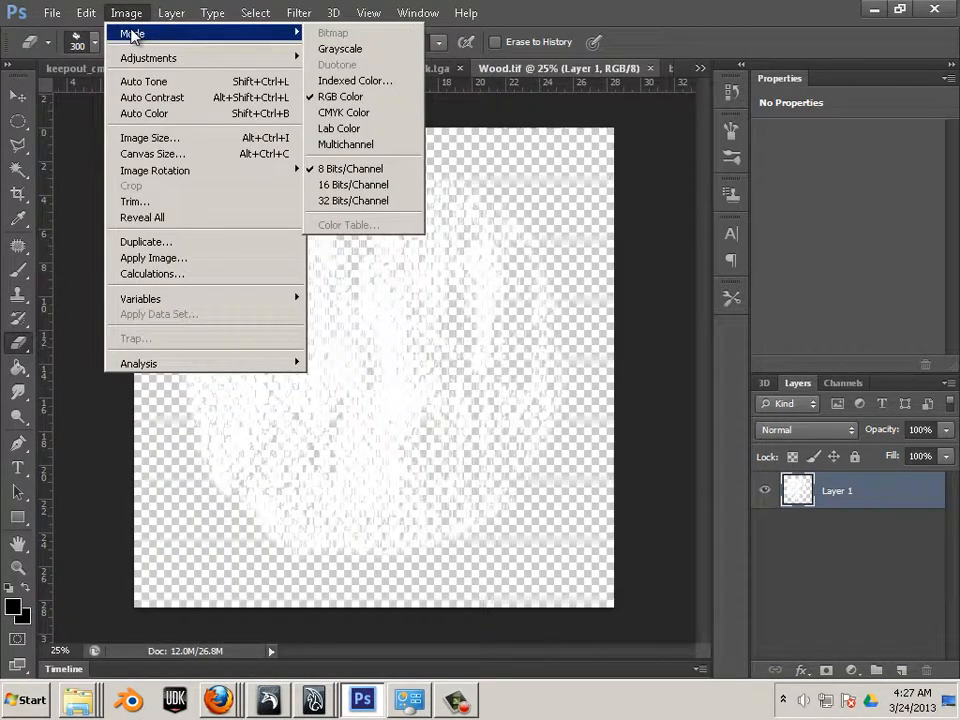
# Save the image over Wood.tif as a TIFF copy without layers, with transparency saved and image compression set to NONE
pyautogui.moveTo(51, 13)
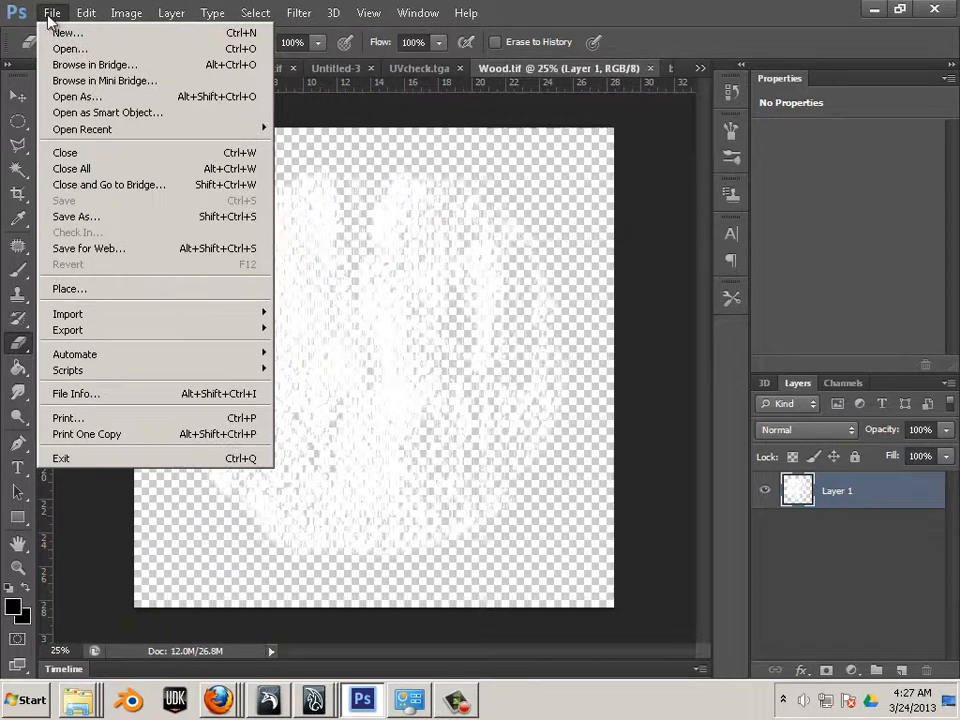
pyautogui.click(113, 218)
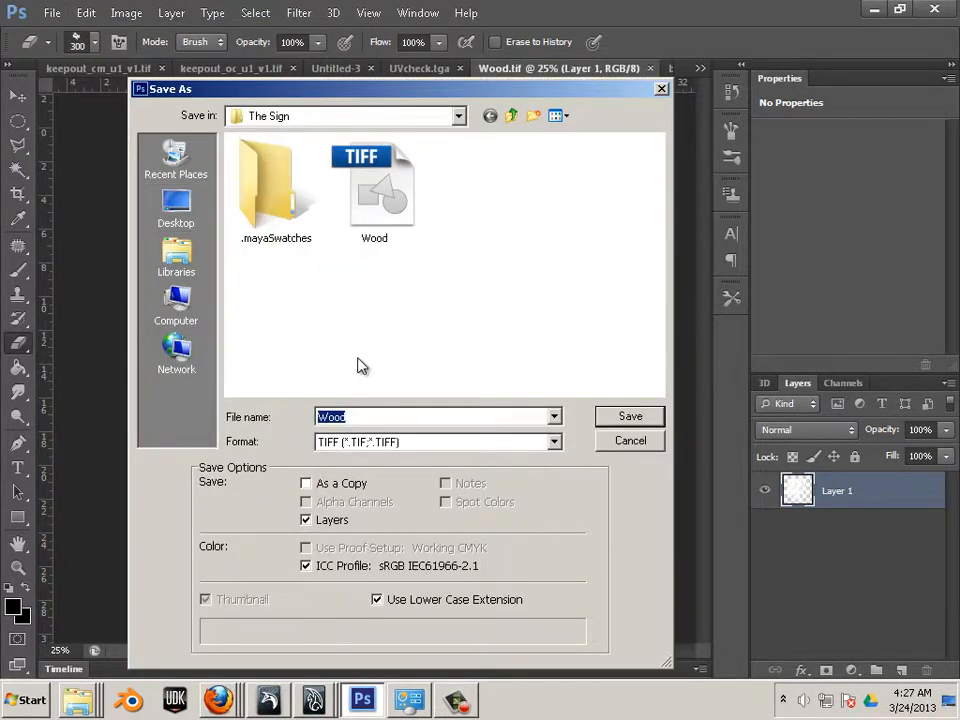
pyautogui.click(306, 520)
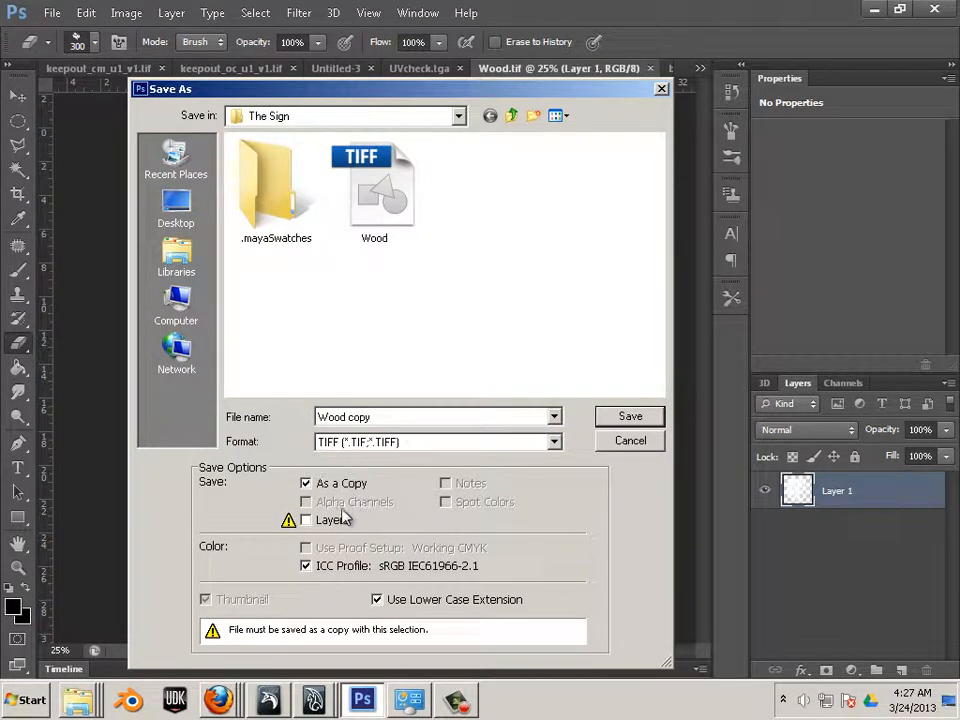
pyautogui.click(393, 220)
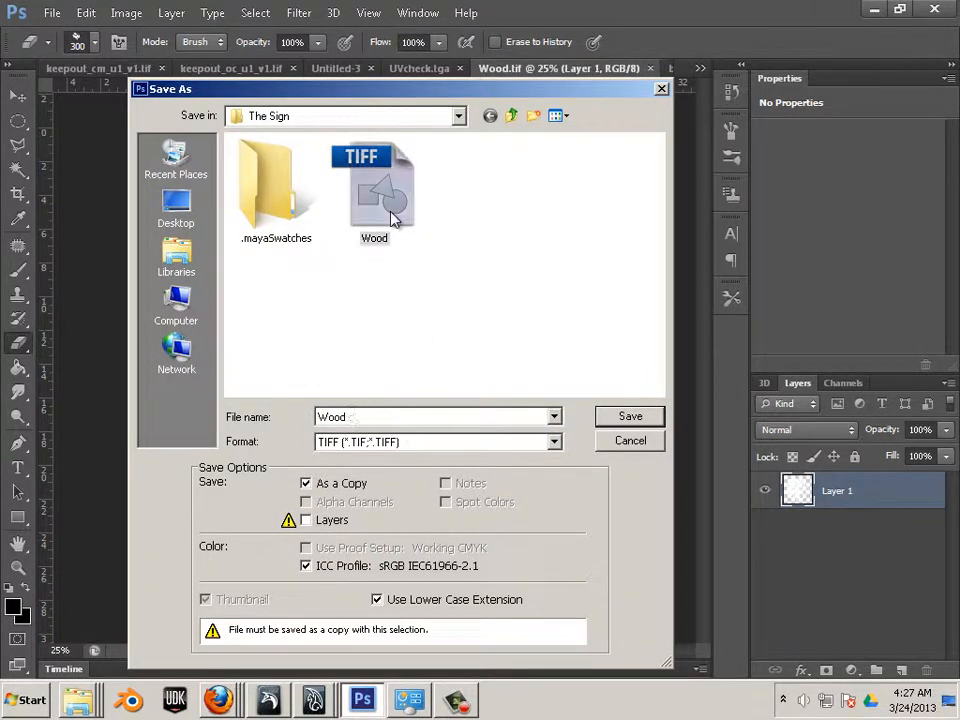
pyautogui.click(619, 416)
pyautogui.click(229, 187)
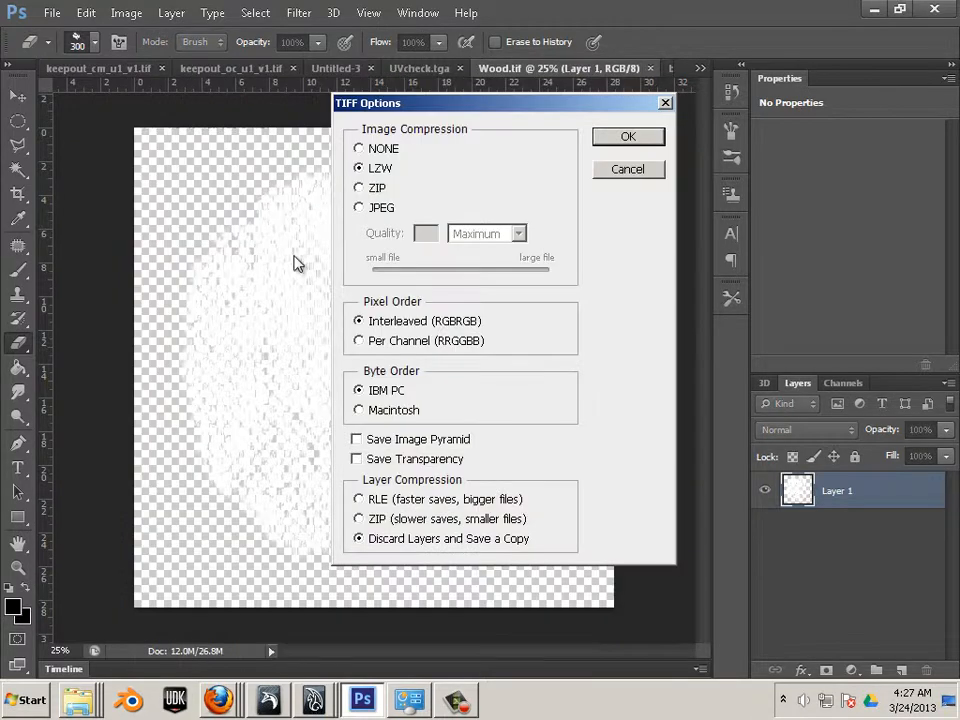
pyautogui.click(357, 459)
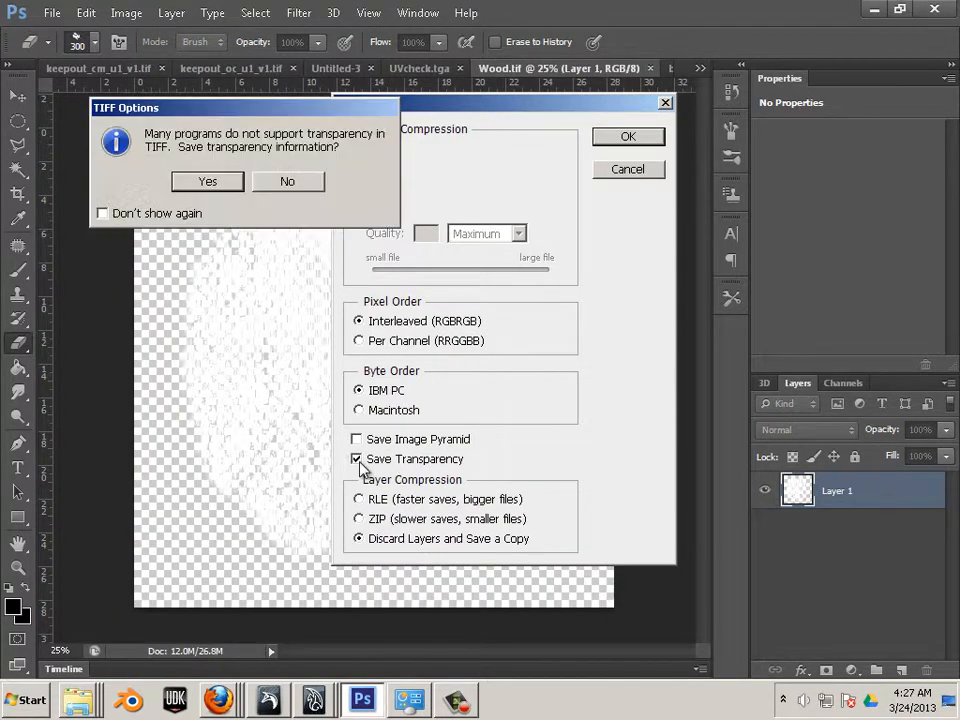
pyautogui.click(224, 182)
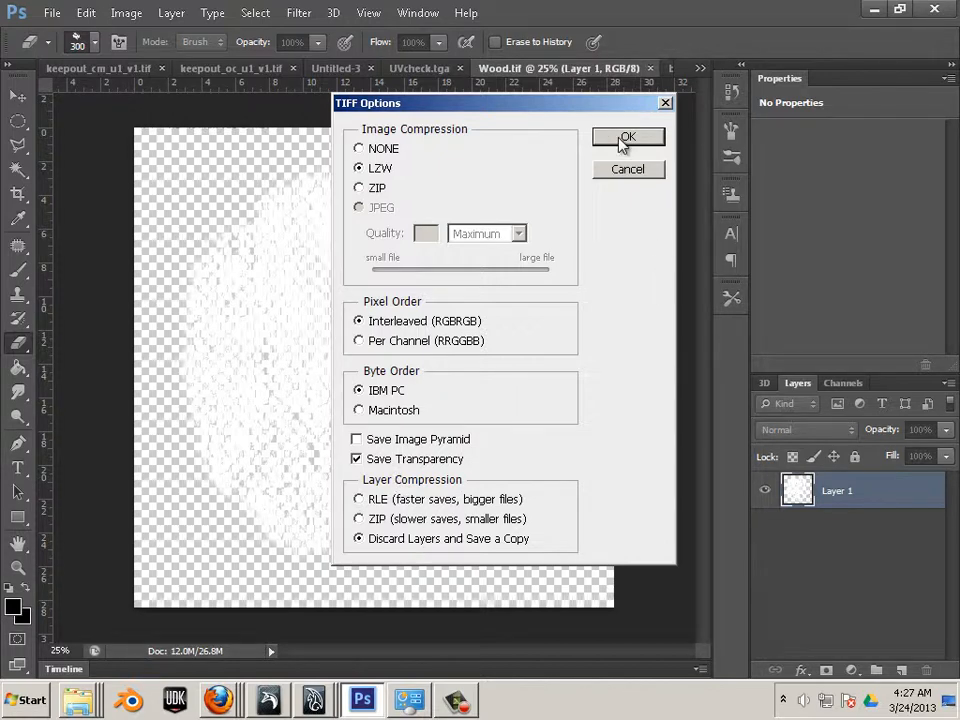
pyautogui.click(378, 150)
pyautogui.click(627, 137)
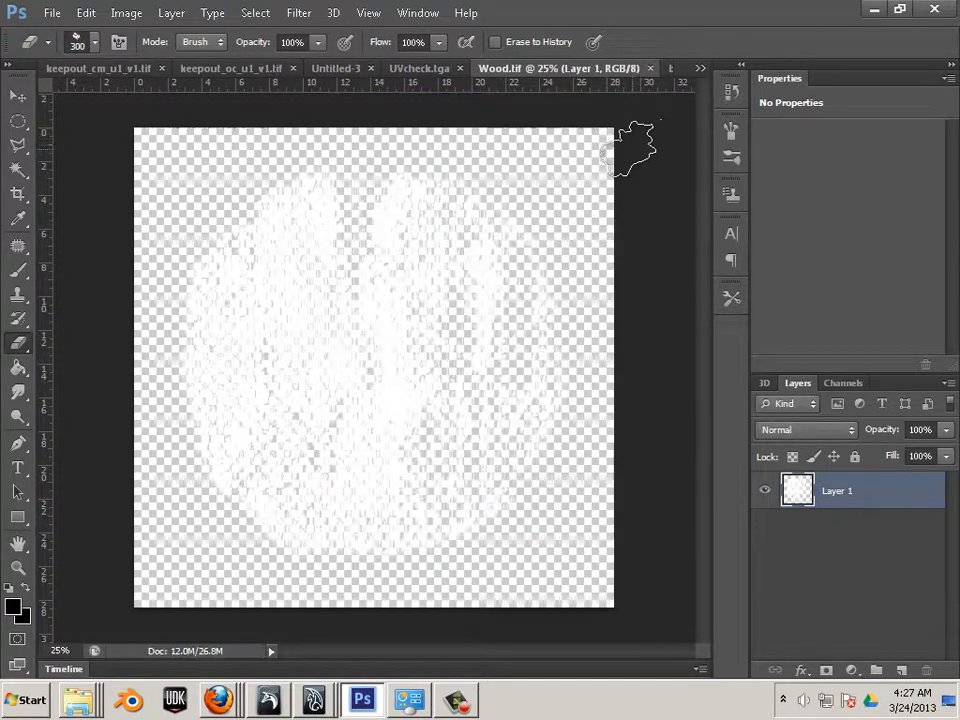
# Switch to Mudbox, set Wood.tif from the Image Browser as the stamp image, and return to the 3D view
pyautogui.hotkey('alt', 'Tab')
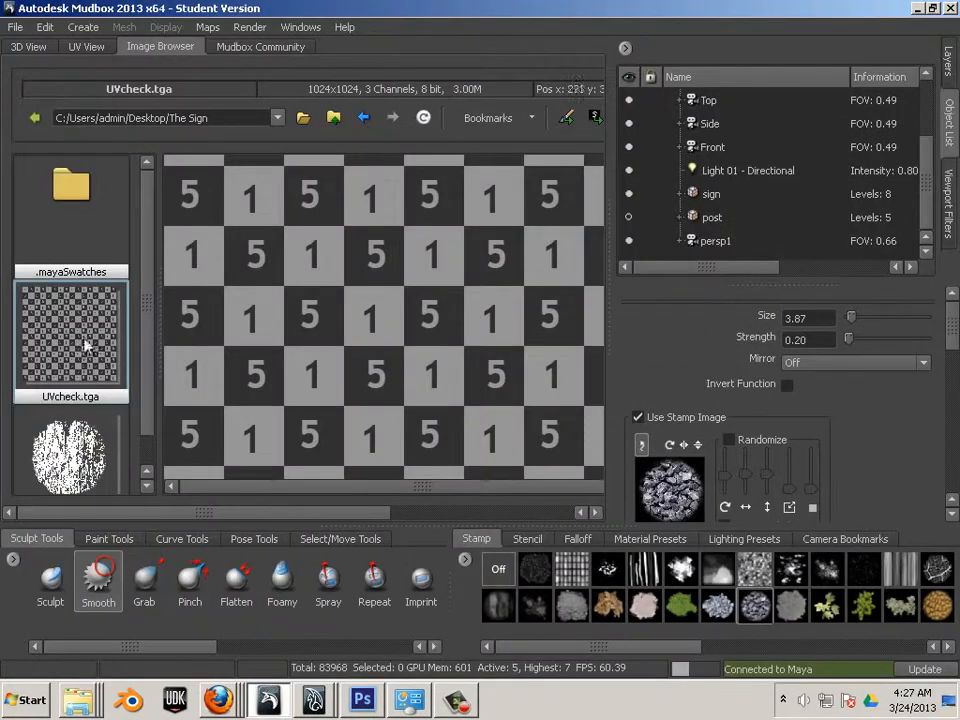
pyautogui.click(118, 412)
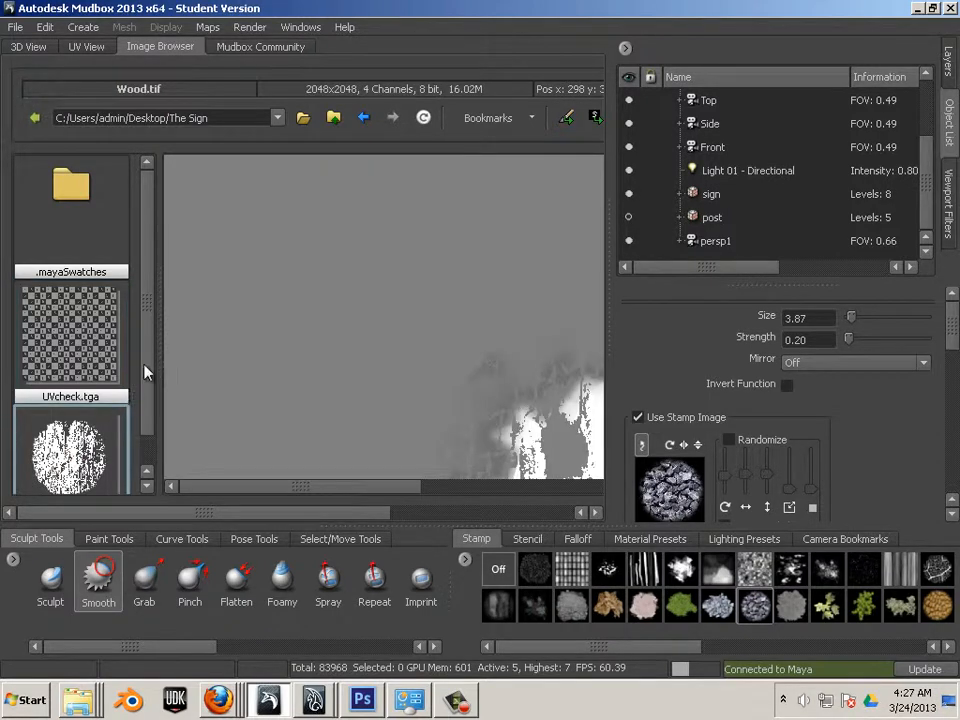
pyautogui.moveTo(152, 360); pyautogui.dragTo(152, 417)
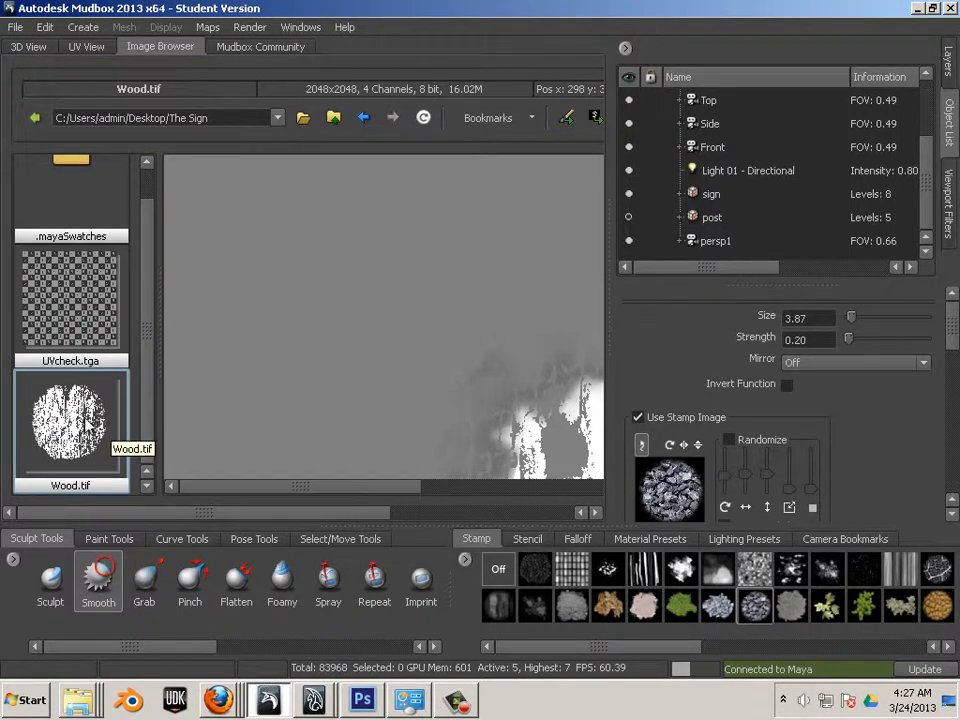
pyautogui.click(565, 124)
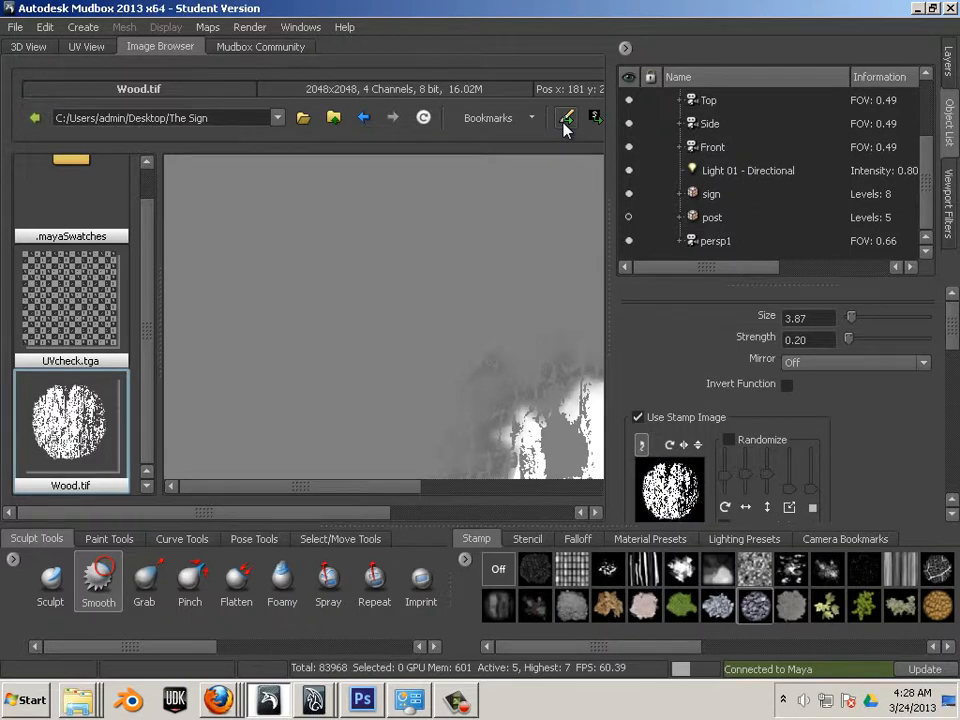
pyautogui.click(29, 47)
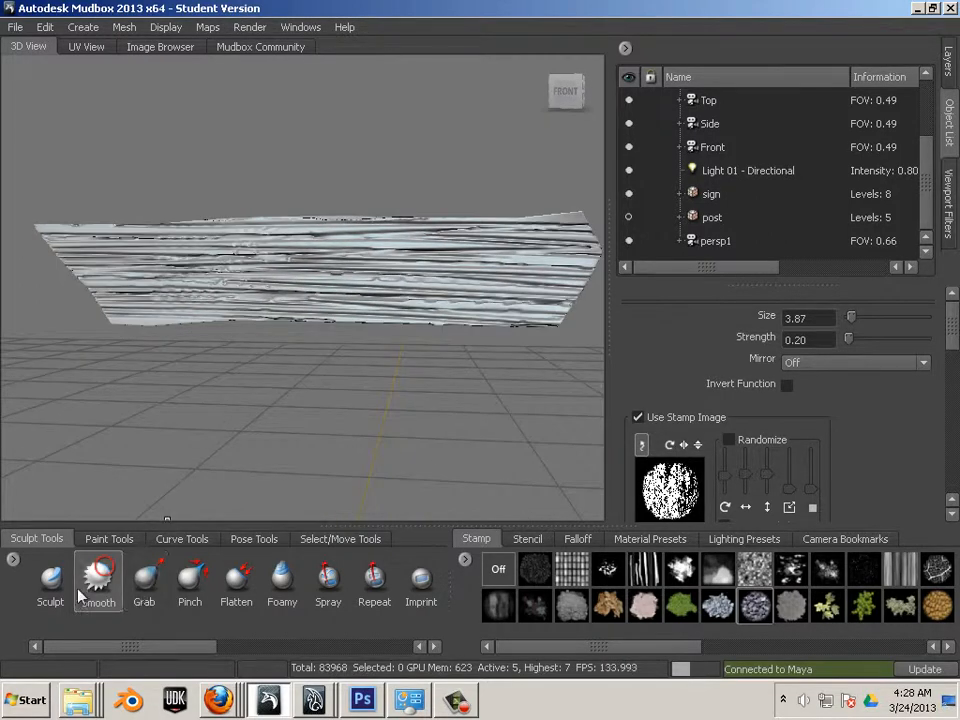
# Select the Sculpt tool, set Wood.tif from the Image Browser as its stamp image, and return to the 3D view
pyautogui.click(52, 580)
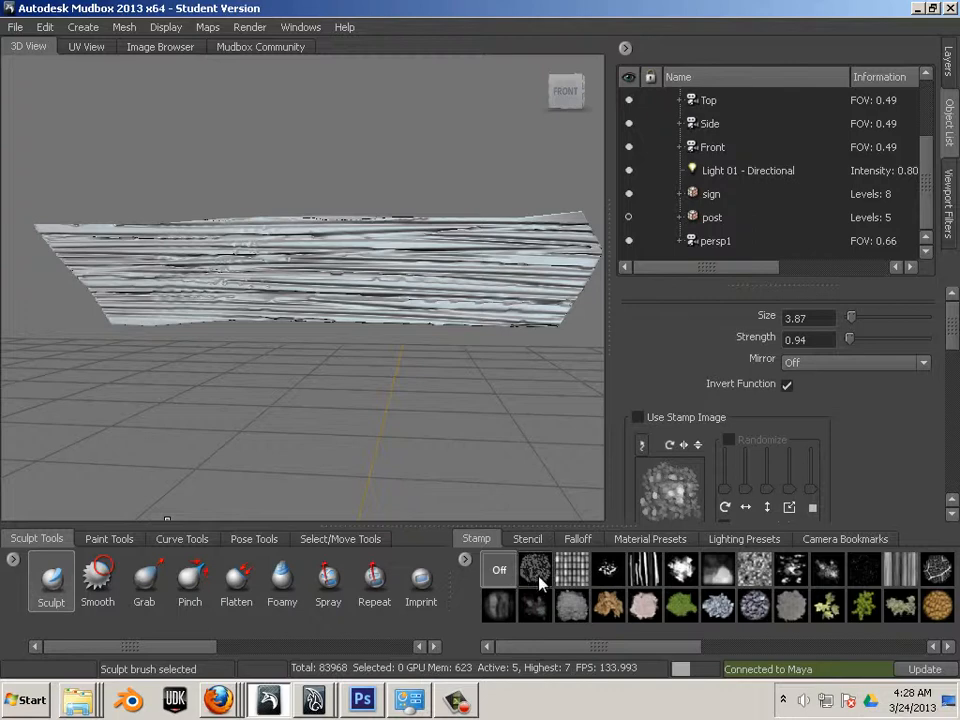
pyautogui.moveTo(548, 645); pyautogui.dragTo(842, 670)
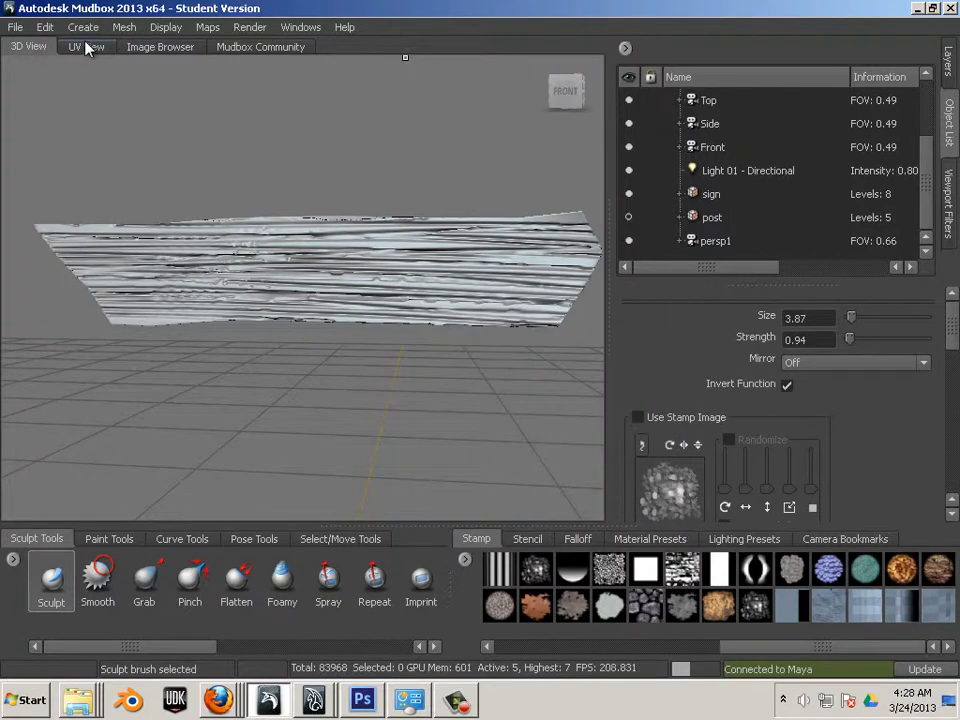
pyautogui.click(155, 48)
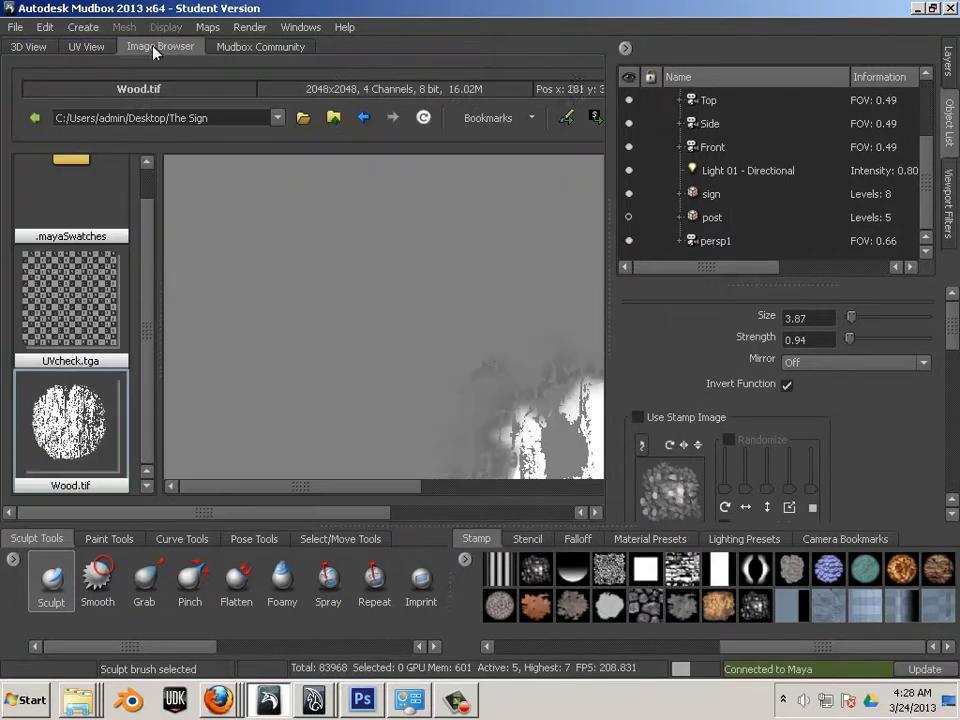
pyautogui.click(575, 118)
pyautogui.click(30, 47)
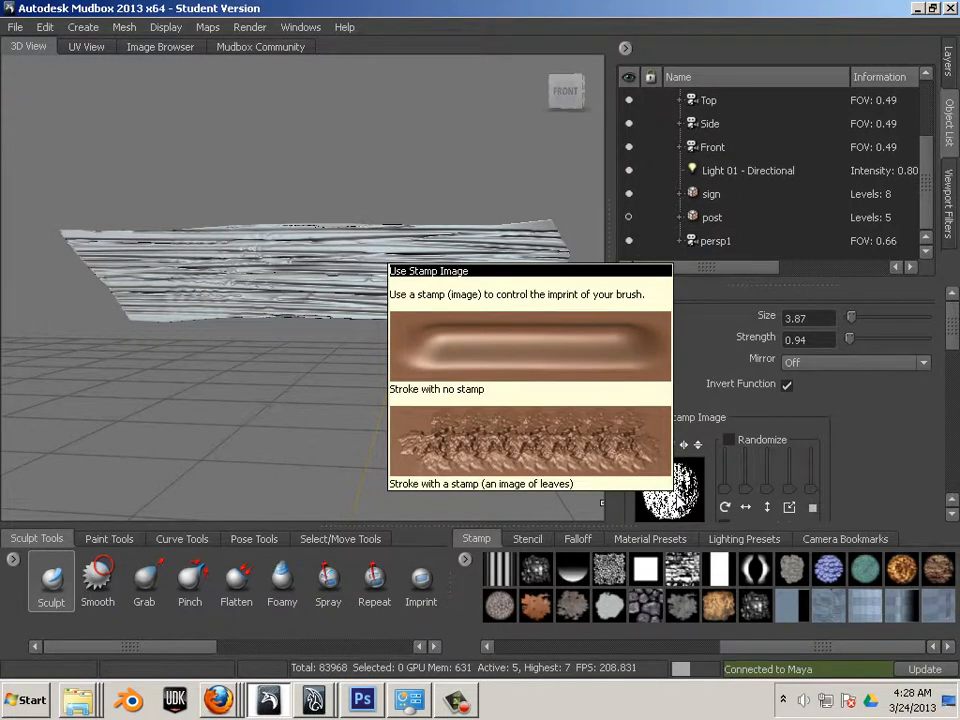
pyautogui.moveTo(334, 414); pyautogui.dragTo(373, 468)
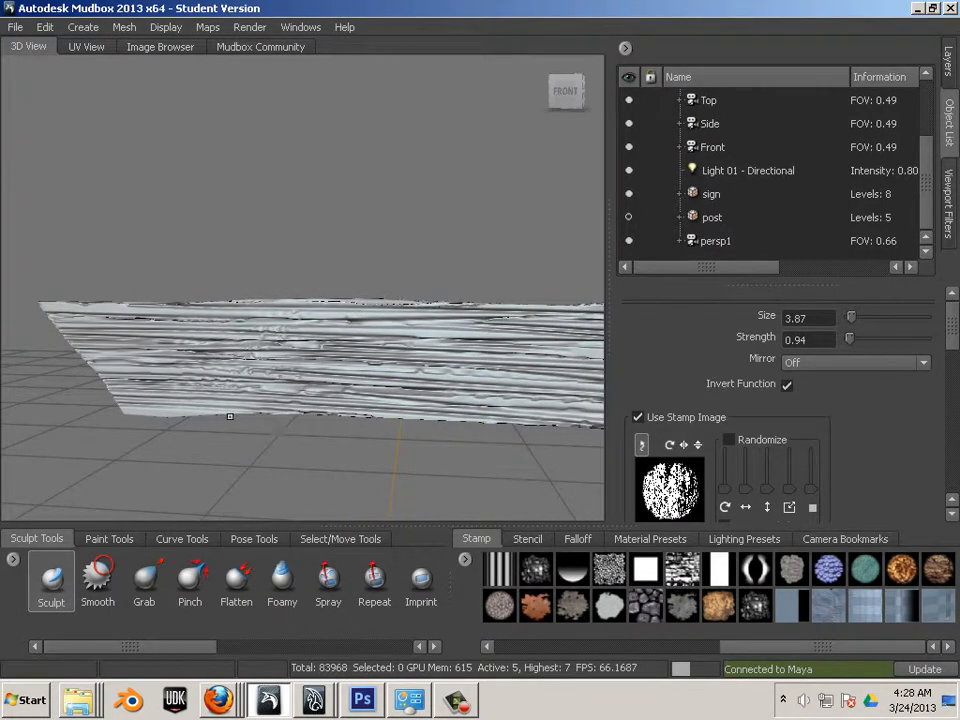
pyautogui.moveTo(262, 460); pyautogui.dragTo(223, 441)
# Switch to Windows Explorer and open the properties of the Stamps folder inside the Mudbox 2013 folder
pyautogui.click(91, 697)
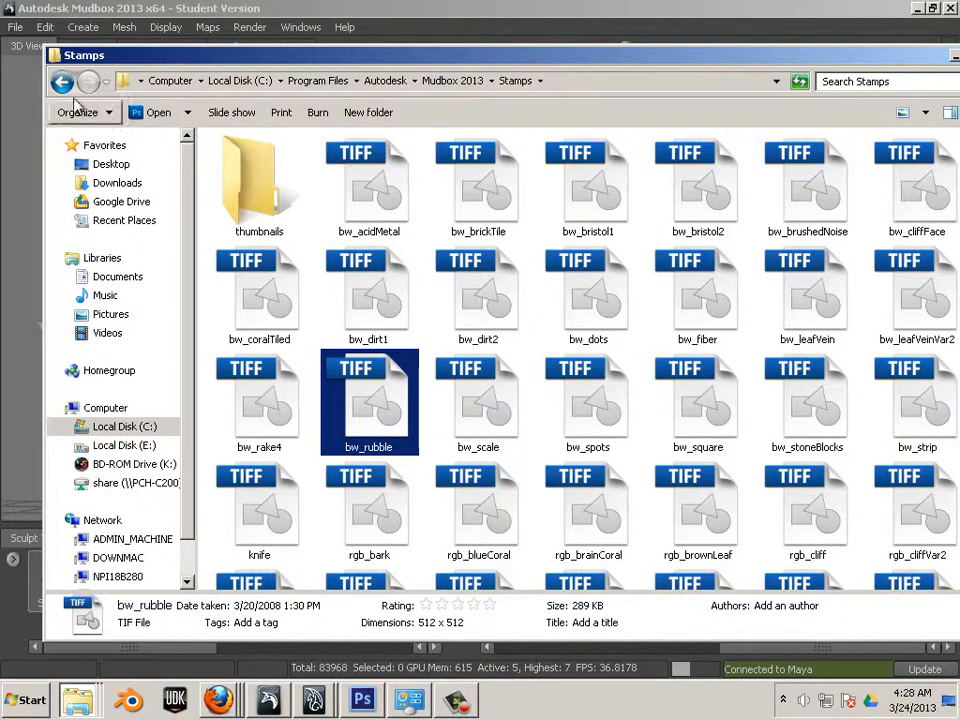
pyautogui.click(63, 83)
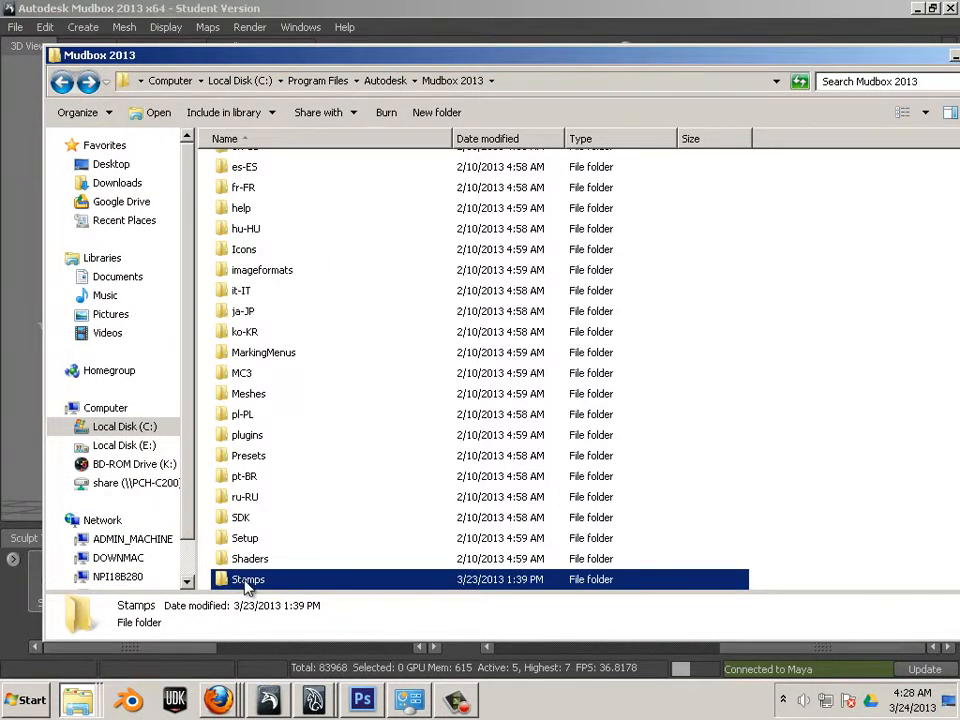
pyautogui.scroll(-2, 245, 580)
pyautogui.rightClick(249, 460)
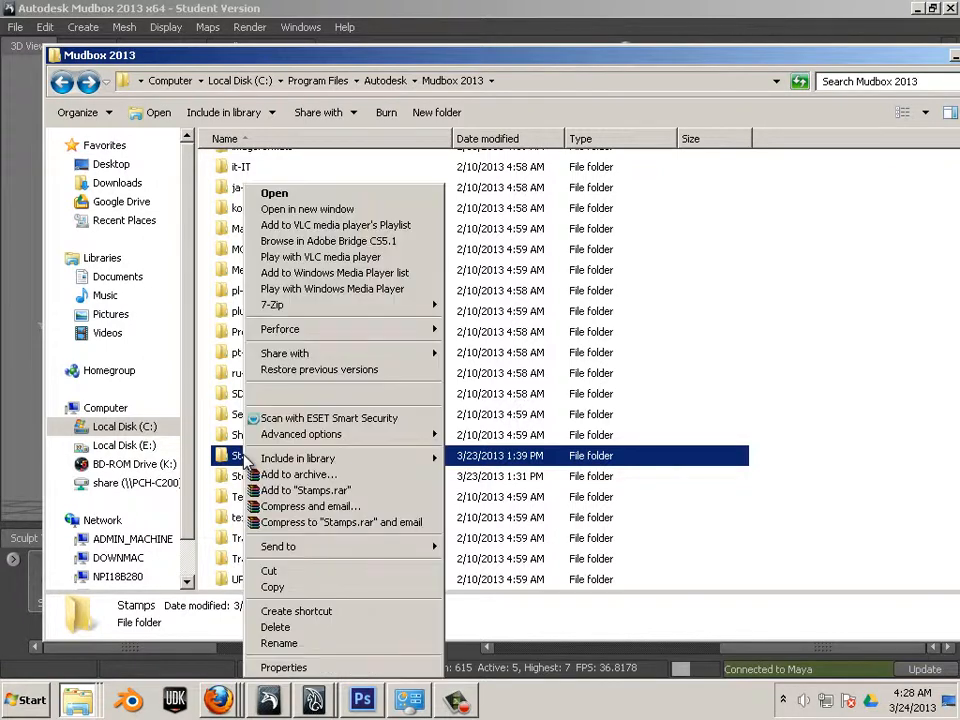
pyautogui.click(310, 668)
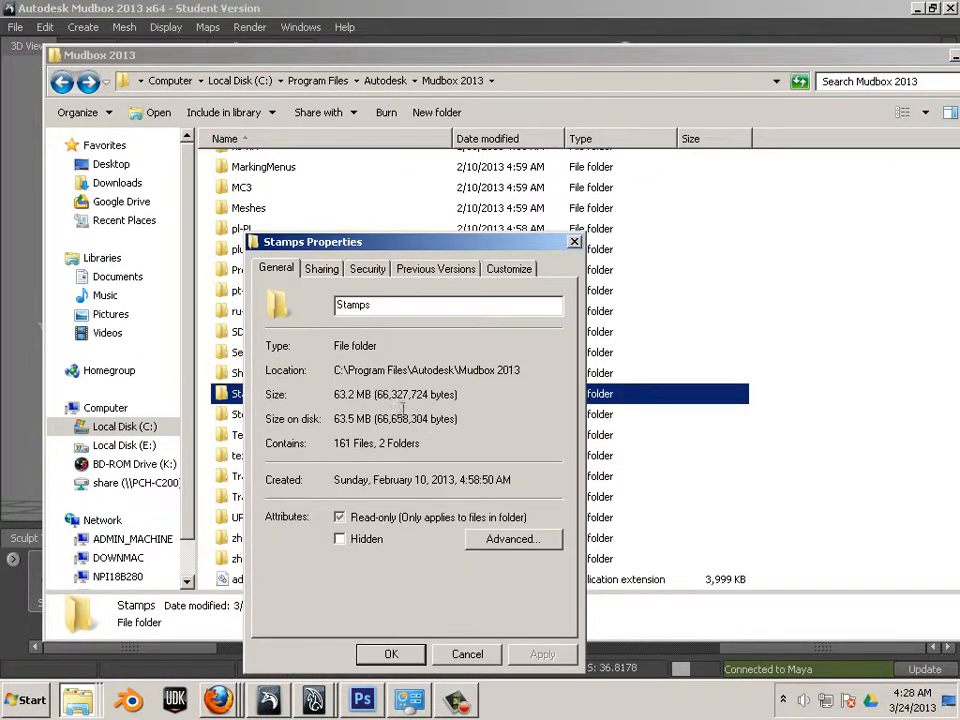
# Examine the security permissions of the Stamps folder, including those granted to the Administrators group
pyautogui.click(323, 269)
pyautogui.click(355, 270)
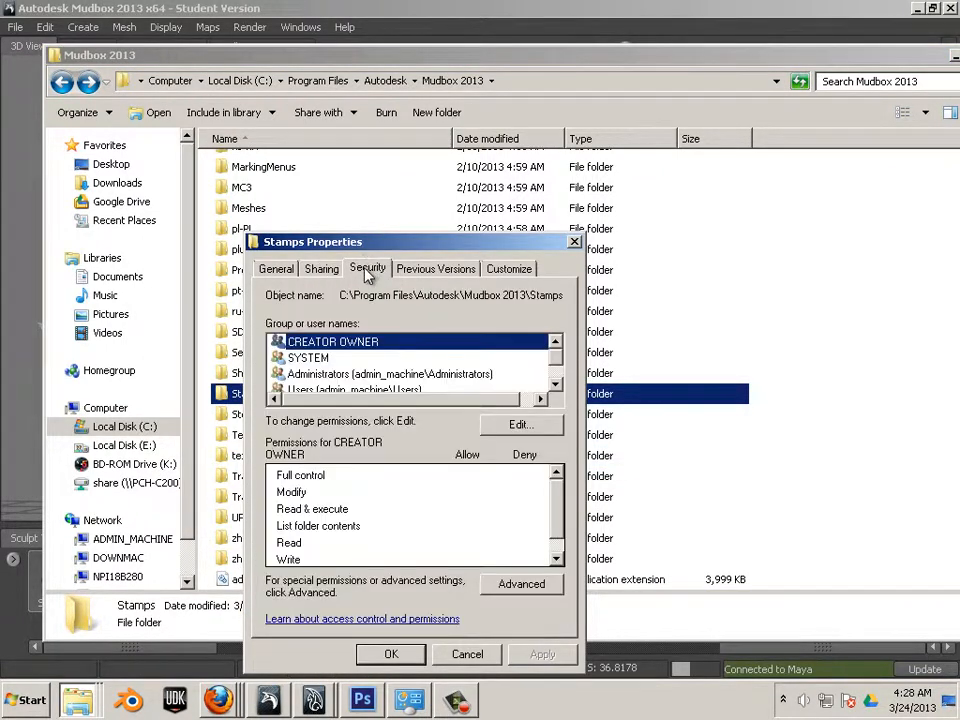
pyautogui.scroll(-1, 337, 374)
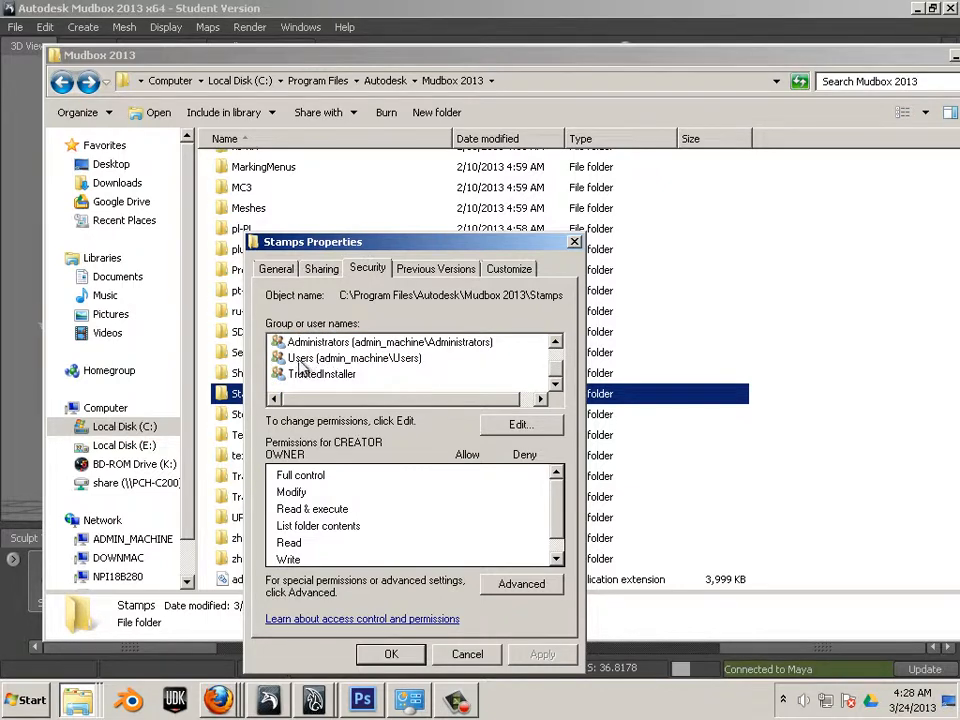
pyautogui.click(350, 344)
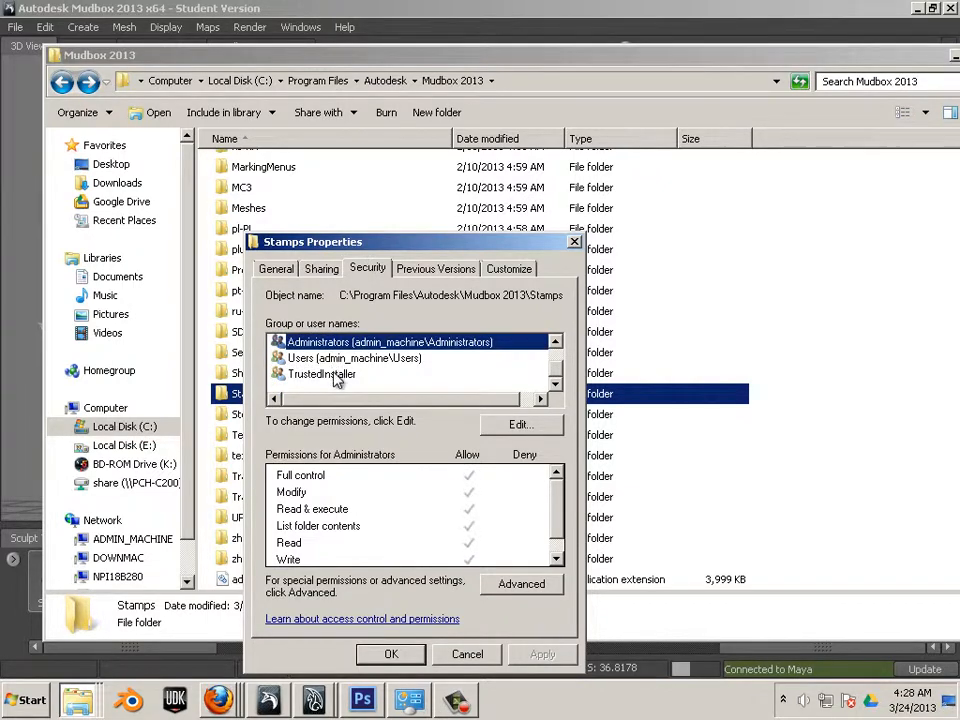
pyautogui.scroll(1, 337, 378)
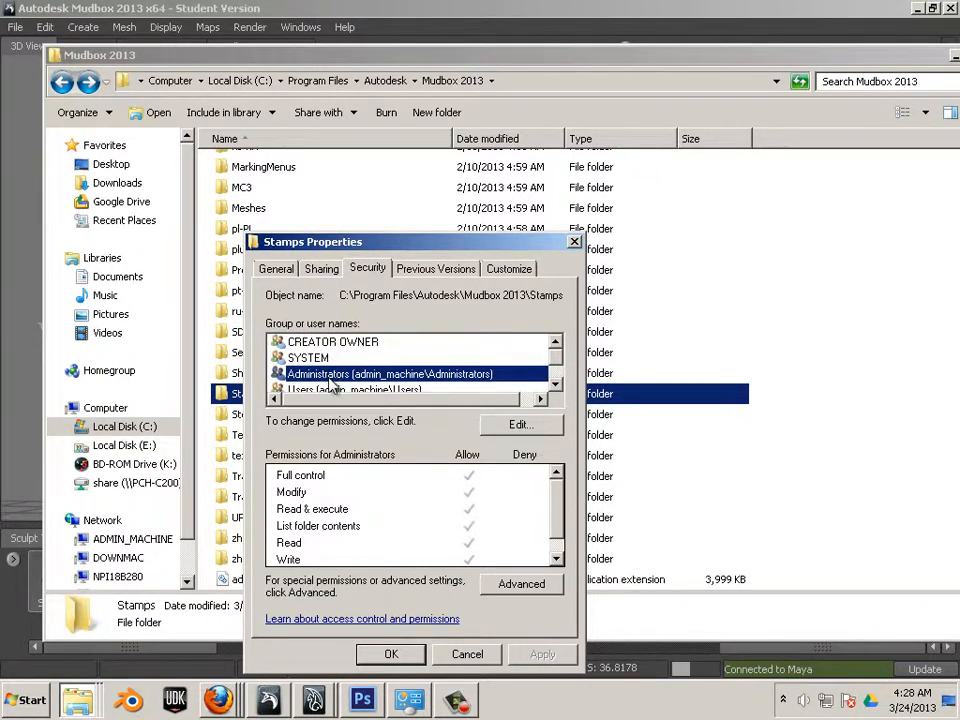
pyautogui.scroll(-1, 372, 377)
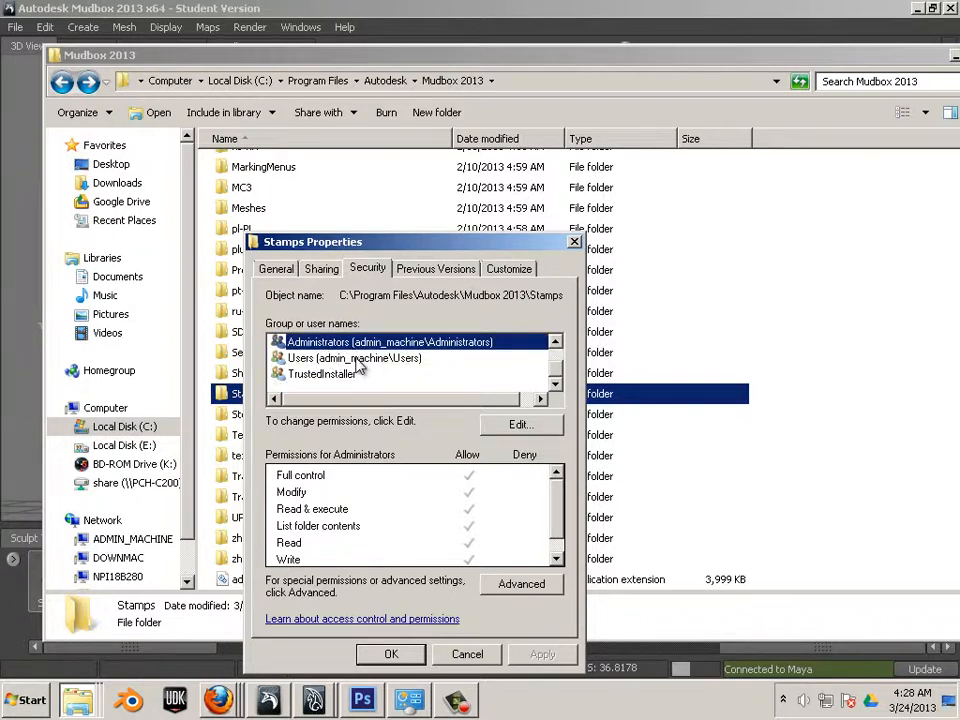
# Add the group Everyone to the Stamps folder's permissions with Full control allowed, and apply the change
pyautogui.click(507, 427)
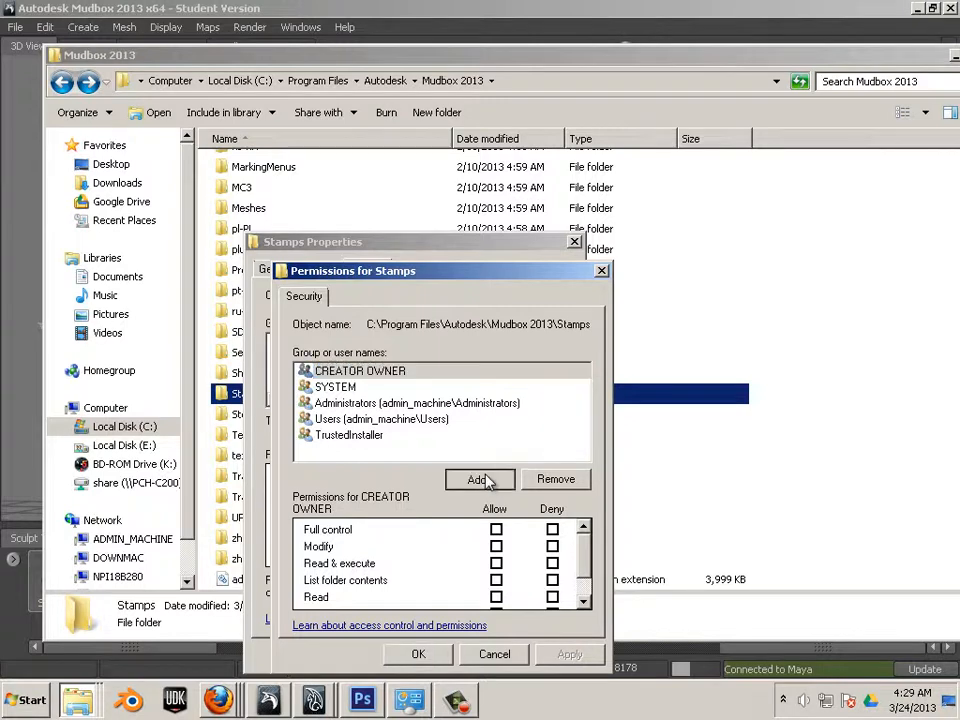
pyautogui.click(480, 480)
pyautogui.write('everyone')
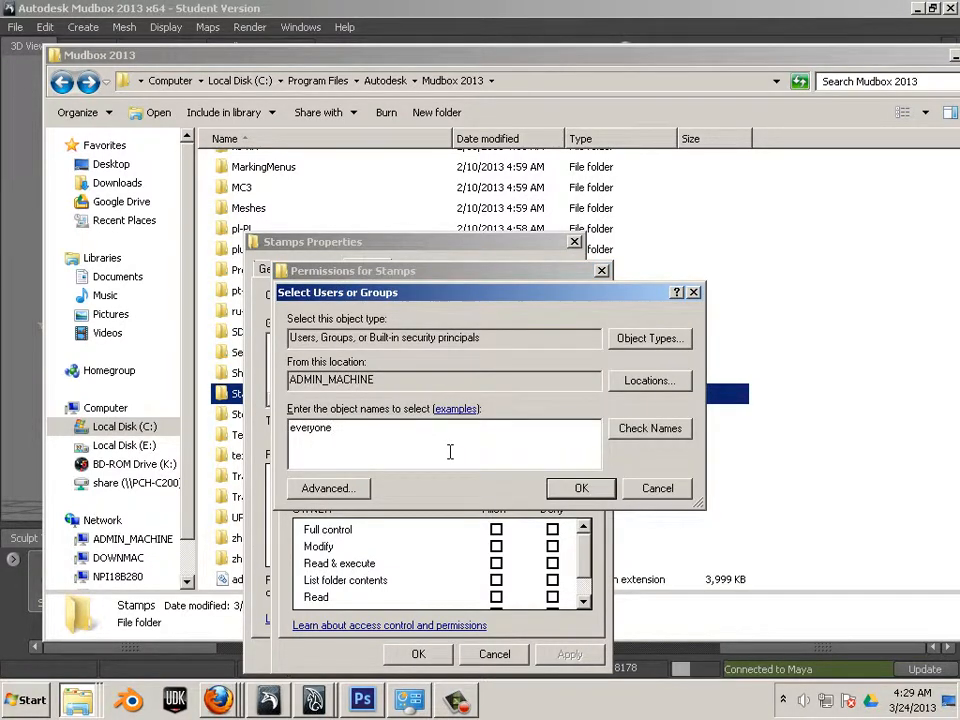
pyautogui.press('Return')
pyautogui.click(496, 529)
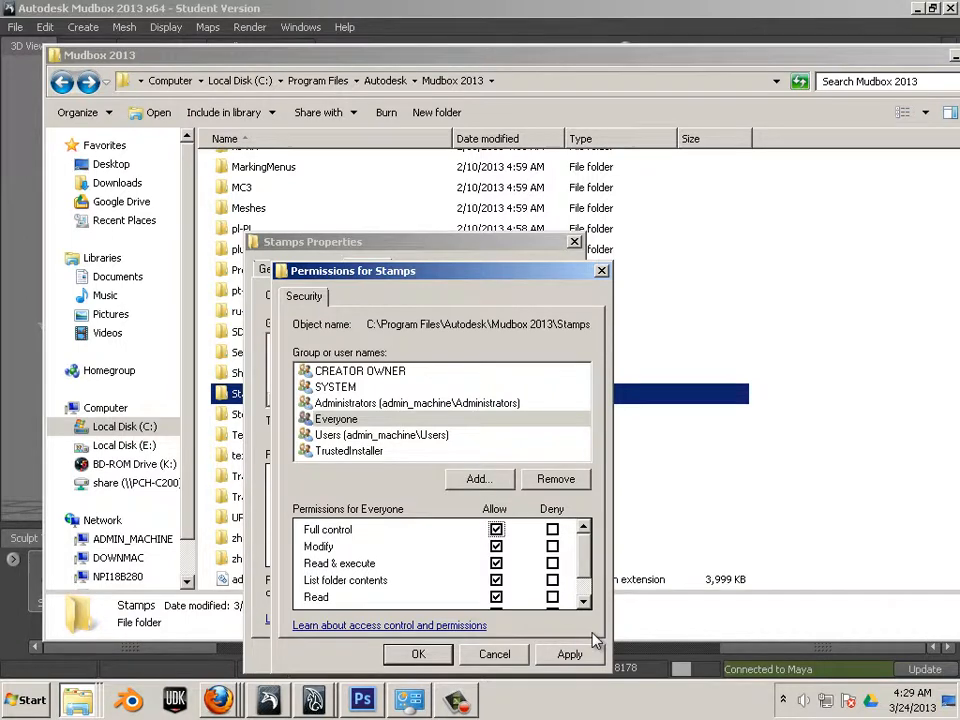
pyautogui.click(572, 660)
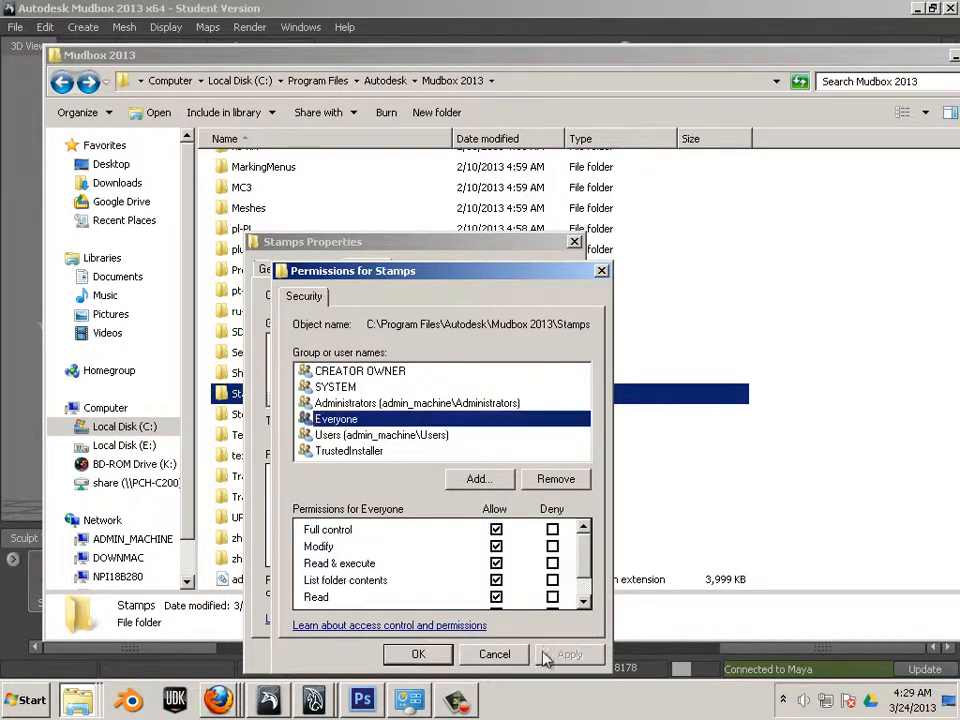
pyautogui.click(418, 654)
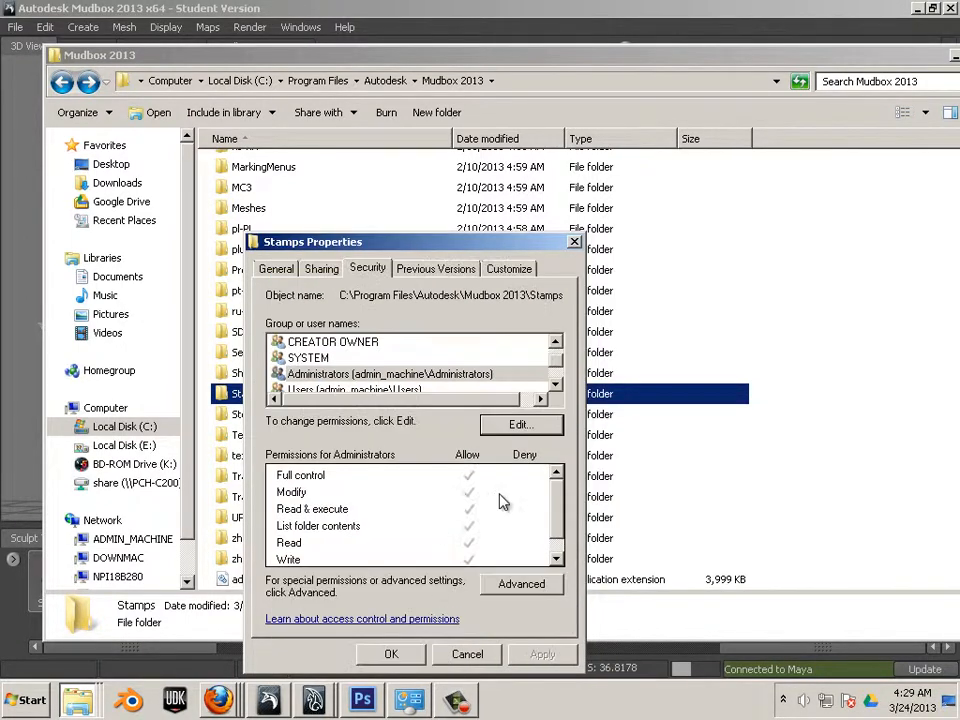
pyautogui.click(391, 654)
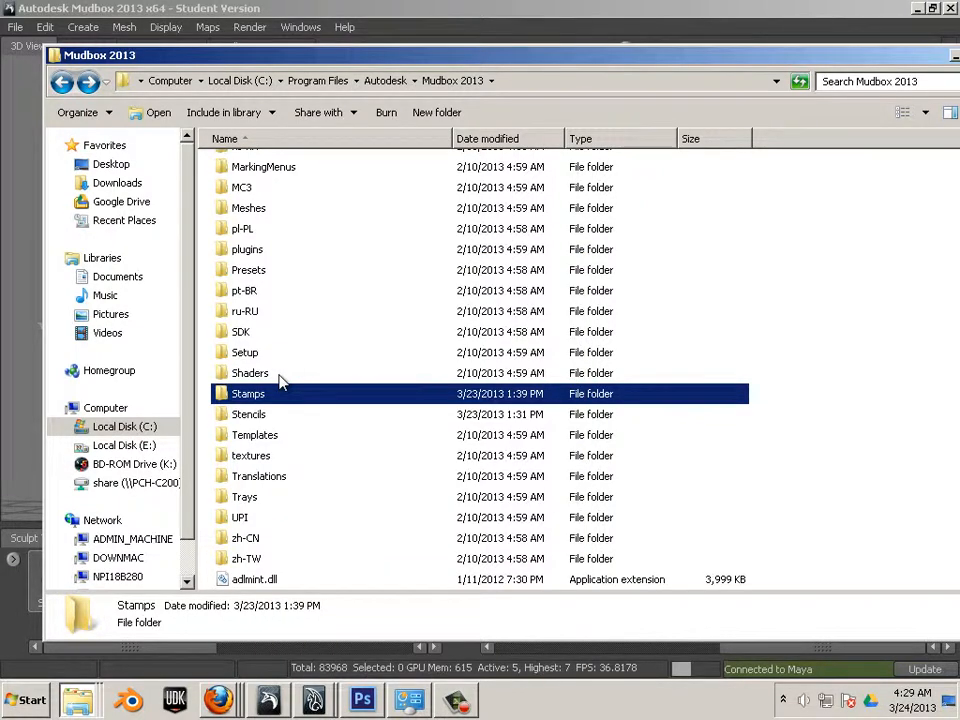